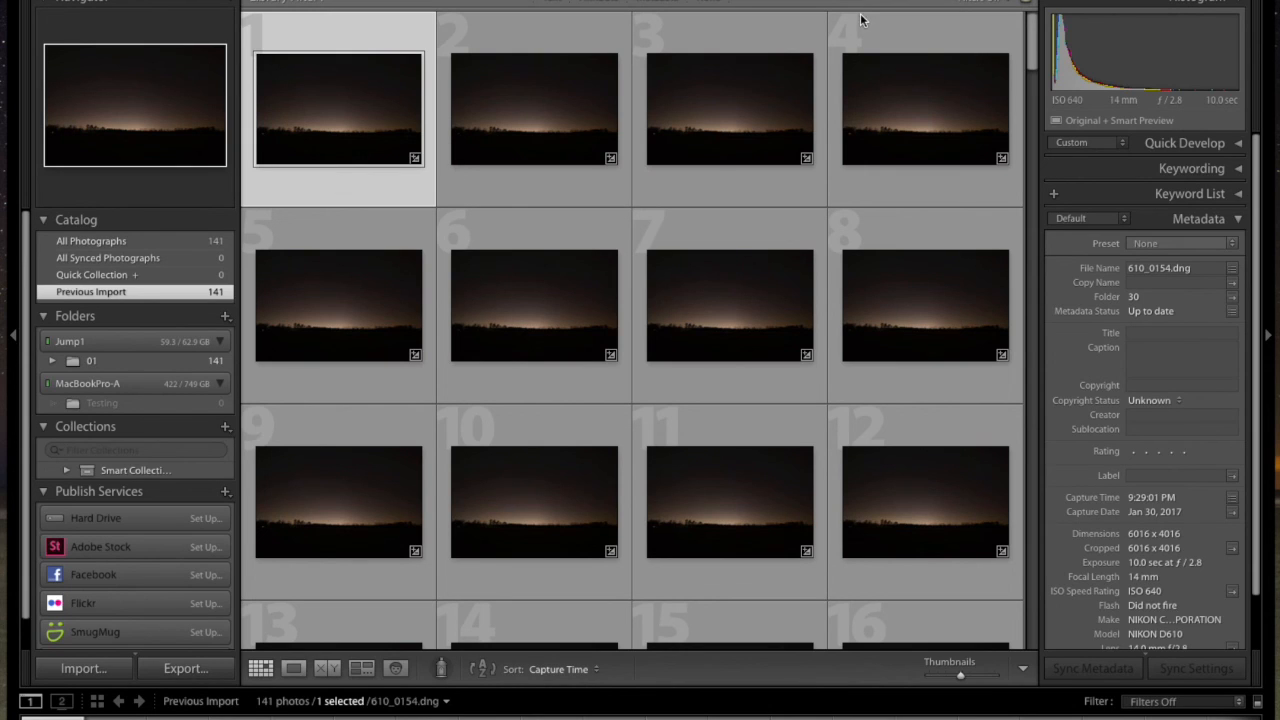
# Open the first photo in the Develop module and display its lens correction settings.
pyautogui.doubleClick(380, 124)
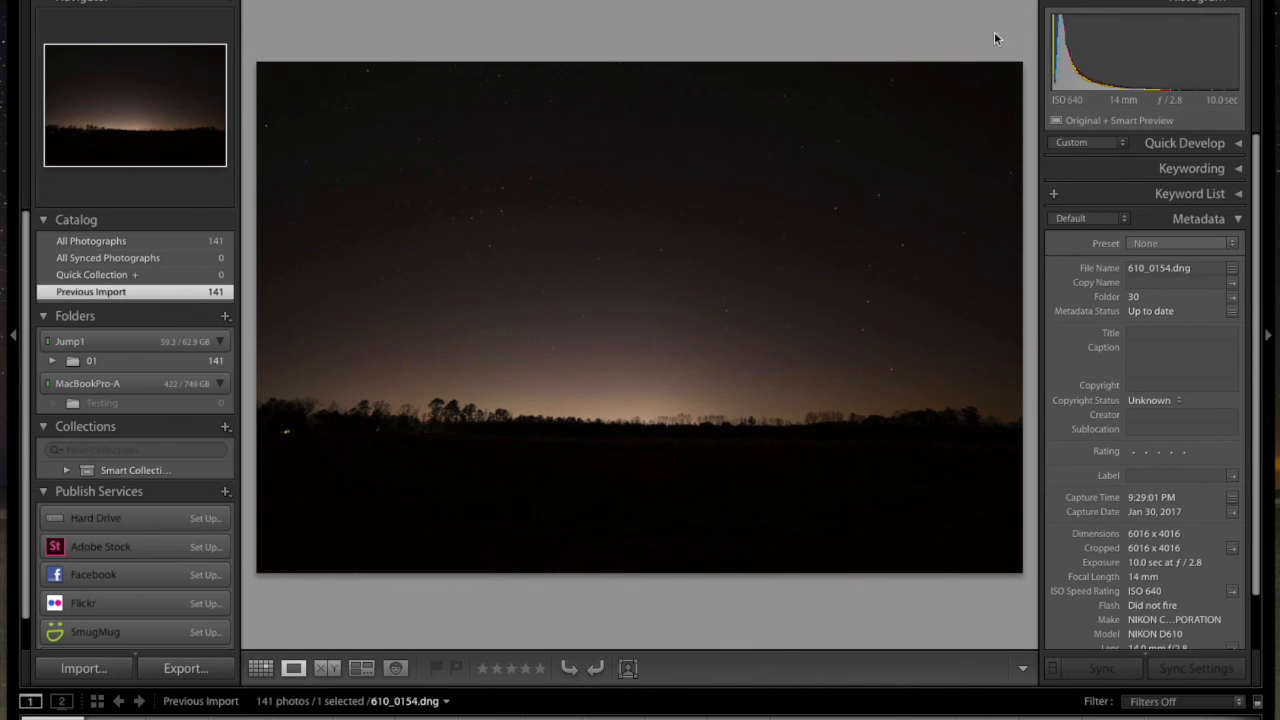
pyautogui.press('d')
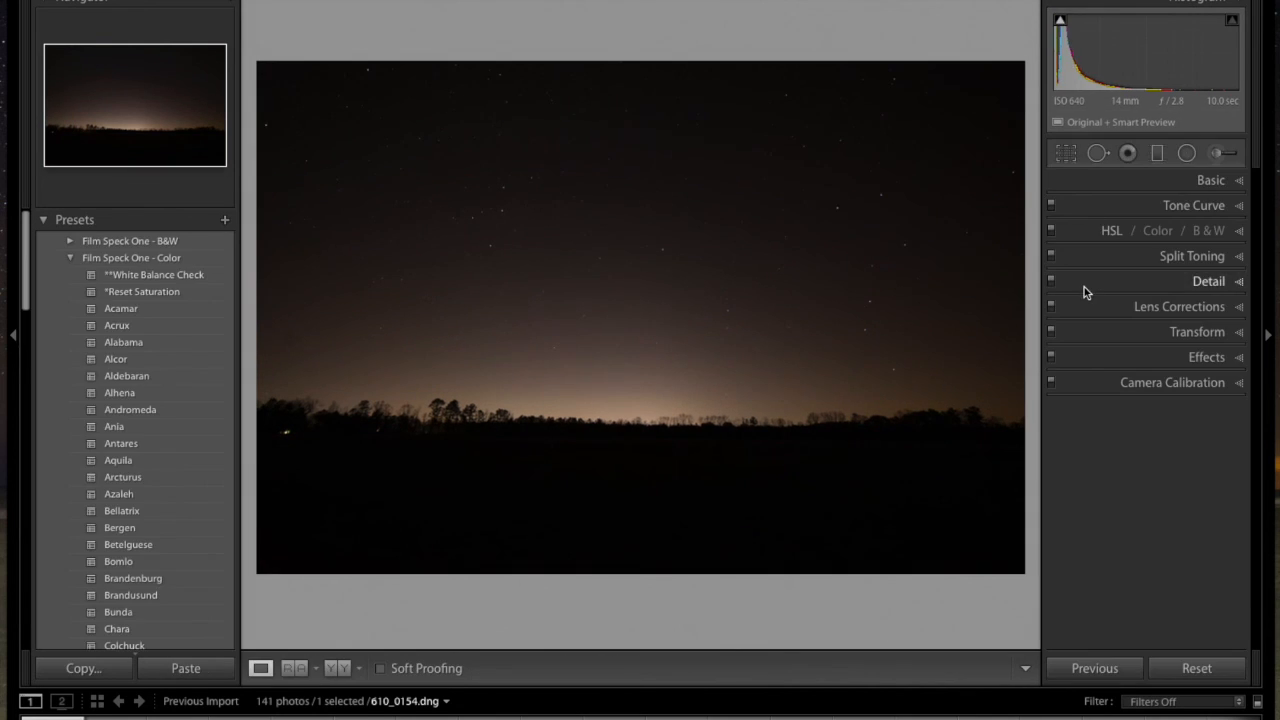
pyautogui.click(1200, 308)
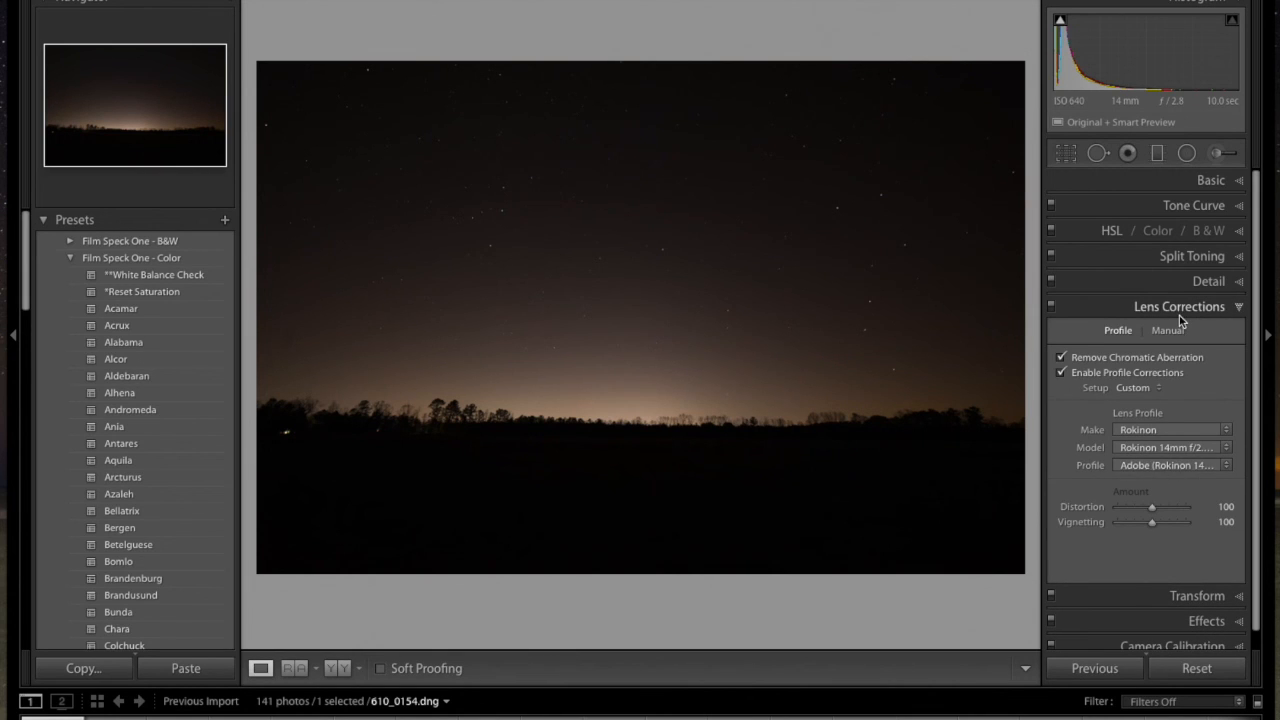
# Set the photo's white balance to Auto in the basic adjustments.
pyautogui.click(1212, 181)
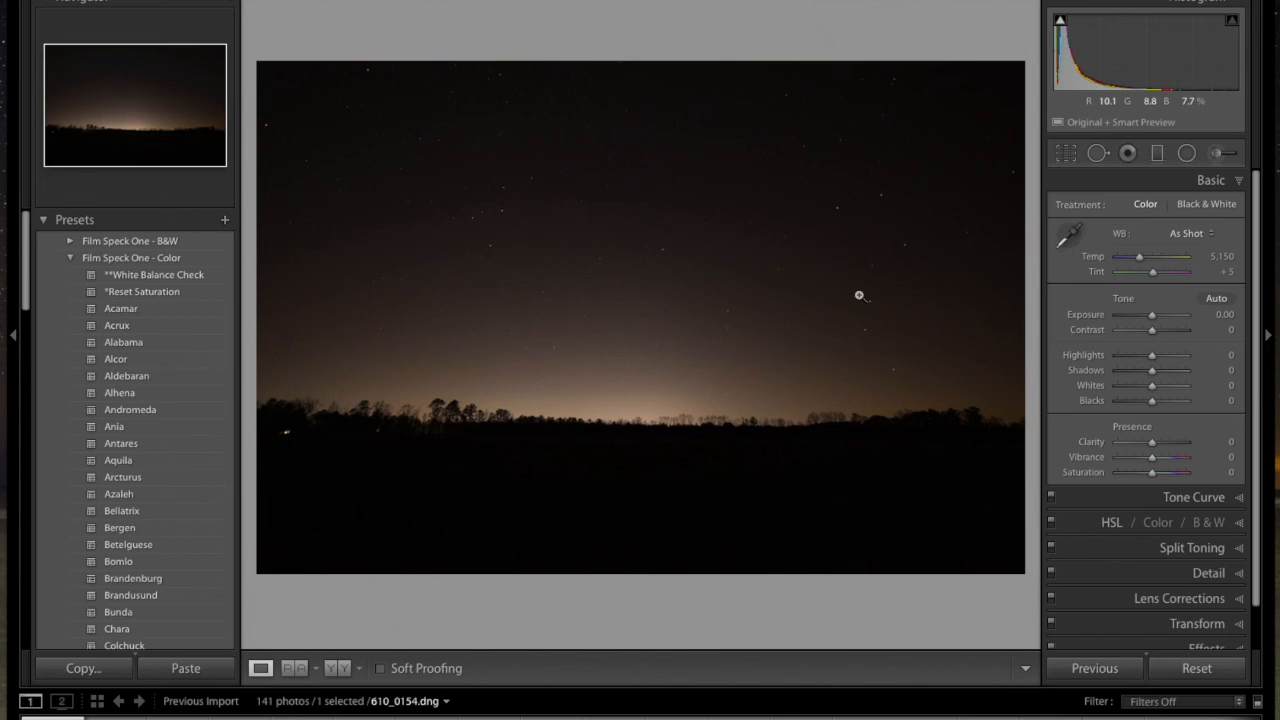
pyautogui.click(1213, 233)
pyautogui.click(1212, 243)
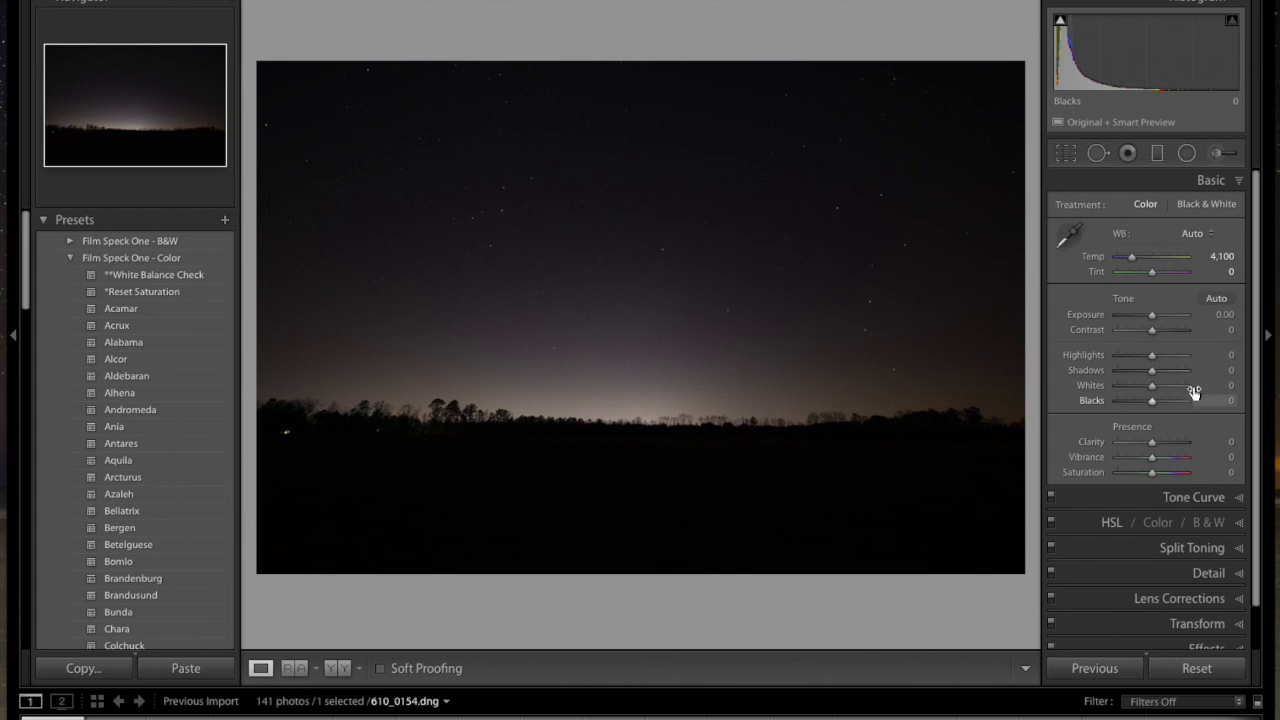
# Set the photo's highlights to -71, shadows to +73, whites to -29 and blacks to +15.
pyautogui.moveTo(1153, 362); pyautogui.dragTo(1128, 361)
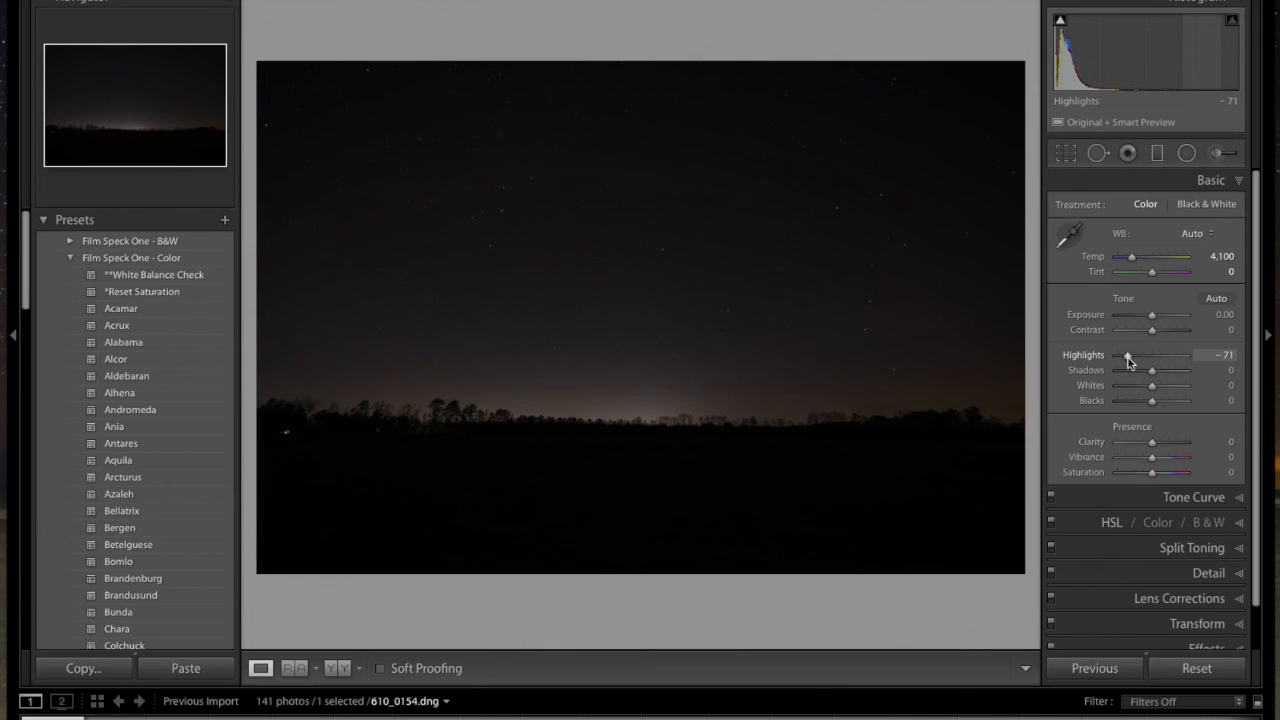
pyautogui.moveTo(1154, 372); pyautogui.dragTo(1177, 379)
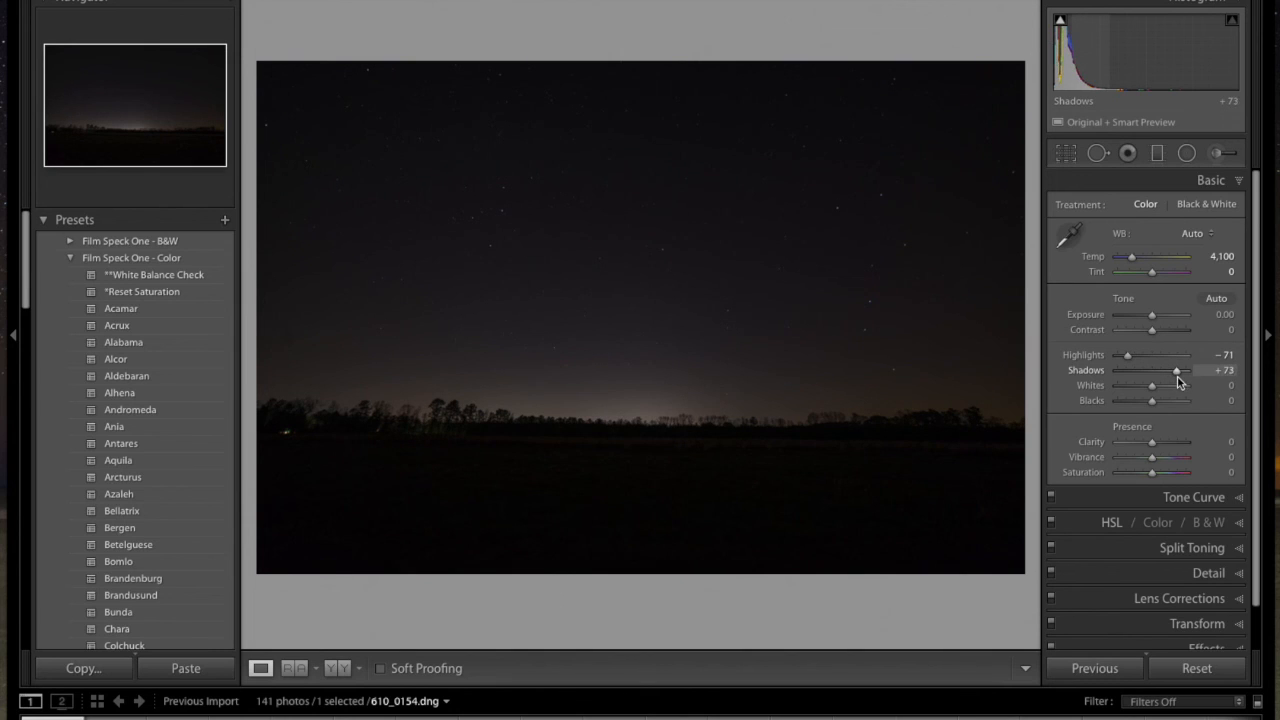
pyautogui.moveTo(1154, 387)
pyautogui.mouseDown()
pyautogui.moveTo(1138, 395)
pyautogui.moveTo(1157, 405)
pyautogui.mouseUp()
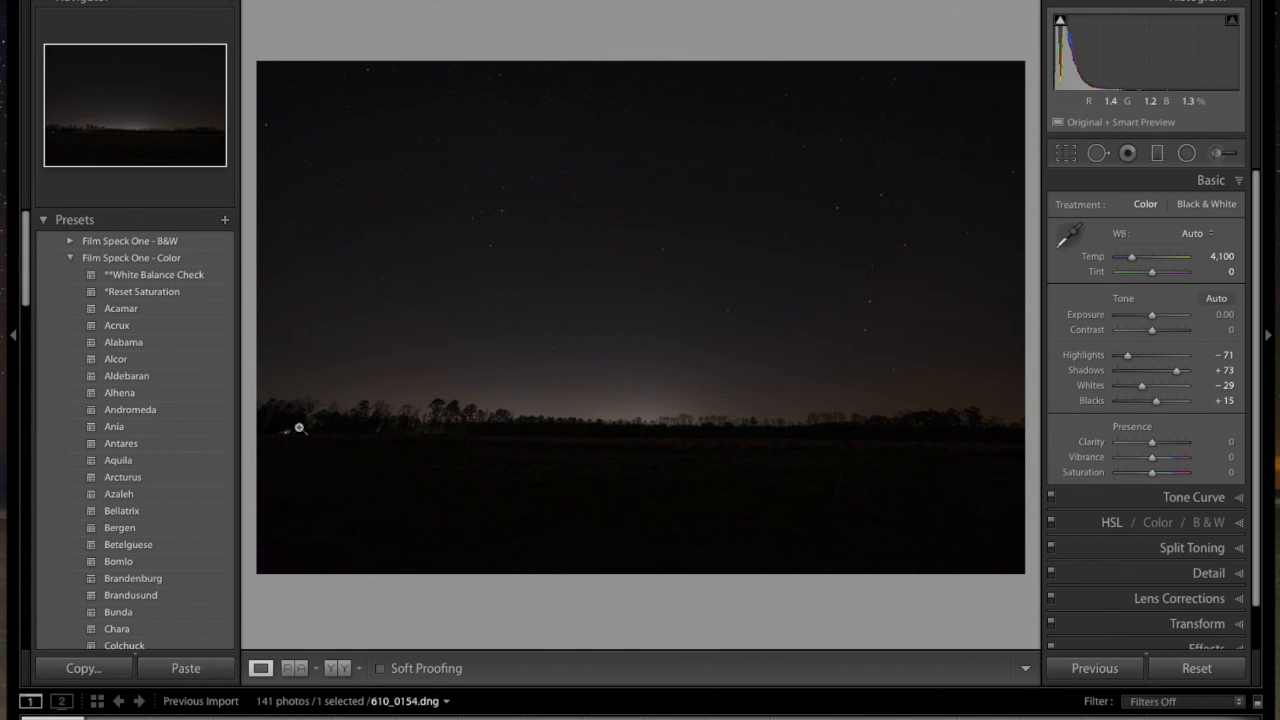
# Straighten the horizon by rotating the crop to an angle of -0.87 and apply it.
pyautogui.click(1066, 153)
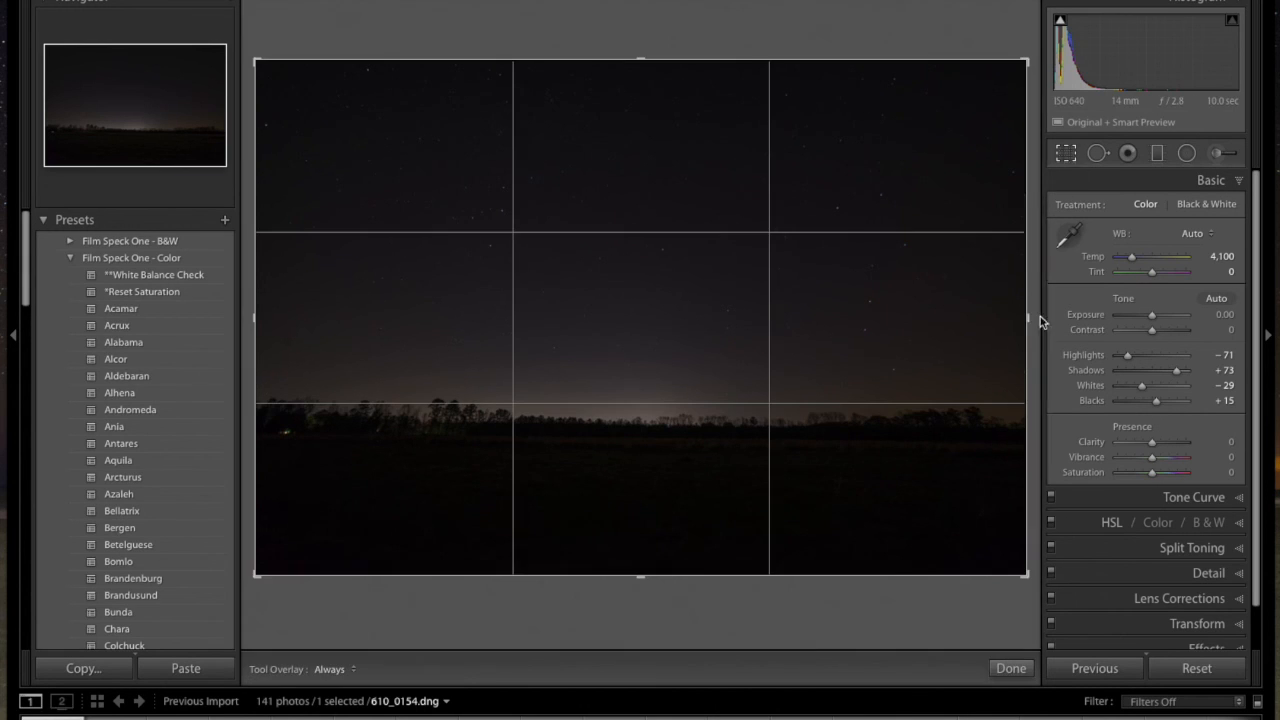
pyautogui.moveTo(1035, 330); pyautogui.dragTo(1031, 320)
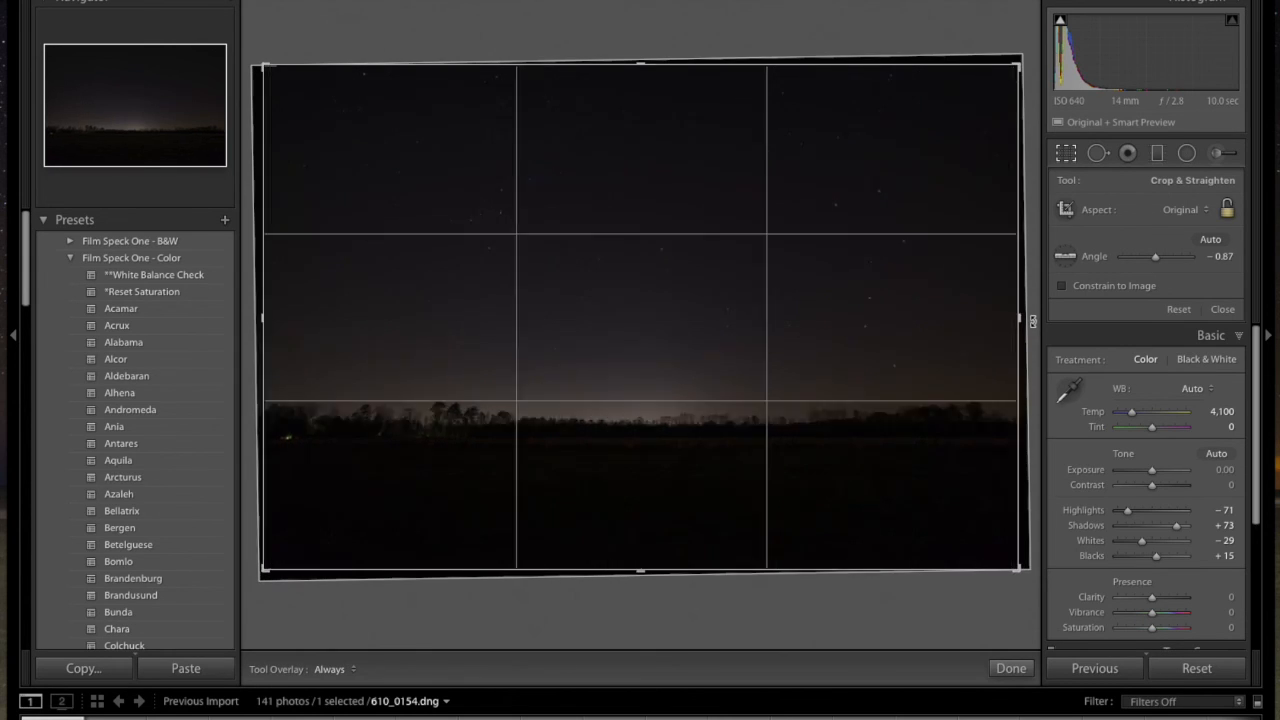
pyautogui.click(1065, 153)
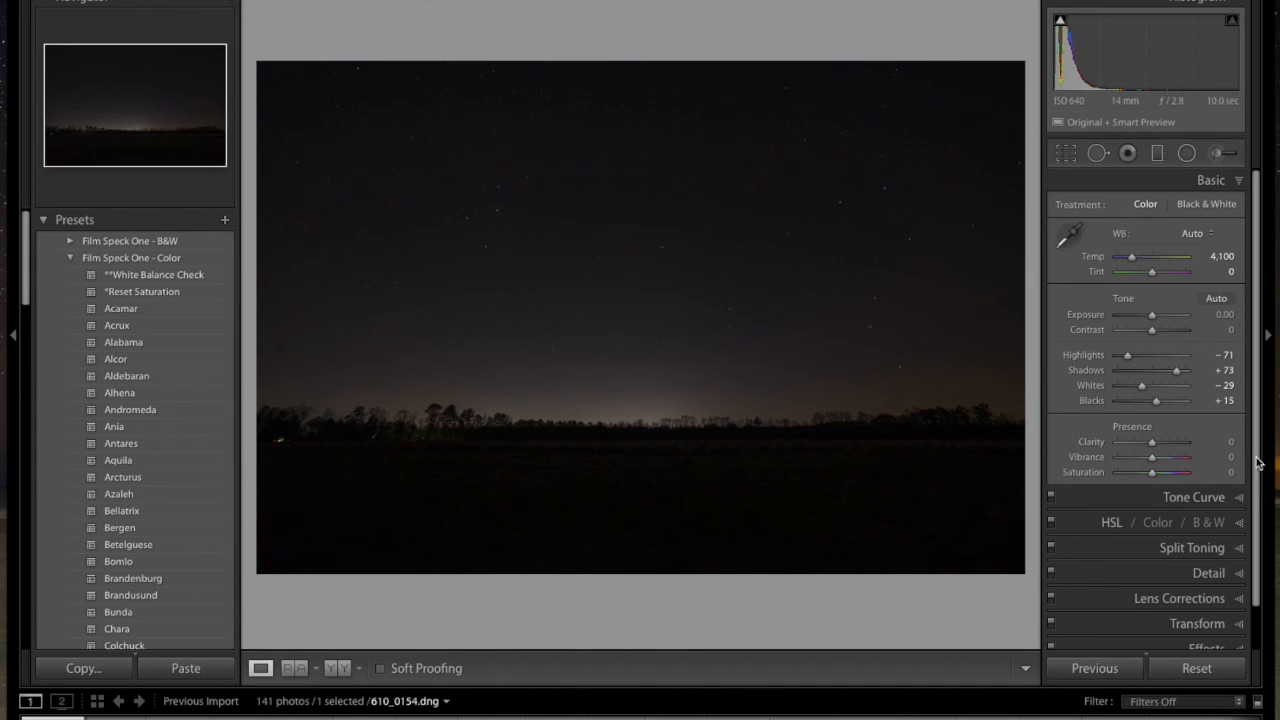
# Set the sharpening radius to 0.5 and the sharpening masking to 34.
pyautogui.click(1190, 576)
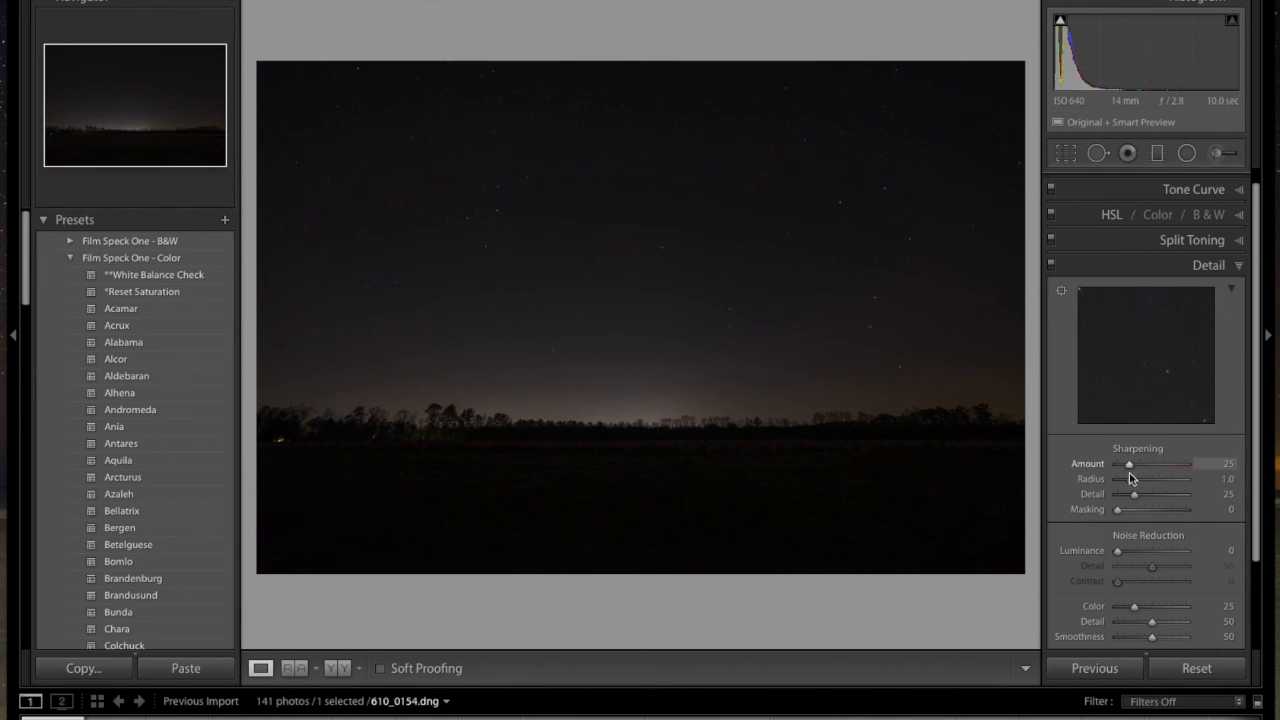
pyautogui.moveTo(1131, 481); pyautogui.dragTo(1119, 480)
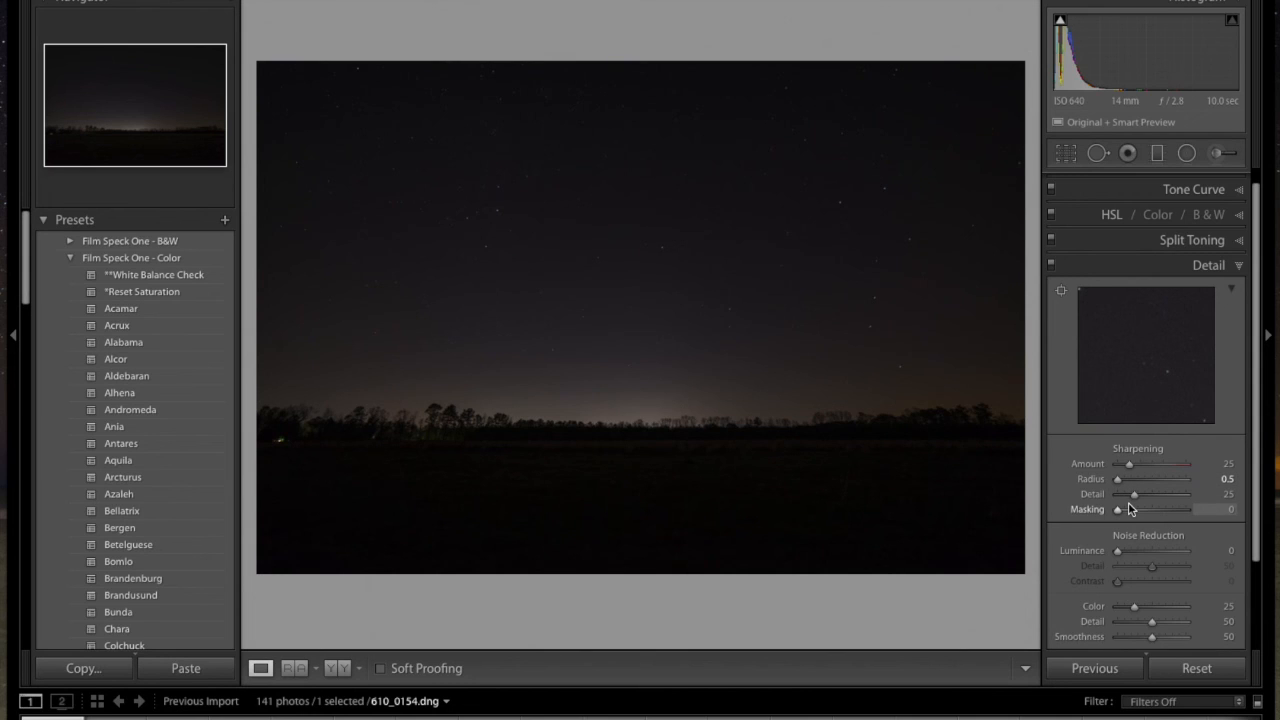
pyautogui.press('alt')
pyautogui.press('alt')
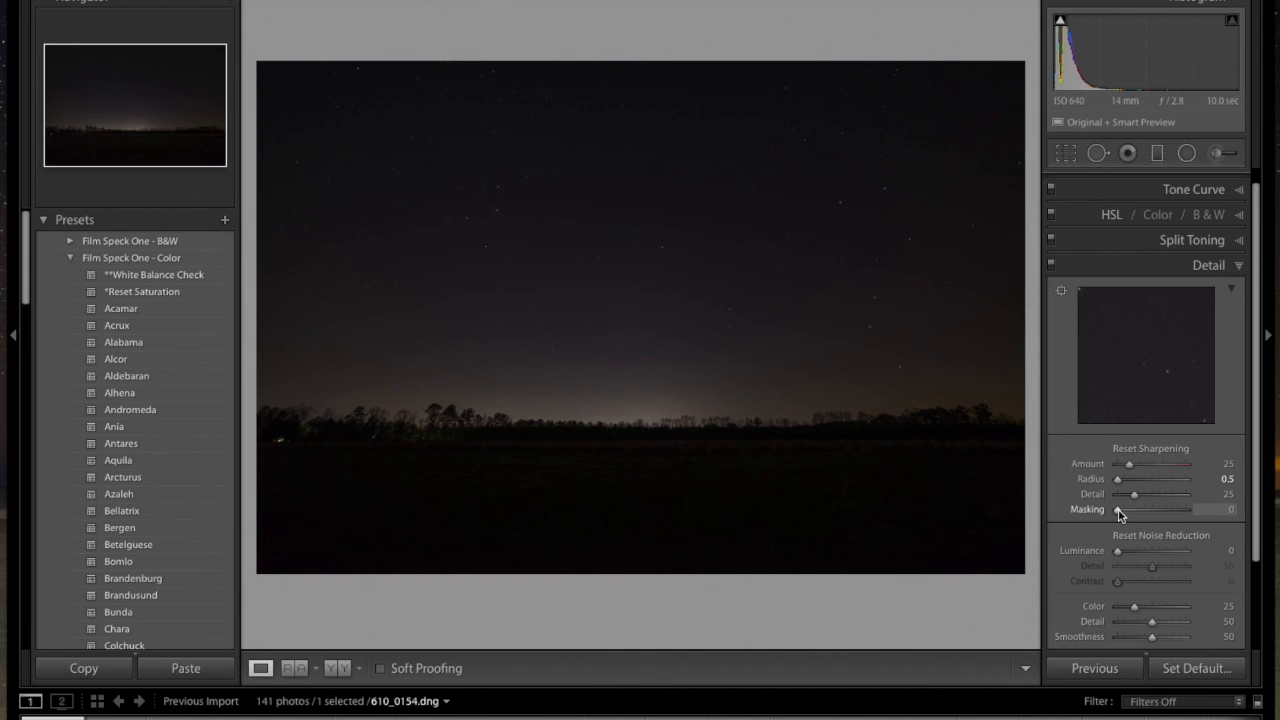
pyautogui.moveTo(1119, 511)
pyautogui.mouseDown()
pyautogui.moveTo(1154, 512)
pyautogui.moveTo(1143, 516)
pyautogui.mouseUp()
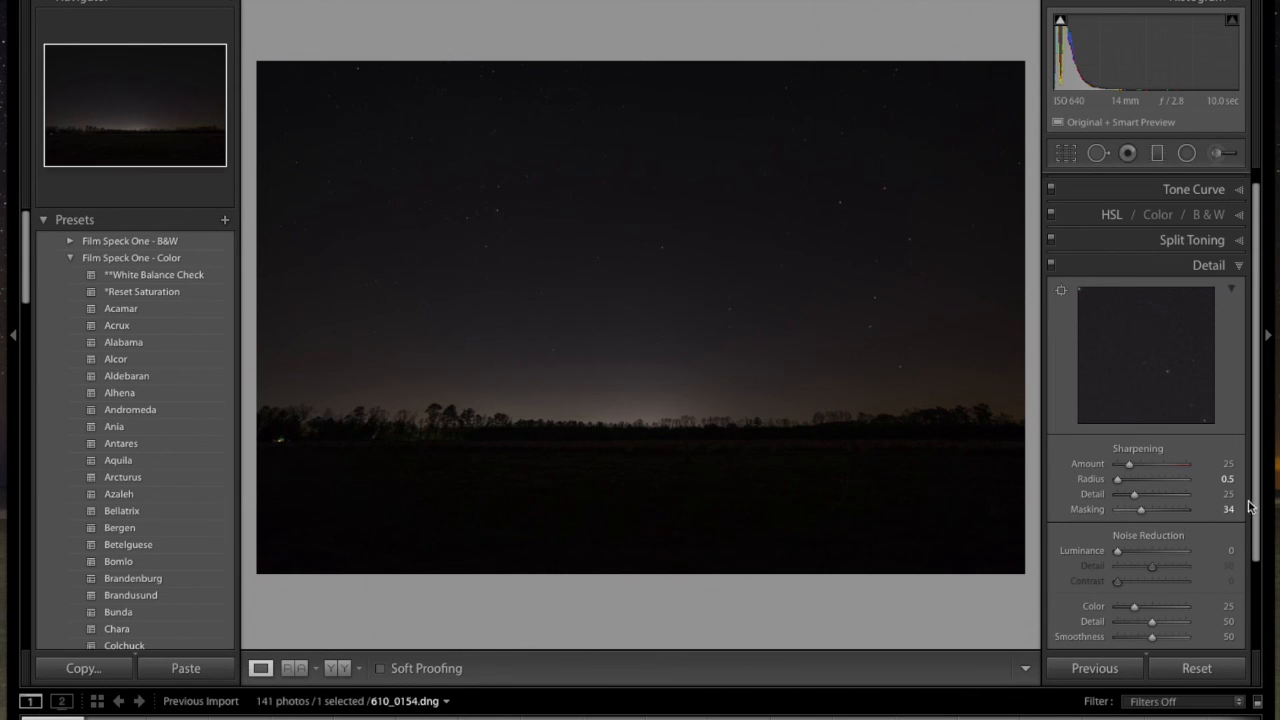
# Add a slight positive amount of Dehaze to the photo in the effects settings.
pyautogui.moveTo(1257, 497); pyautogui.dragTo(1266, 582)
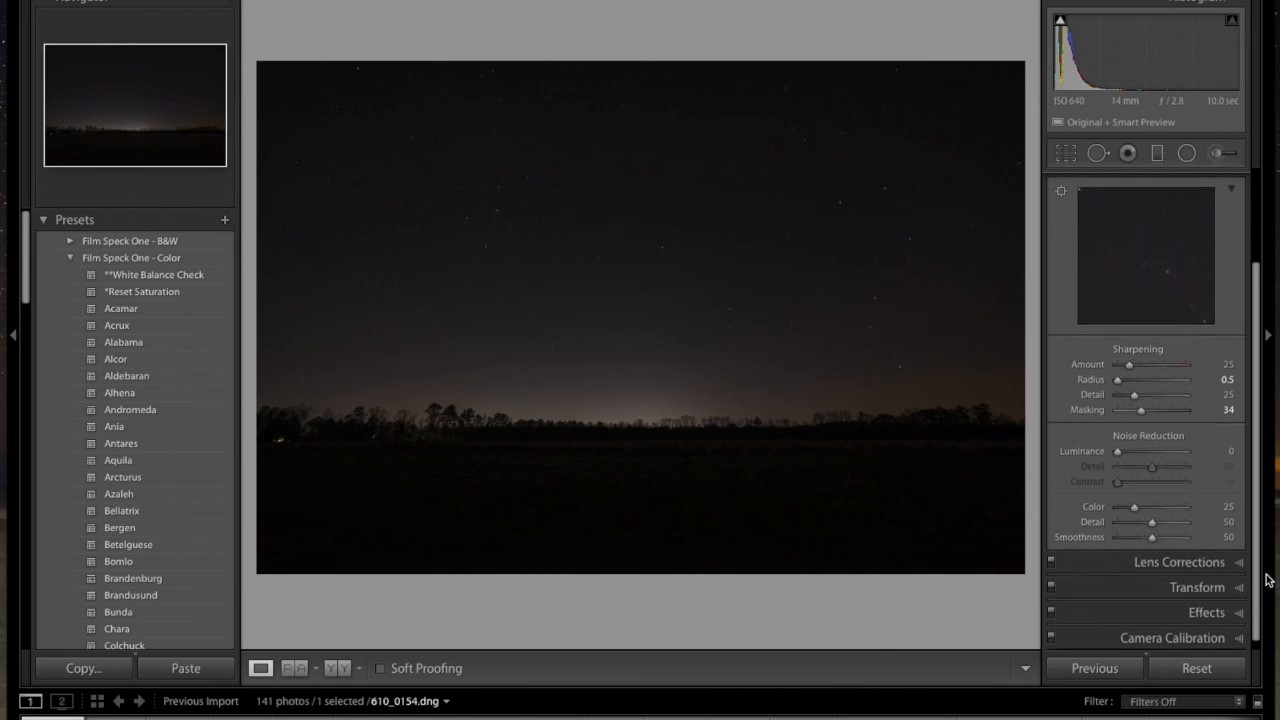
pyautogui.click(1200, 605)
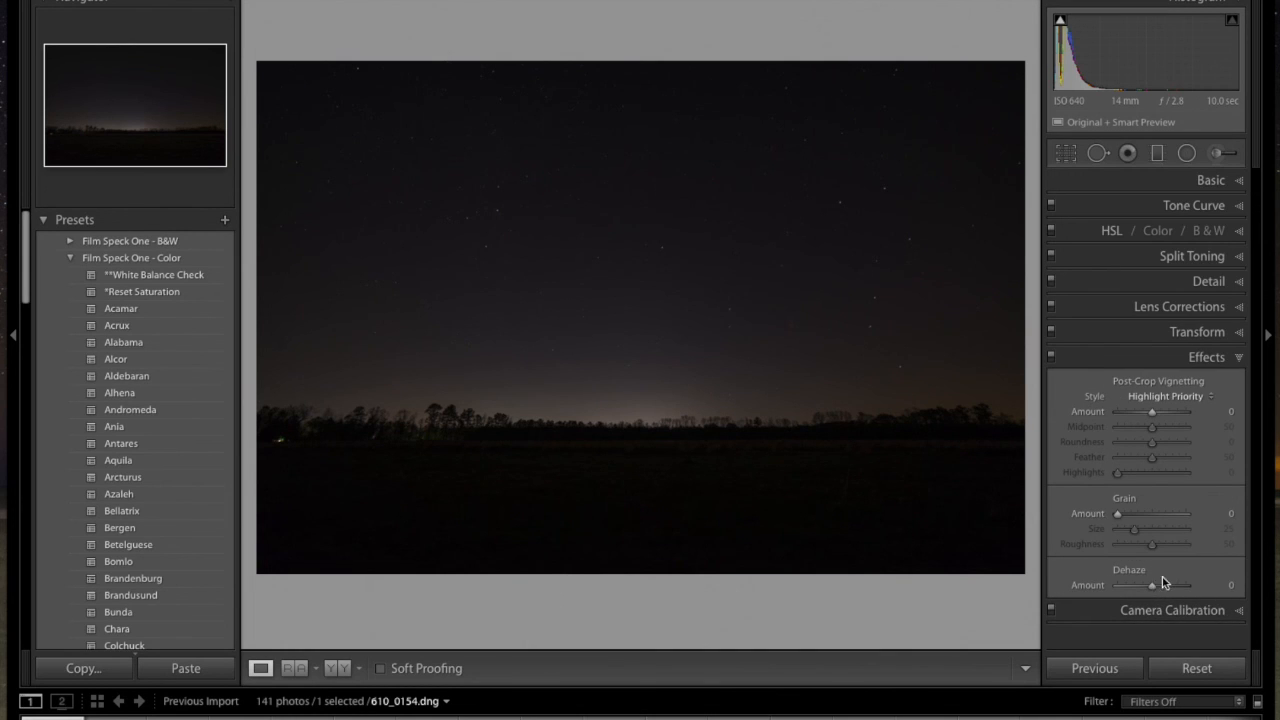
pyautogui.moveTo(1153, 585)
pyautogui.mouseDown()
pyautogui.moveTo(1172, 591)
pyautogui.moveTo(1160, 586)
pyautogui.mouseUp()
# Set the exposure to +0.25 and inspect the stars and tree line at full magnification.
pyautogui.click(1236, 180)
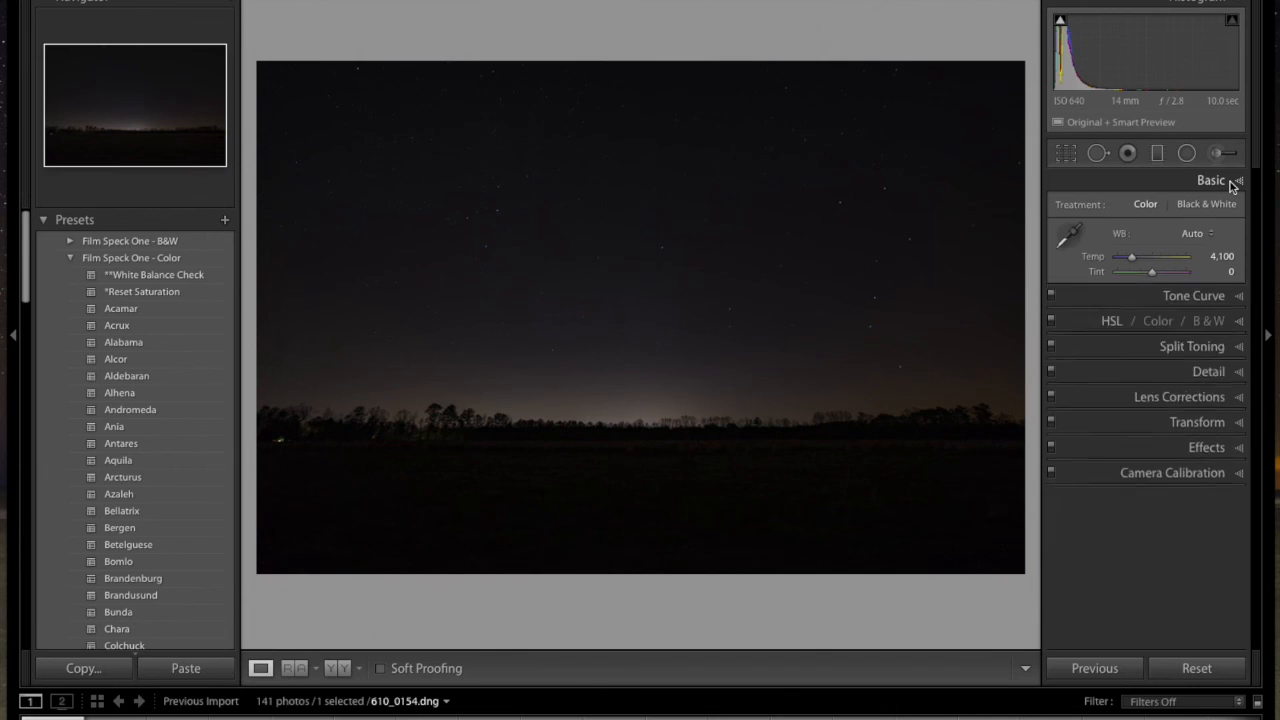
pyautogui.moveTo(1152, 316); pyautogui.dragTo(1156, 320)
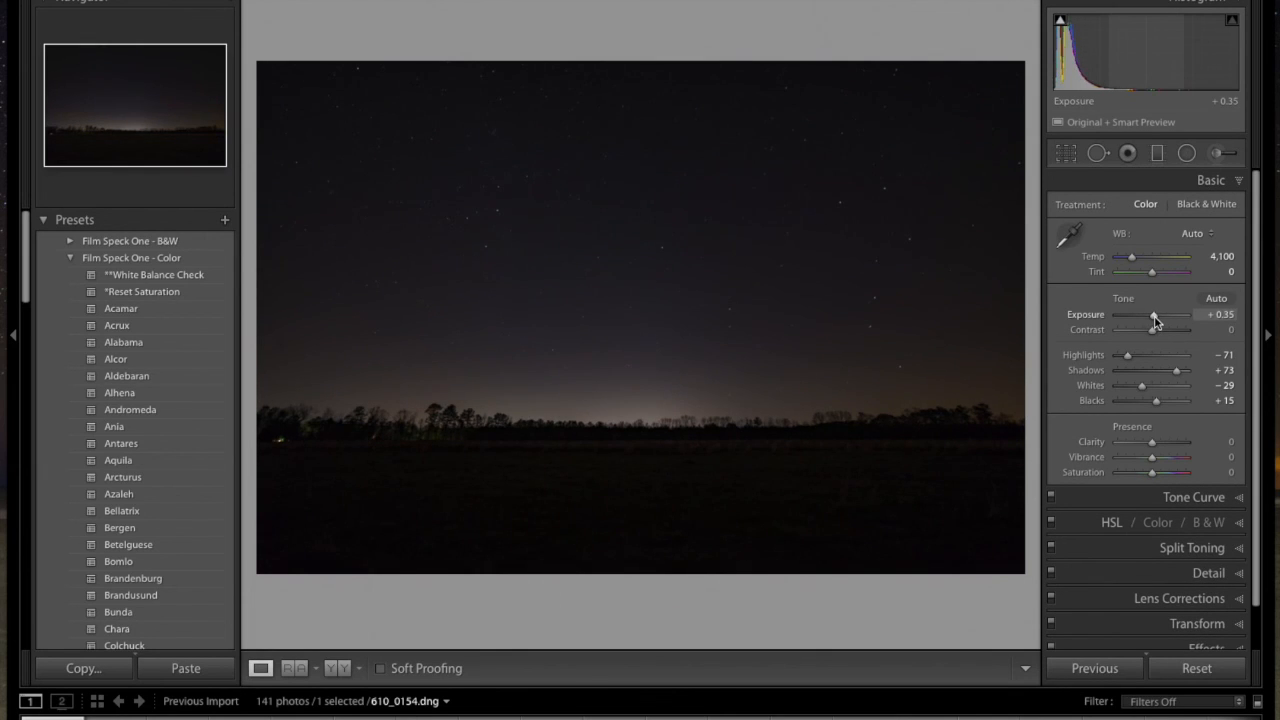
pyautogui.moveTo(1154, 317); pyautogui.dragTo(1153, 317)
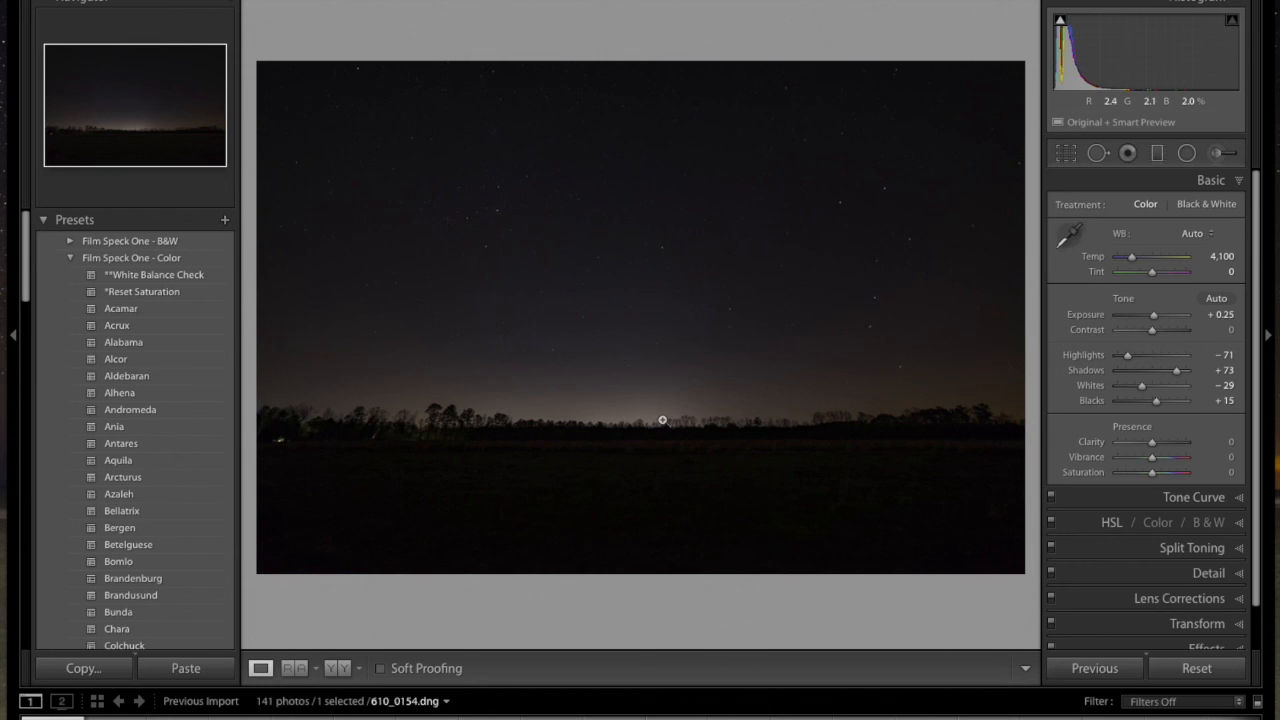
pyautogui.click(645, 355)
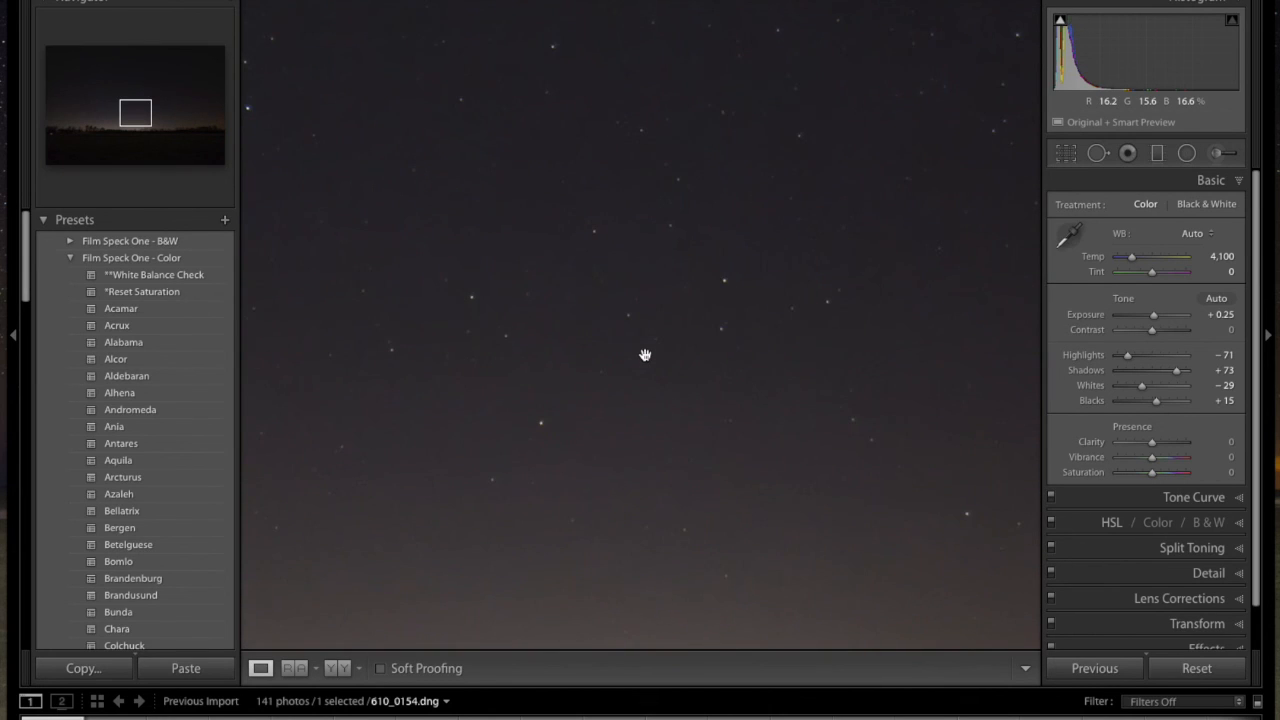
pyautogui.click(697, 309)
pyautogui.click(685, 429)
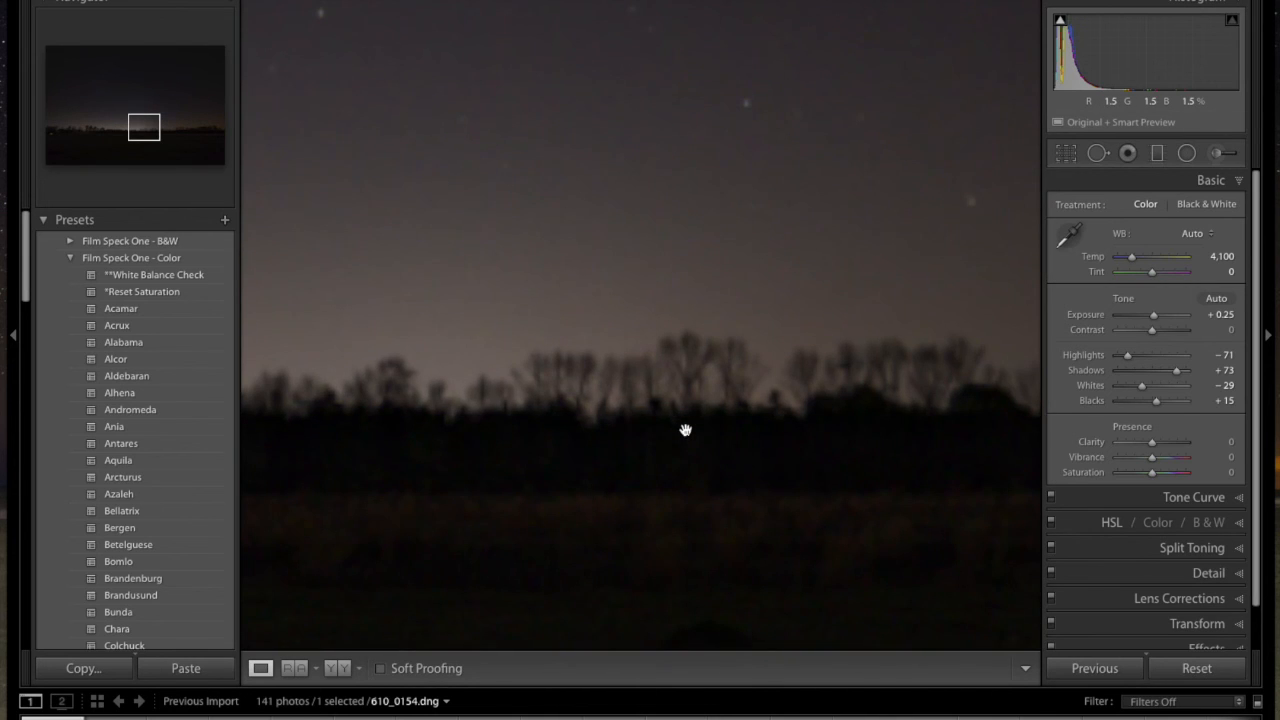
pyautogui.click(685, 429)
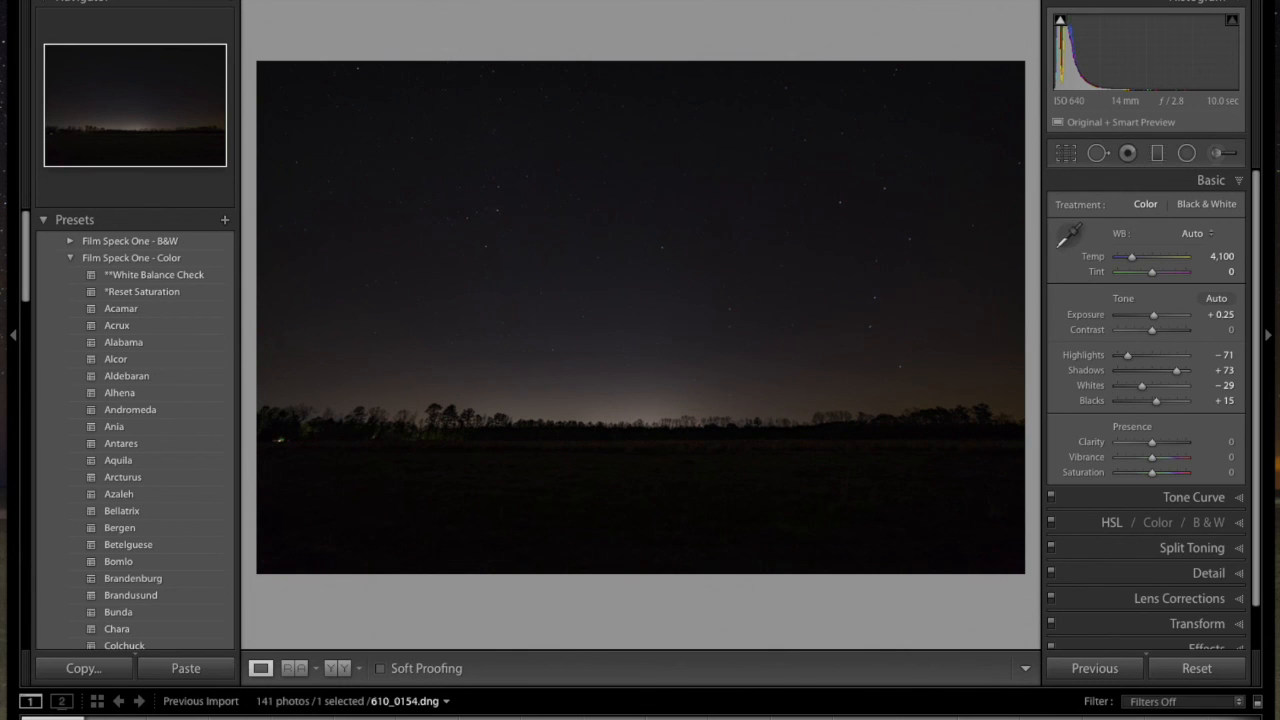
# Select every photo in the library grid and synchronize all develop settings from the edited first photo to them.
pyautogui.press('e')
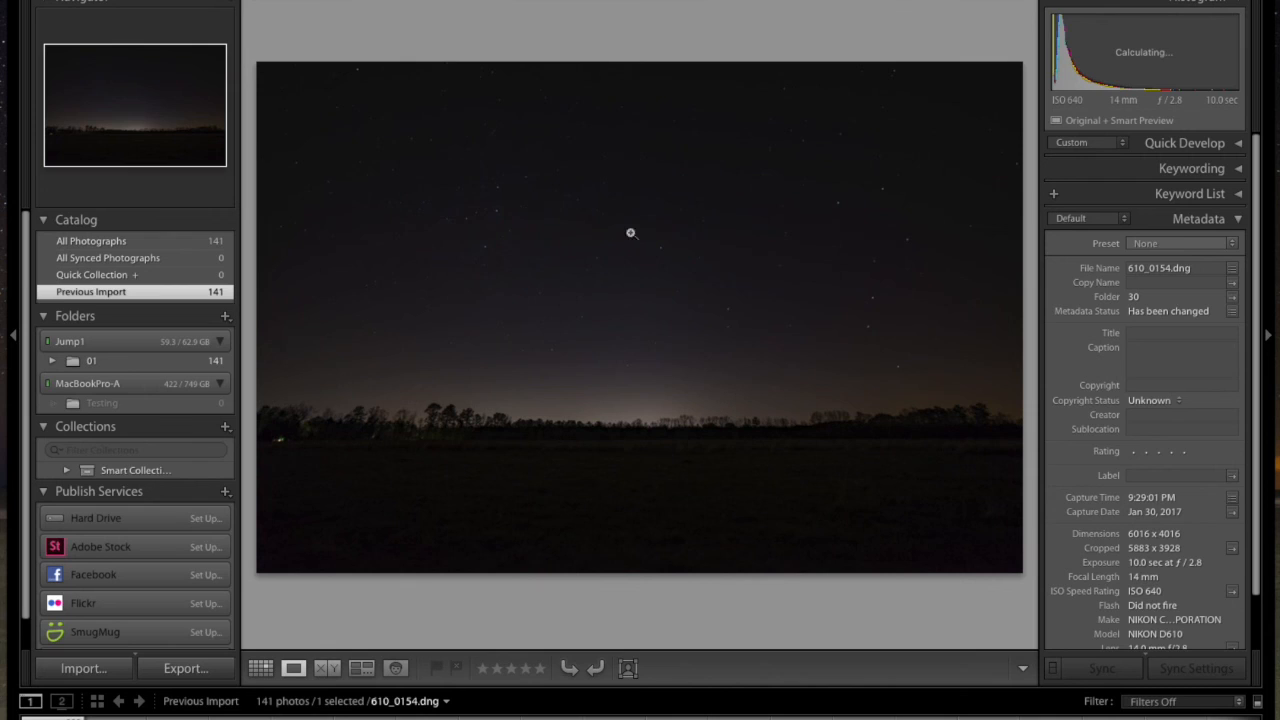
pyautogui.click(261, 668)
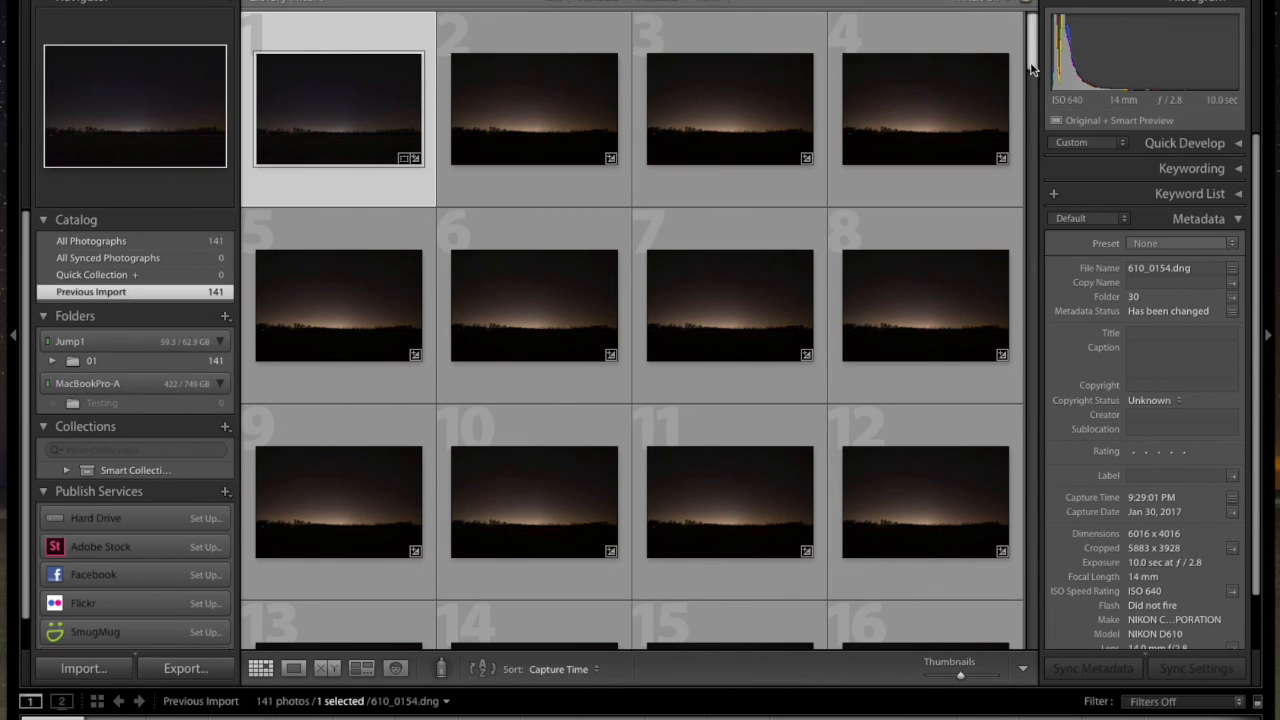
pyautogui.scroll(-10, 1030, 322)
pyautogui.scroll(-10, 1030, 322)
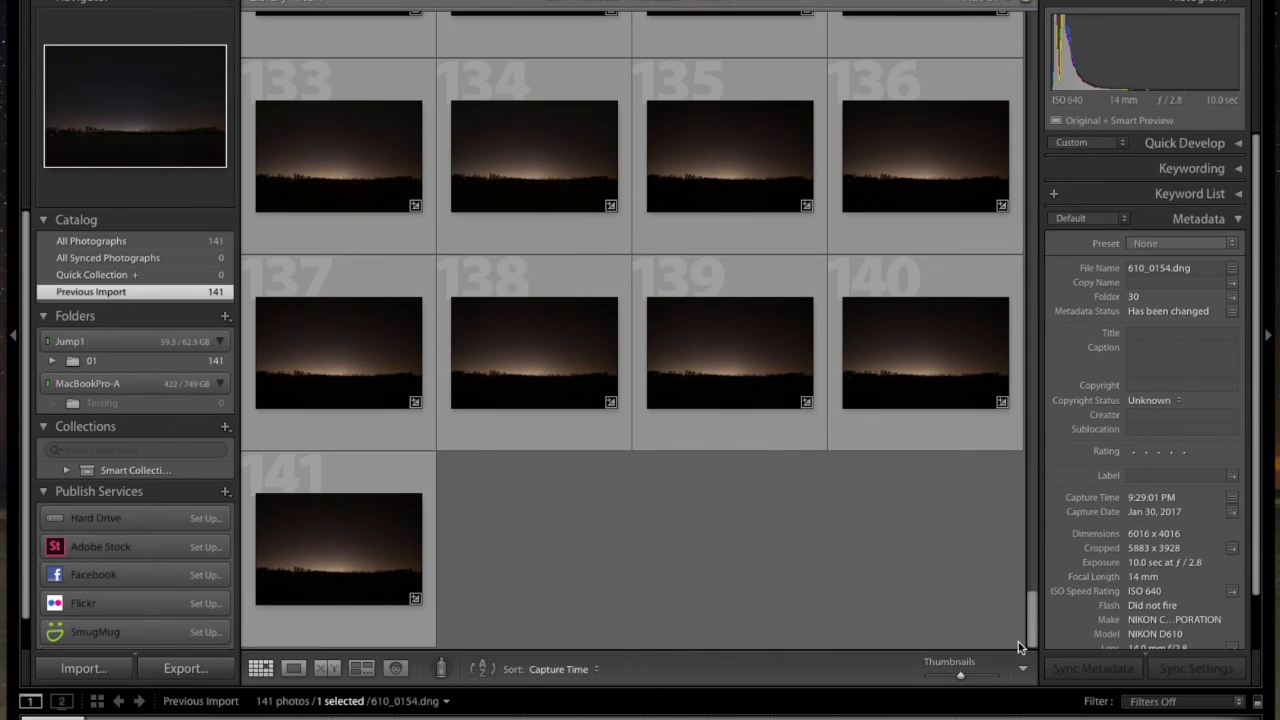
pyautogui.press('super+a')
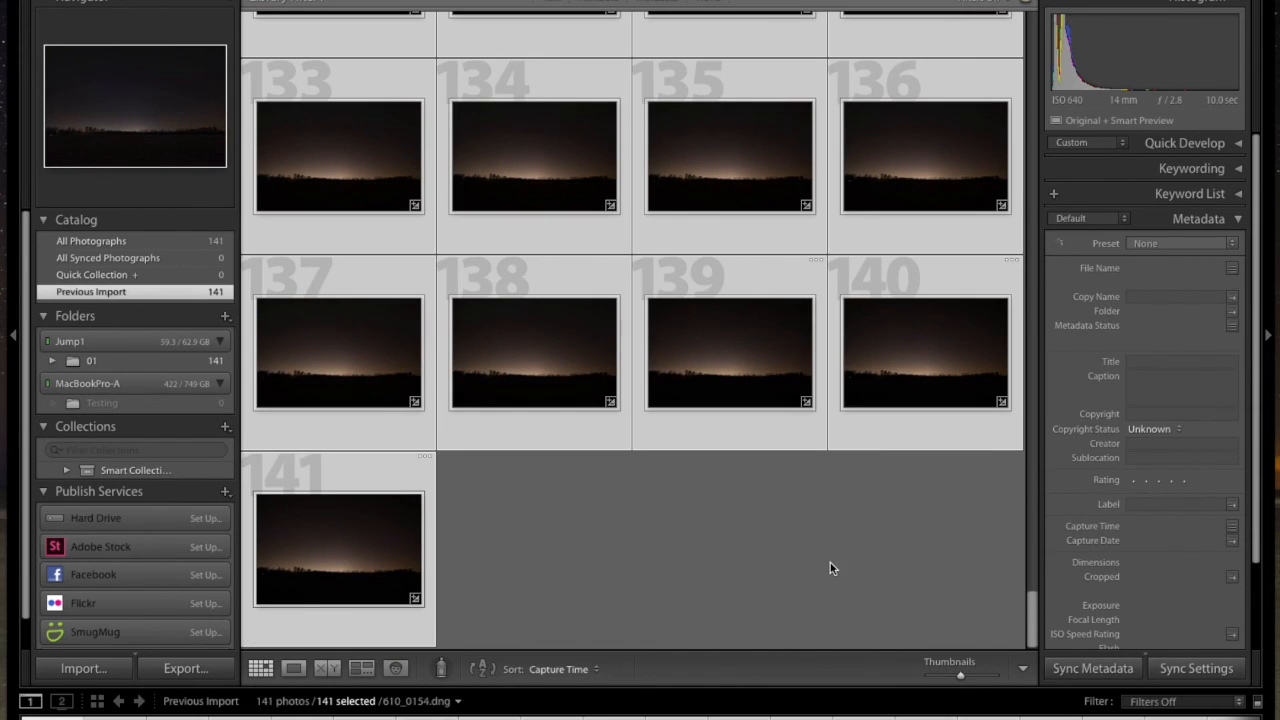
pyautogui.click(1200, 670)
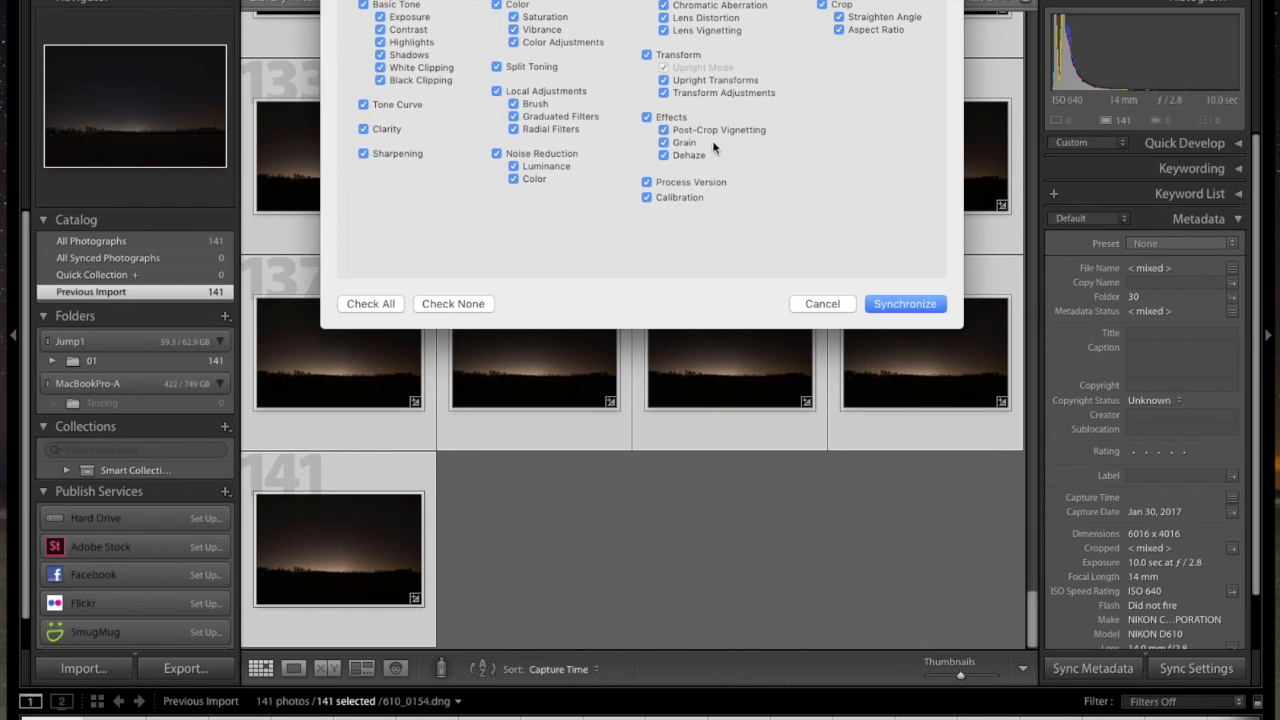
pyautogui.click(891, 303)
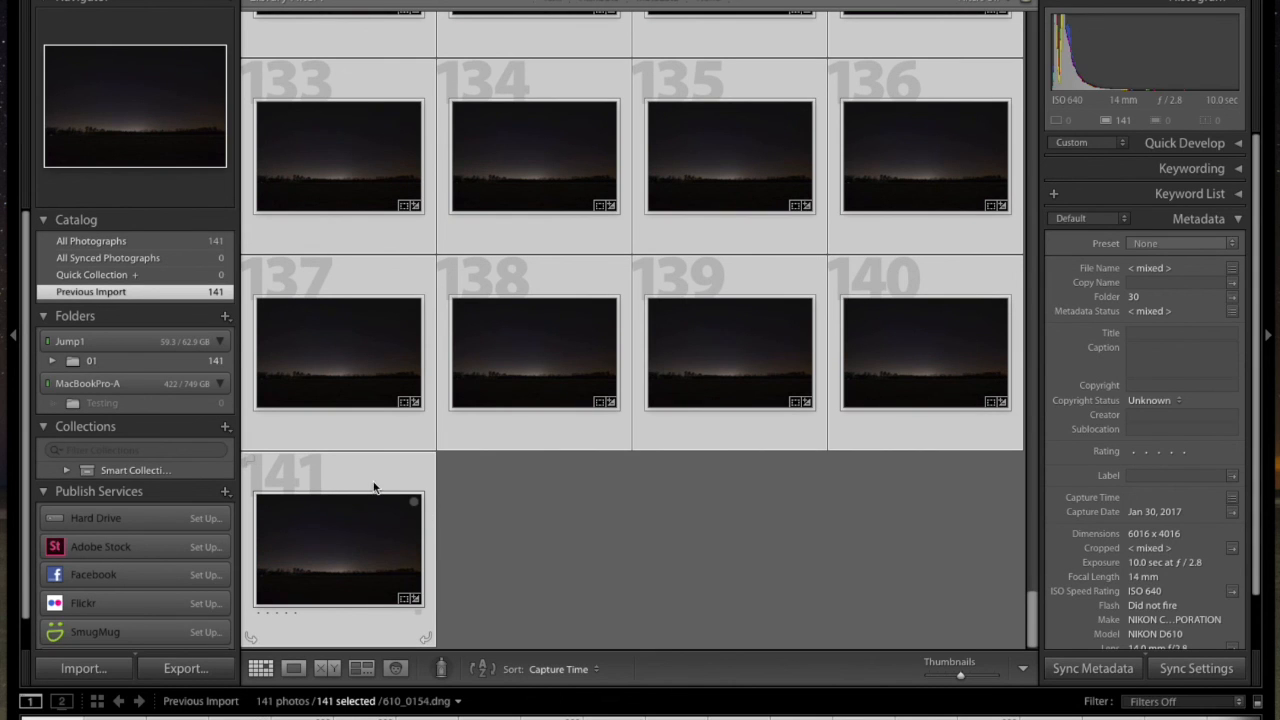
# Open the full export settings for all selected photos and keep Specific folder as the export destination.
pyautogui.scroll(10, 372, 487)
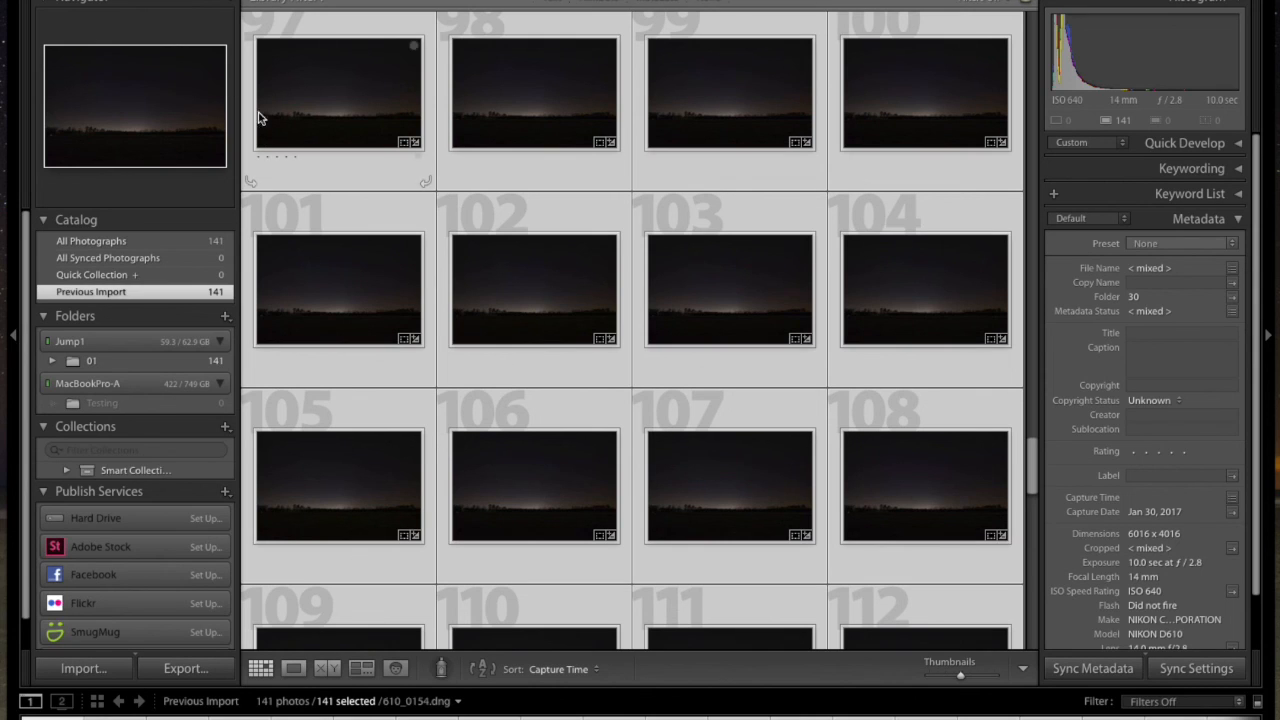
pyautogui.rightClick(355, 166)
pyautogui.moveTo(417, 336)
pyautogui.moveTo(421, 363)
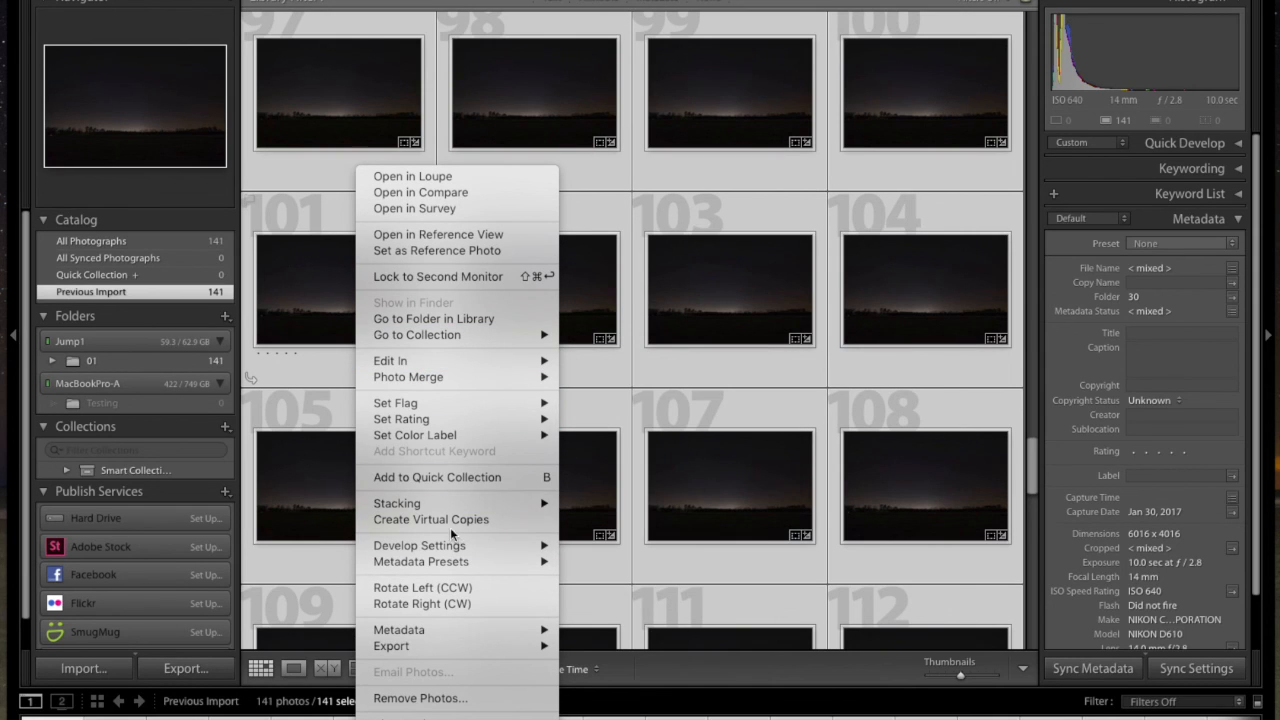
pyautogui.moveTo(454, 646)
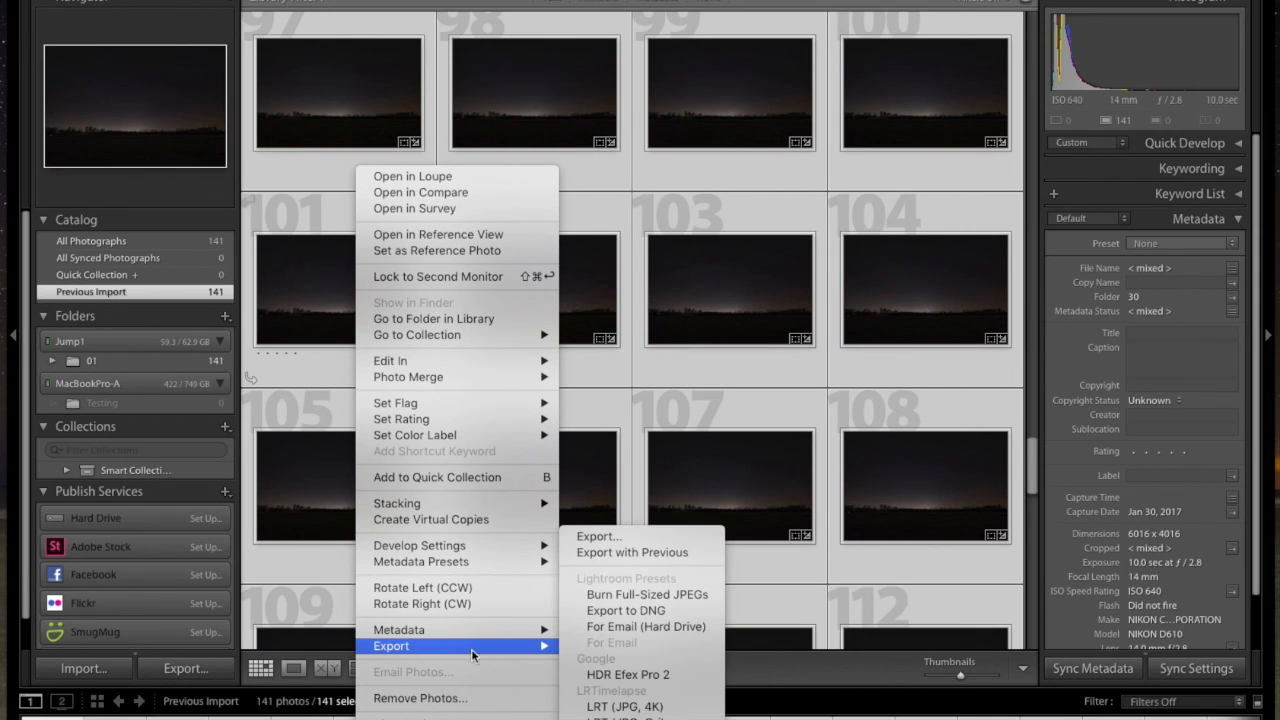
pyautogui.click(613, 538)
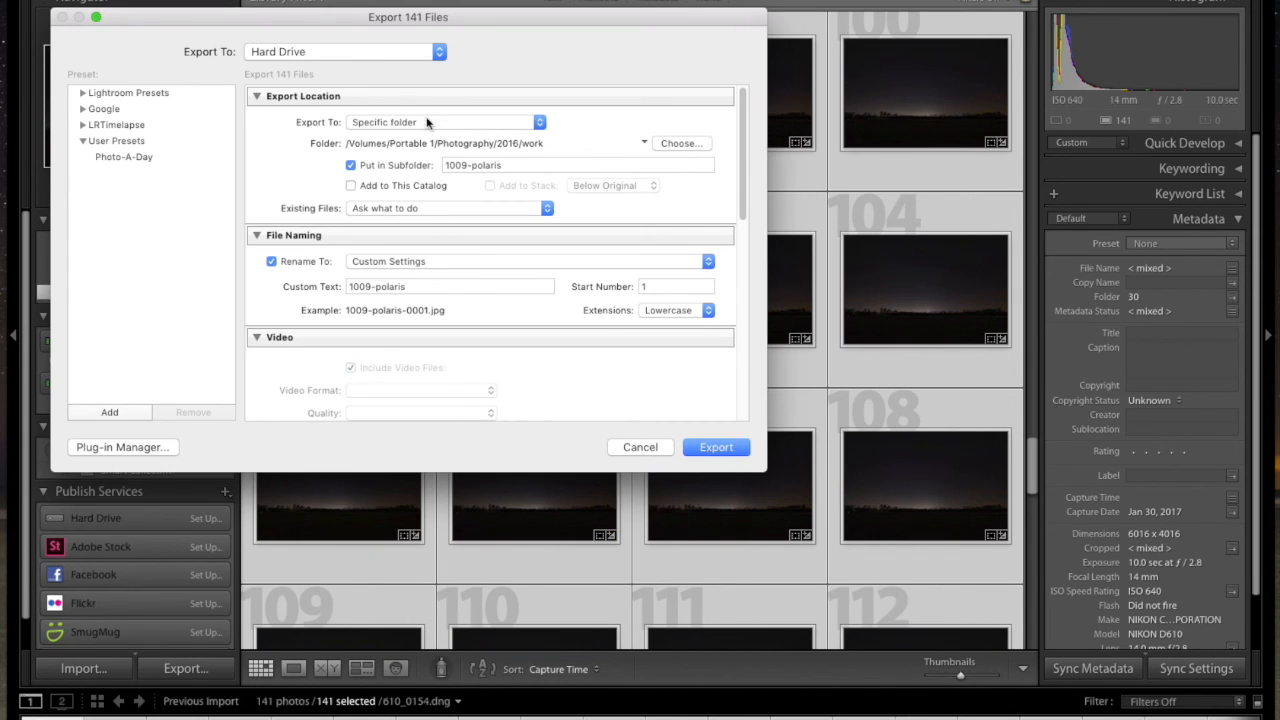
pyautogui.moveTo(446, 21); pyautogui.dragTo(553, 56)
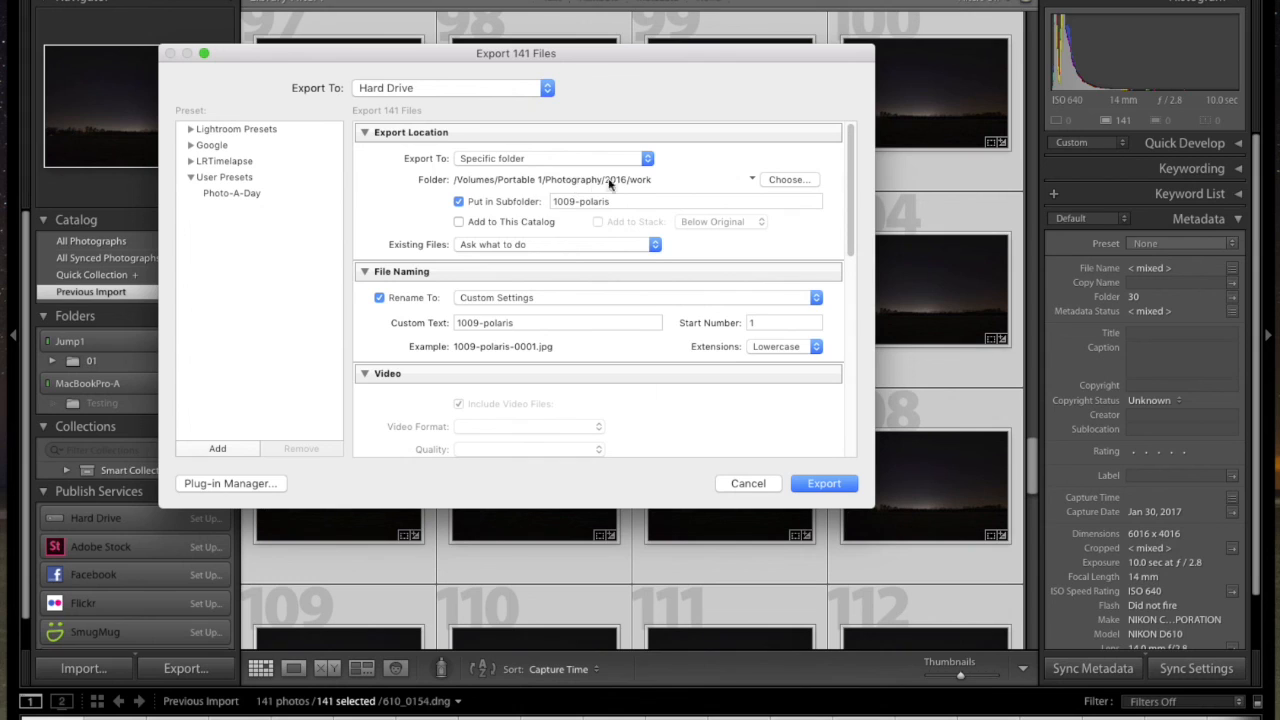
pyautogui.click(648, 159)
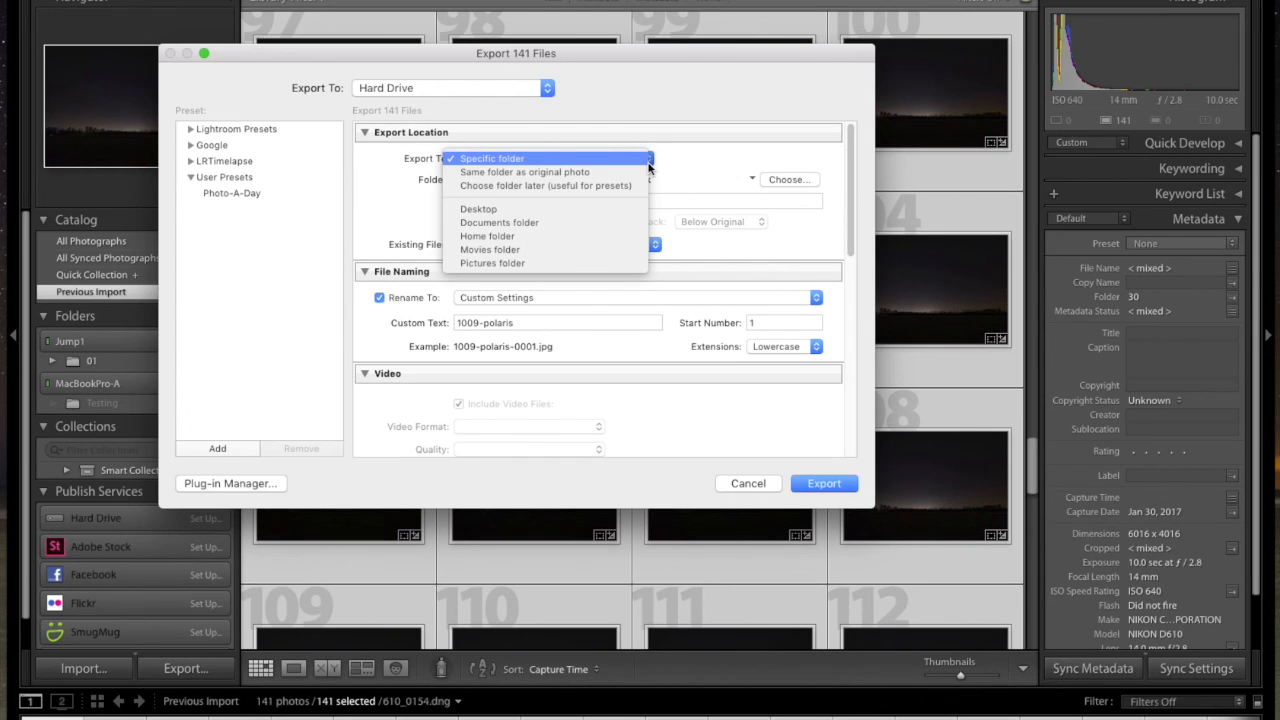
pyautogui.click(648, 164)
# Browse for the export folder to Photography/working/2017/01 on the Jump1 drive.
pyautogui.click(788, 180)
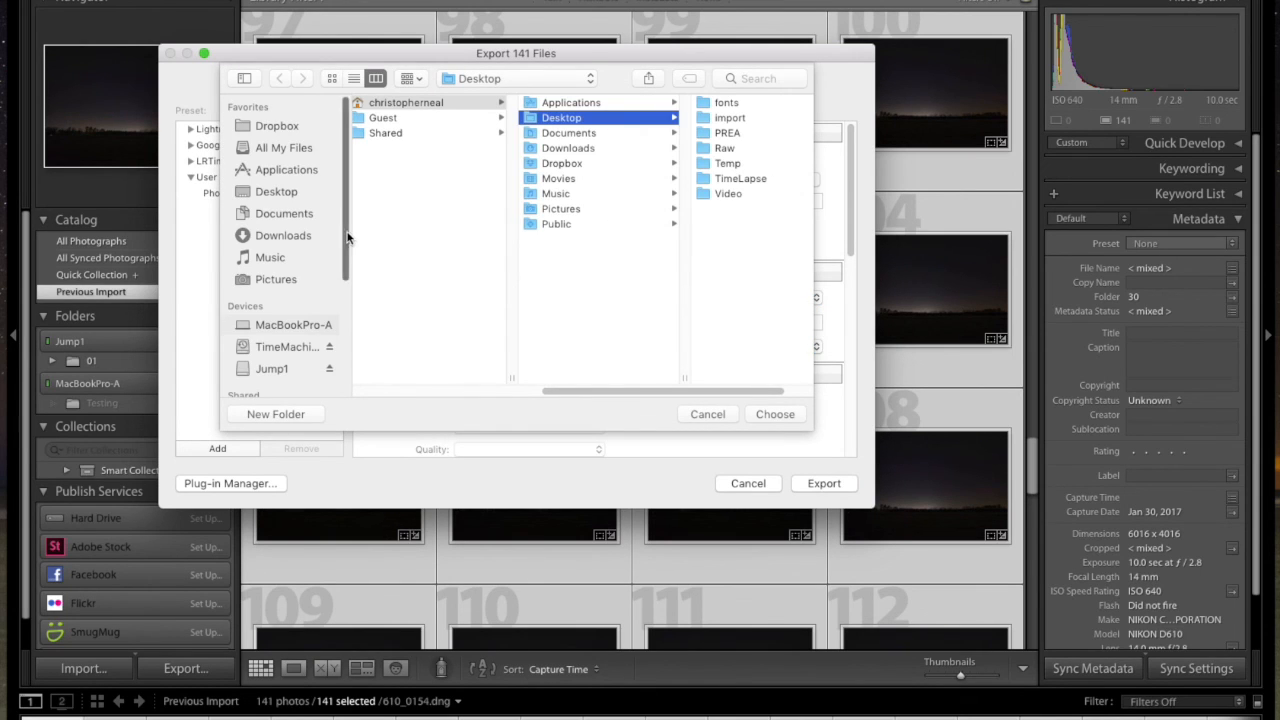
pyautogui.scroll(-4, 347, 237)
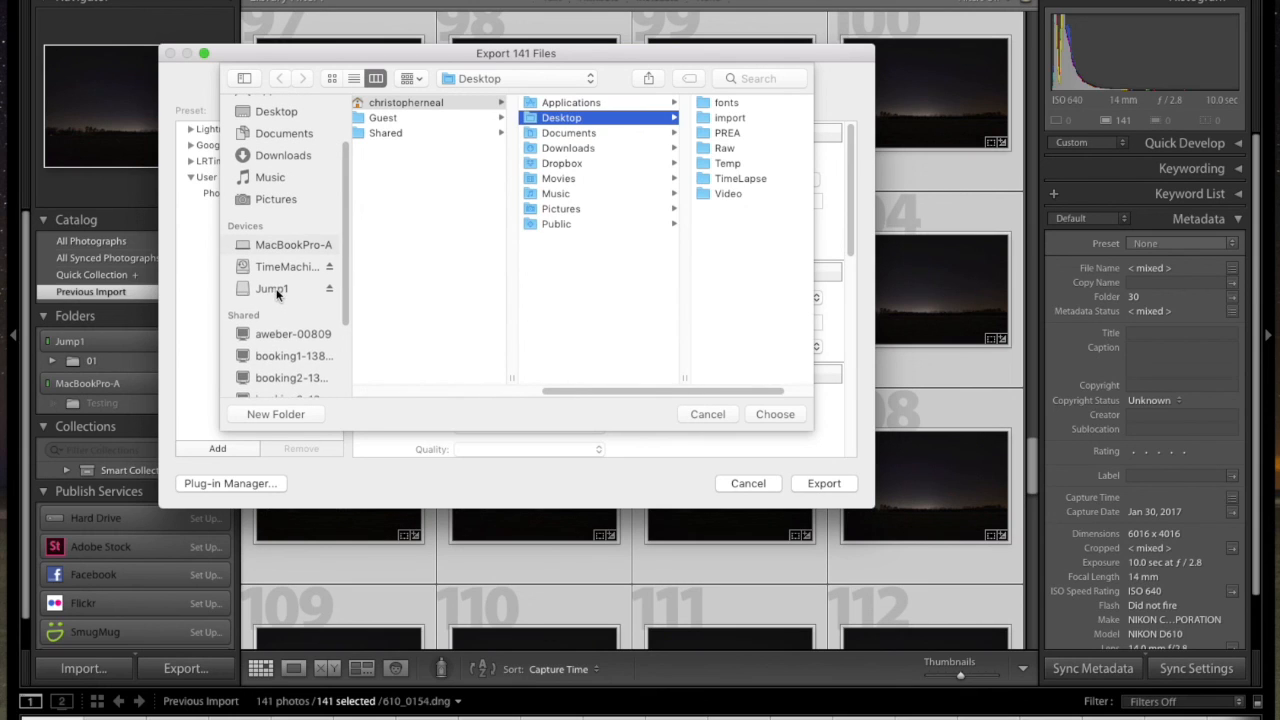
pyautogui.click(270, 288)
pyautogui.click(412, 102)
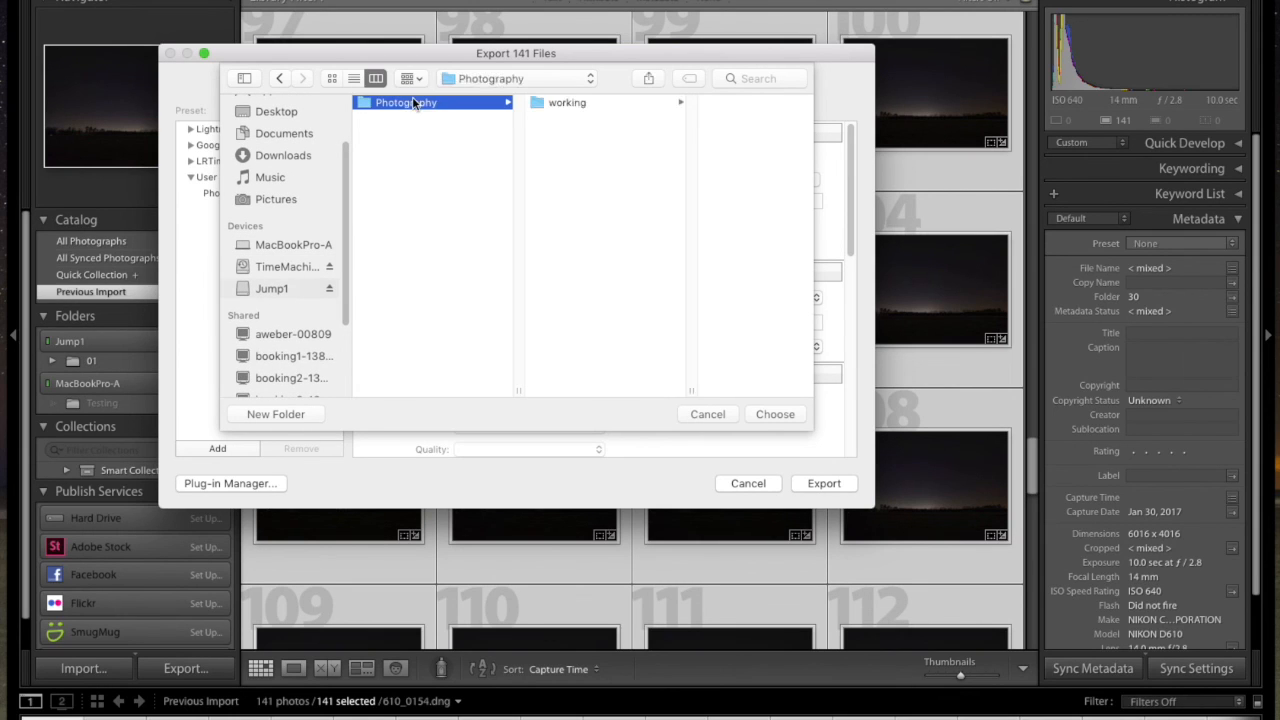
pyautogui.click(574, 104)
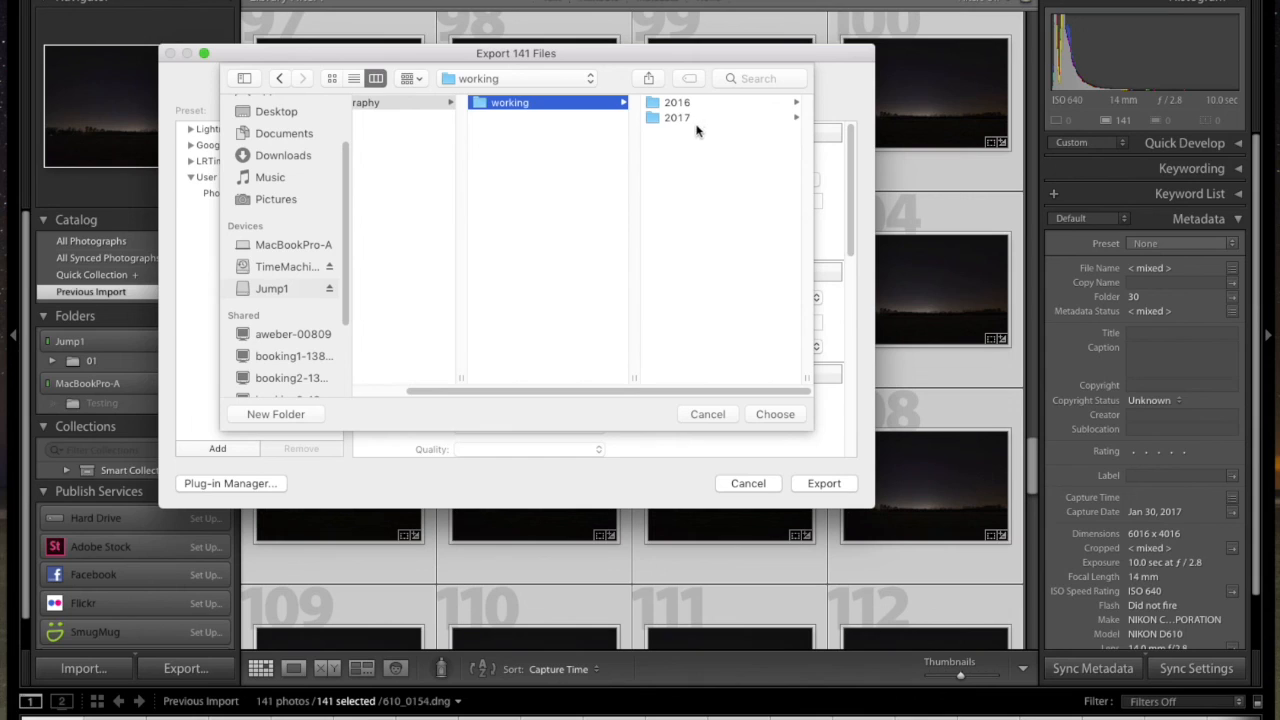
pyautogui.click(686, 118)
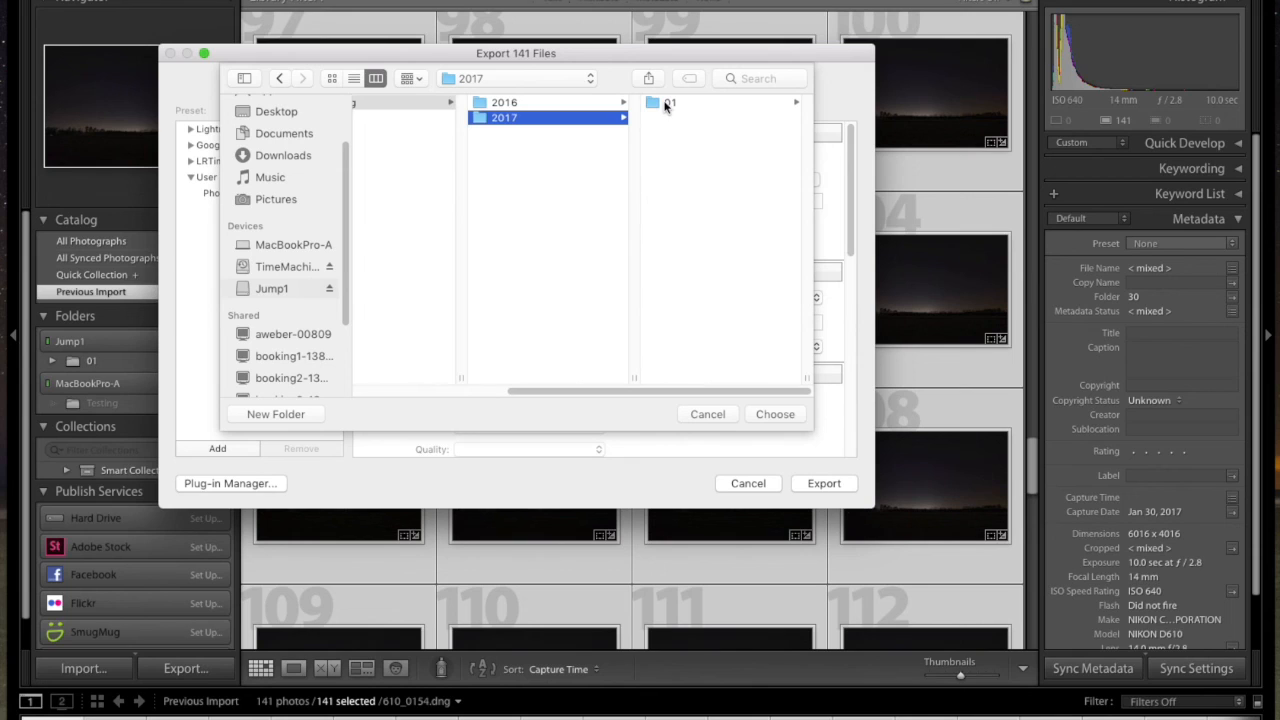
pyautogui.click(667, 104)
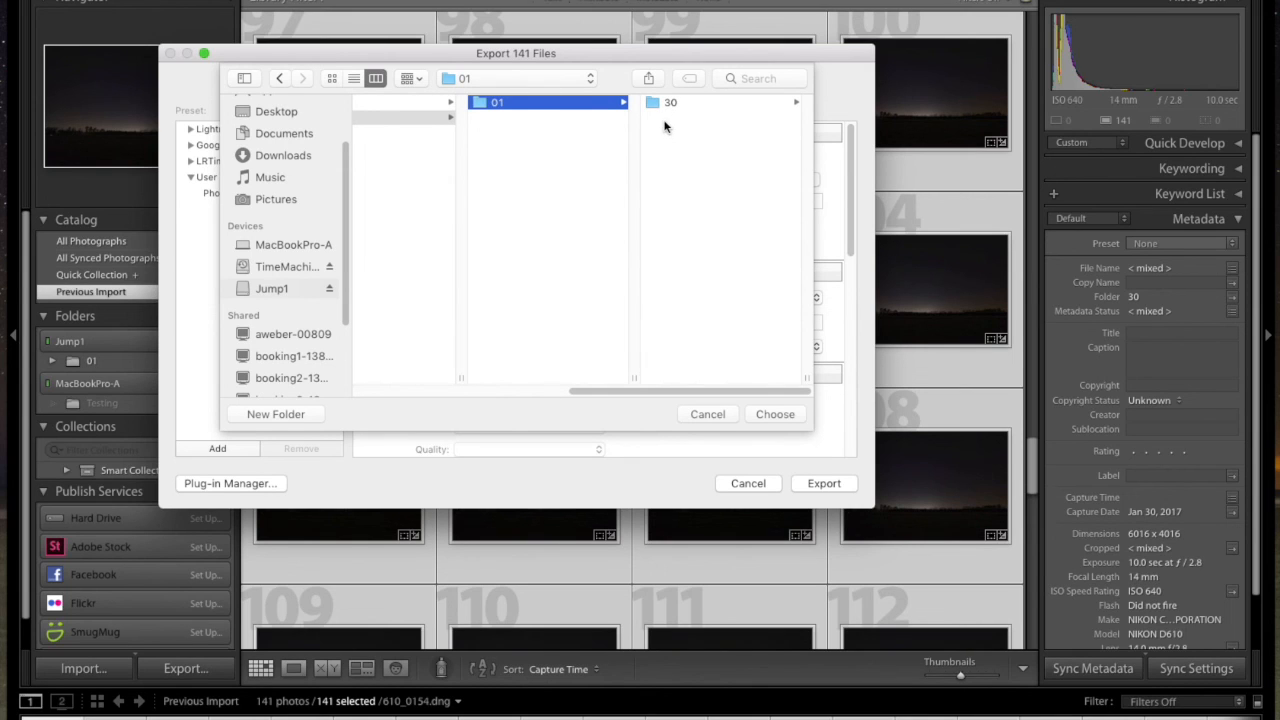
# Create a new folder named output inside 01 and choose it as the export folder.
pyautogui.click(284, 414)
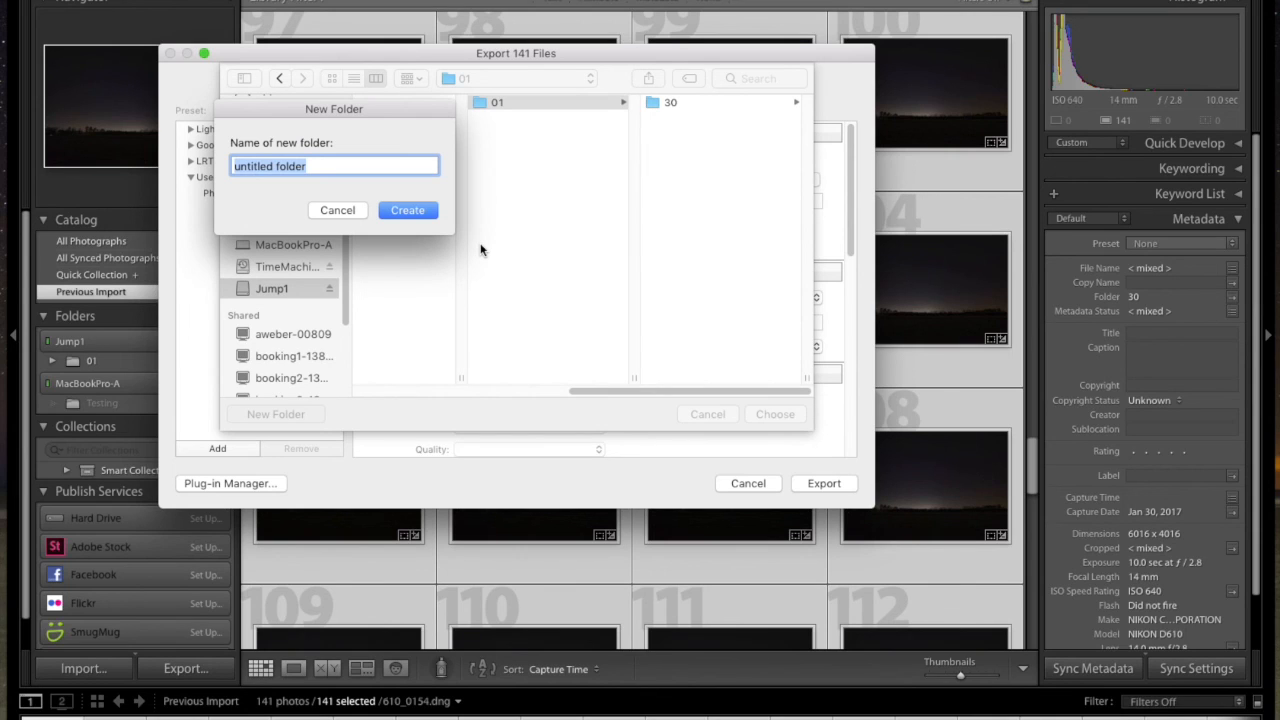
pyautogui.write('ou')
pyautogui.write('tp')
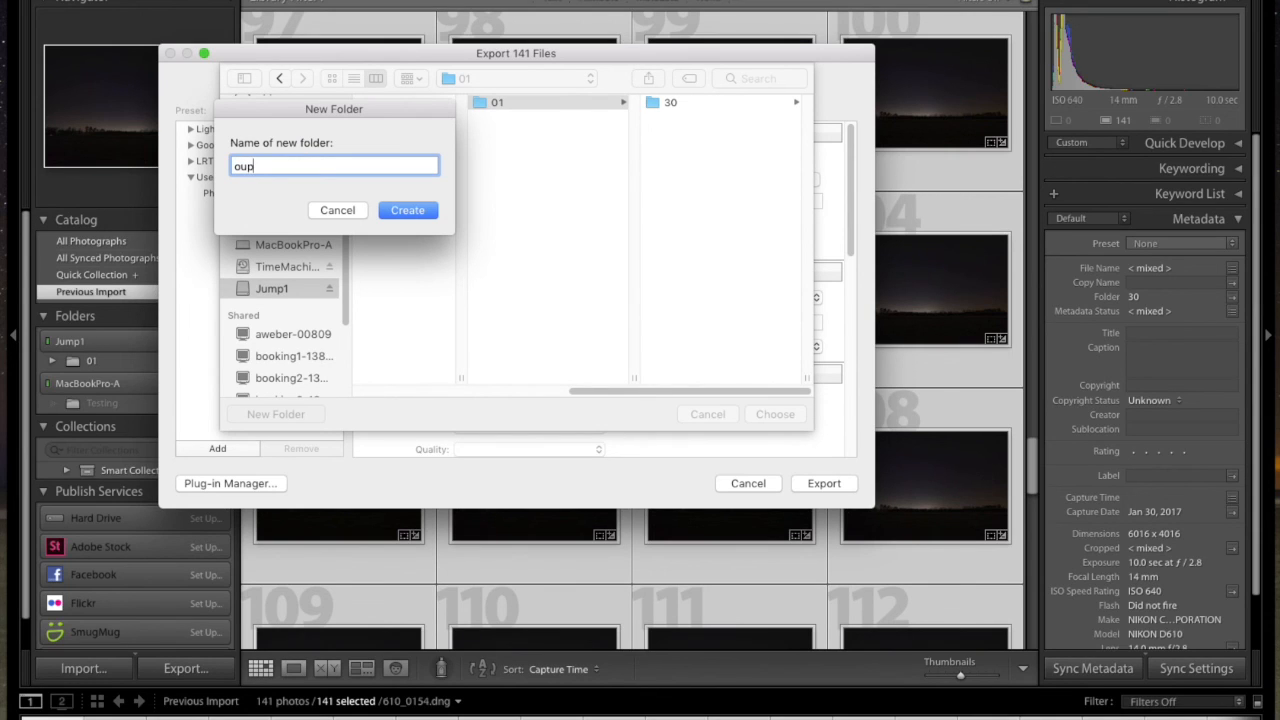
pyautogui.write('ut')
pyautogui.click(425, 207)
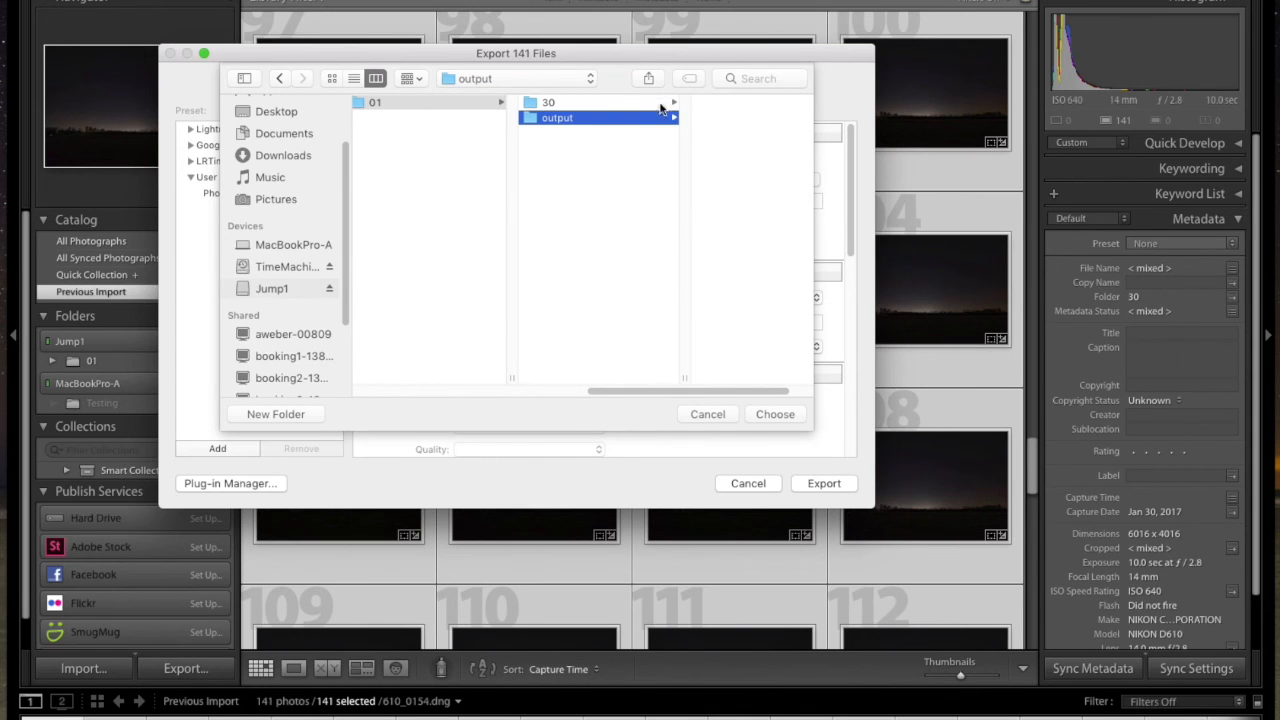
pyautogui.click(775, 414)
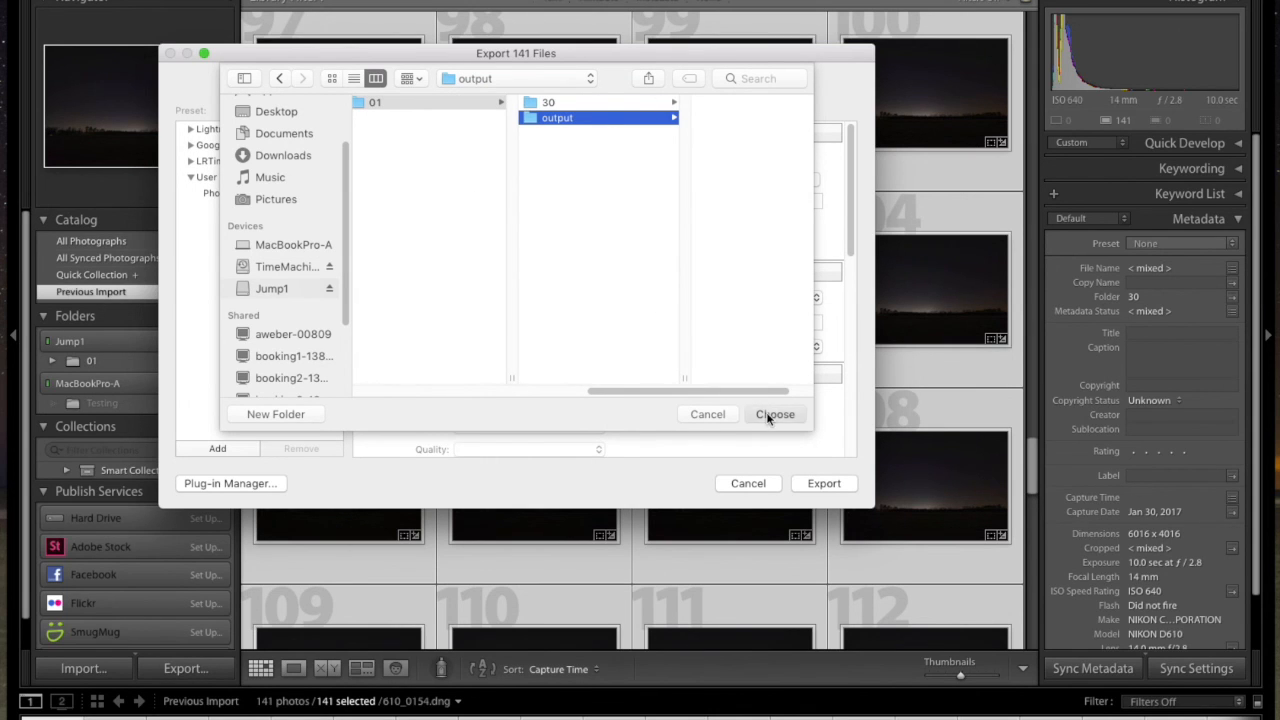
# Remove the 1009- prefix from both the export subfolder name and the custom file name text, leaving polaris in each.
pyautogui.click(560, 203)
pyautogui.click(573, 201)
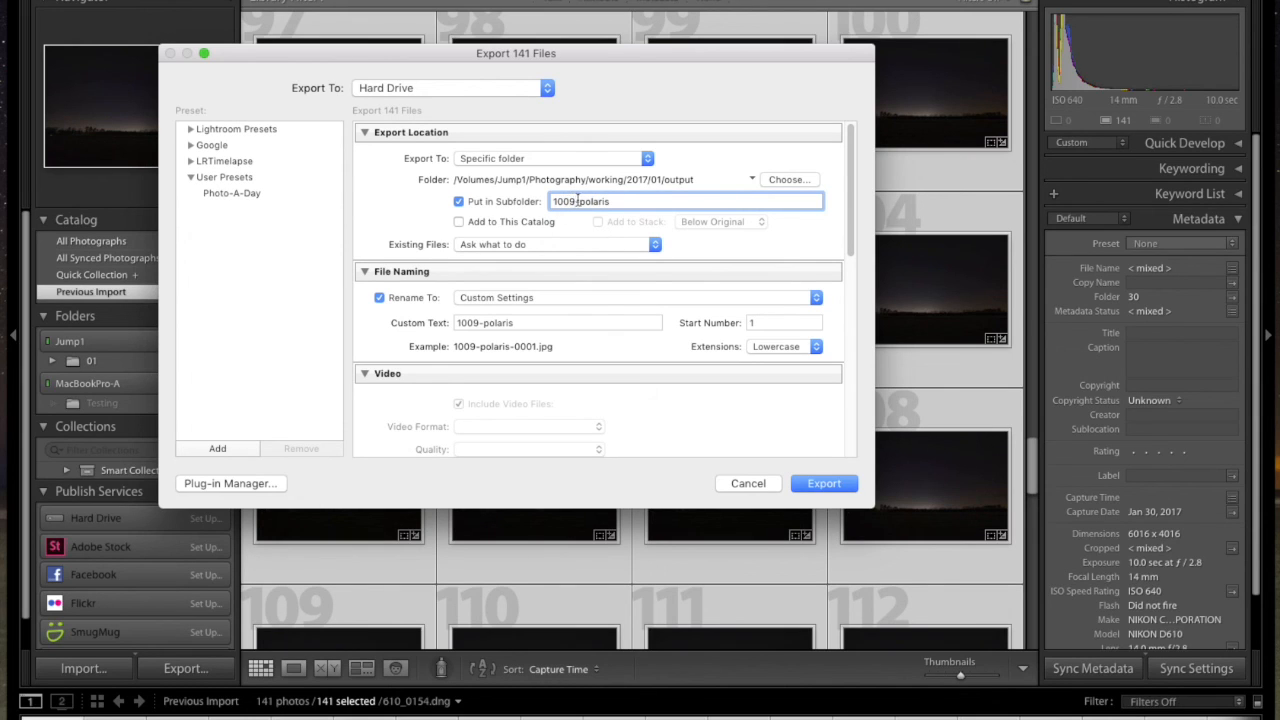
pyautogui.moveTo(578, 201); pyautogui.dragTo(545, 205)
pyautogui.press('BackSpace')
pyautogui.click(482, 322)
pyautogui.click(484, 322)
pyautogui.moveTo(484, 322); pyautogui.dragTo(437, 332)
pyautogui.press('BackSpace')
# Check the remaining export settings through Post-Processing and start exporting the photos.
pyautogui.moveTo(852, 241); pyautogui.dragTo(871, 430)
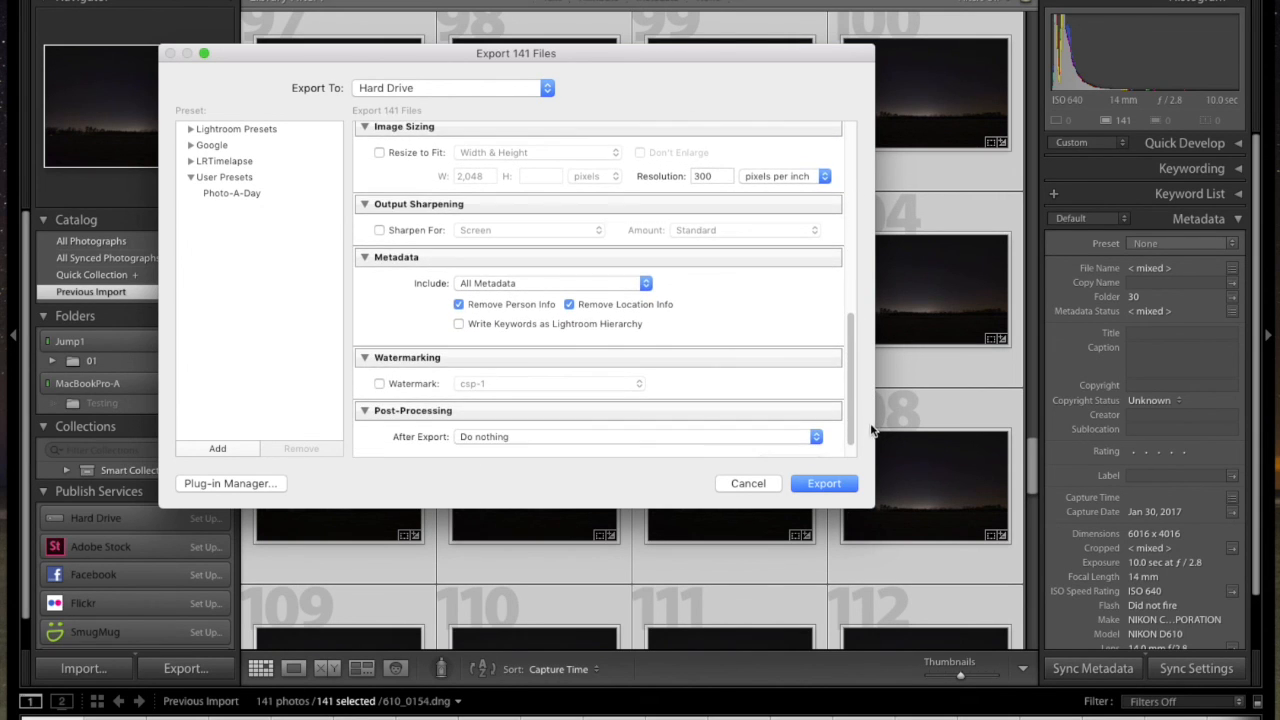
pyautogui.moveTo(851, 355); pyautogui.dragTo(851, 388)
pyautogui.click(818, 485)
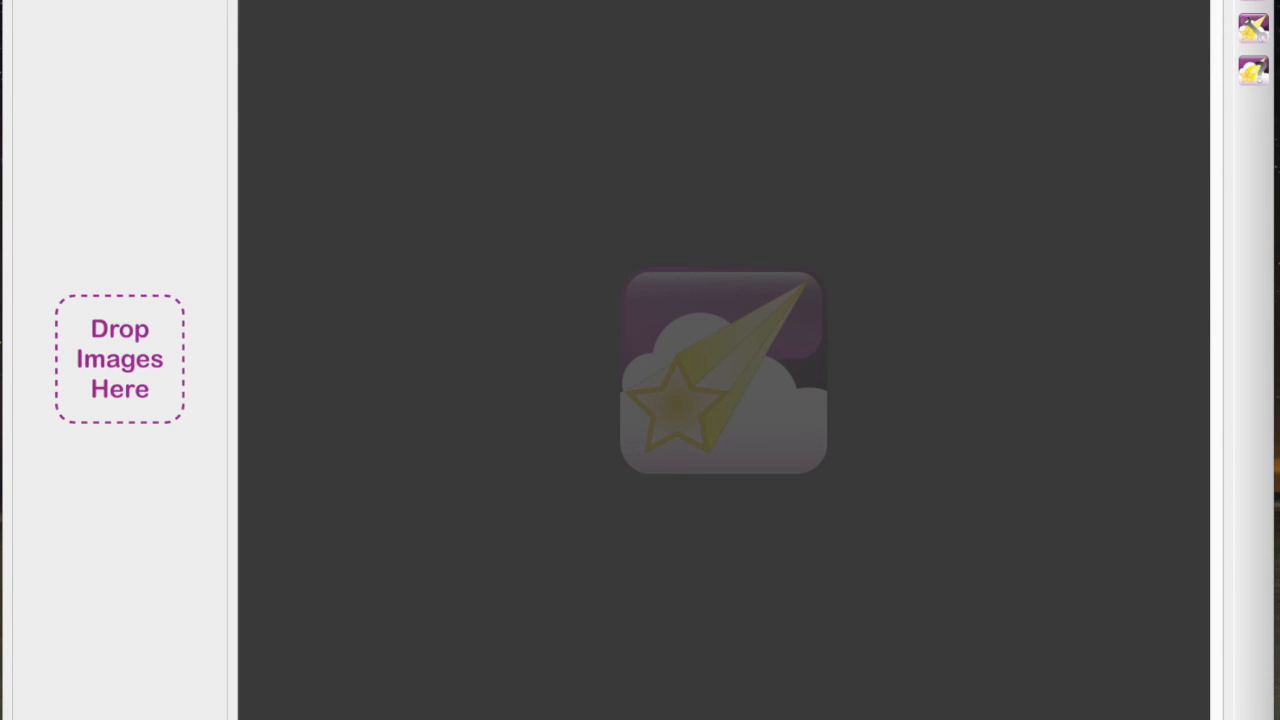
# Switch to StarStaX and open polaris-0001.jpg through polaris-0141.jpg from Jump1/Photography/working/2017/01/output/polaris.
pyautogui.click(143, 54)
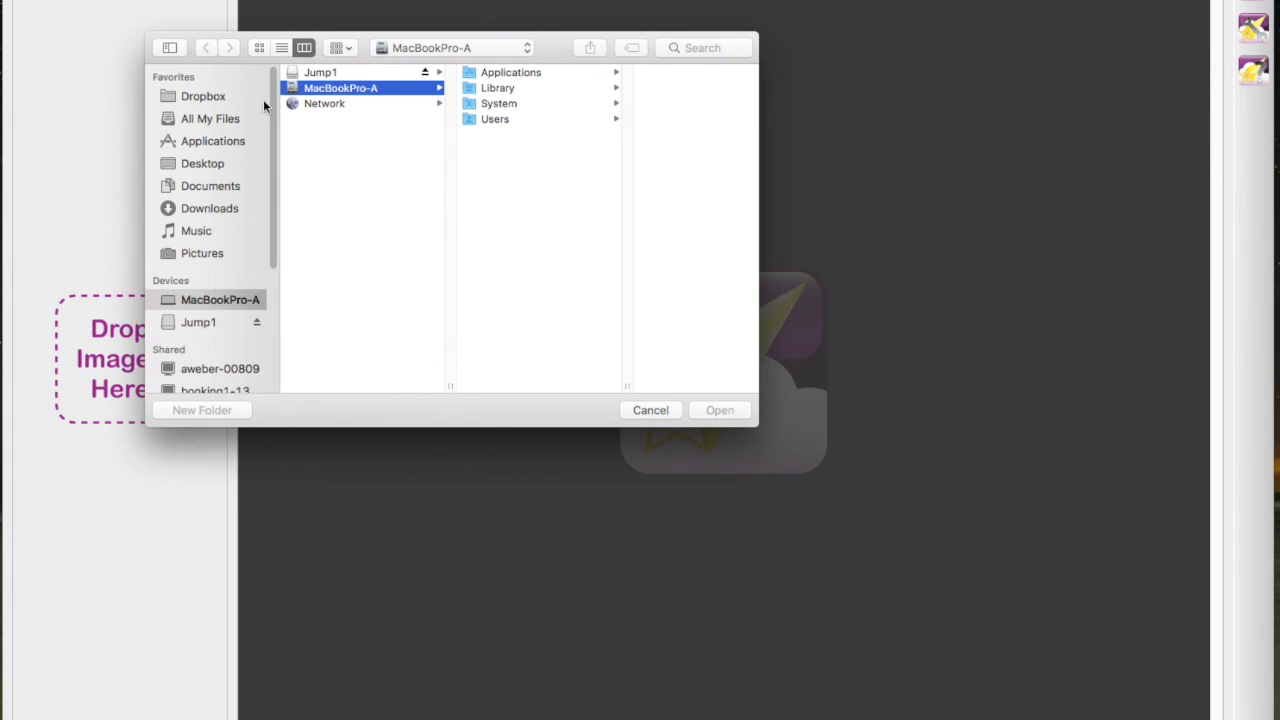
pyautogui.click(214, 322)
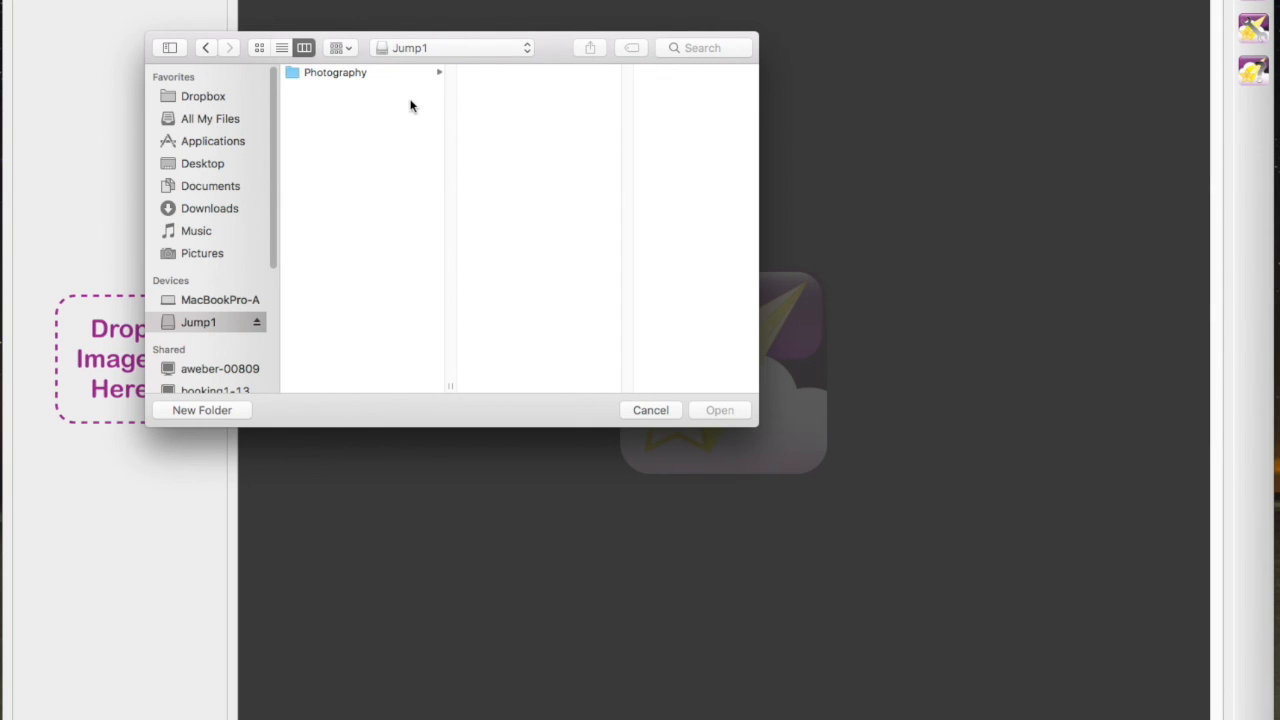
pyautogui.click(366, 74)
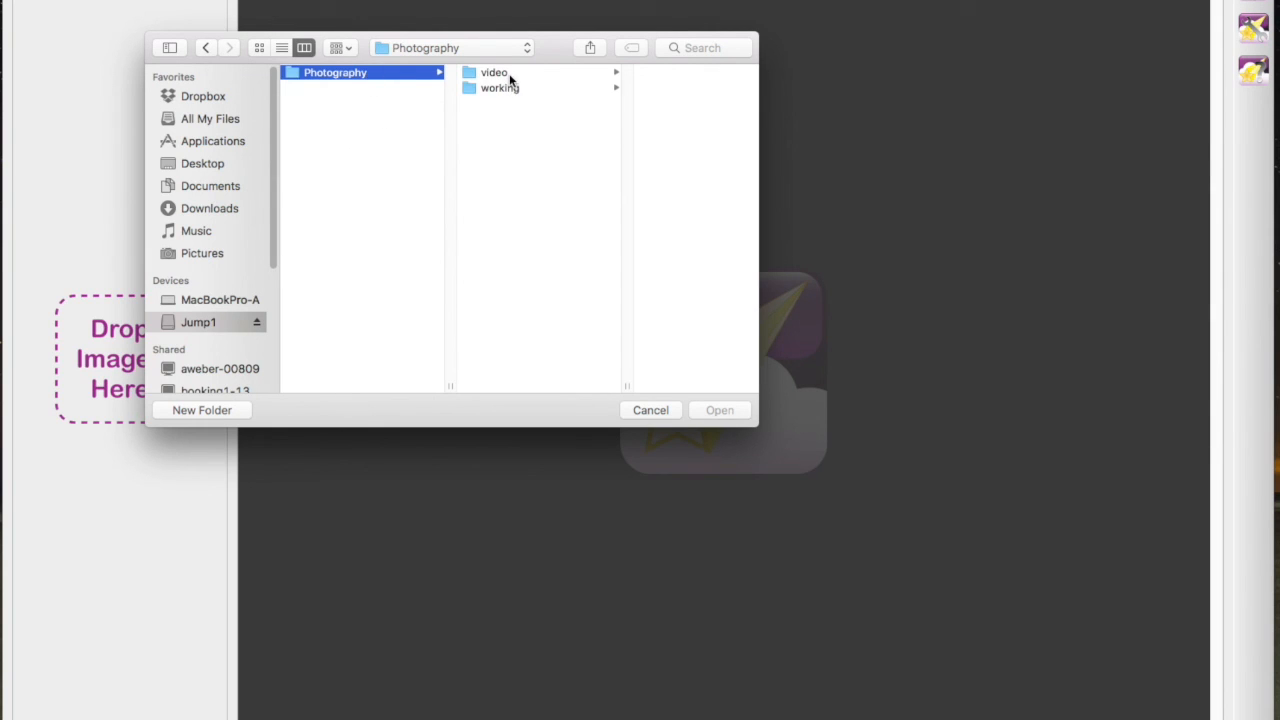
pyautogui.click(508, 88)
pyautogui.click(646, 88)
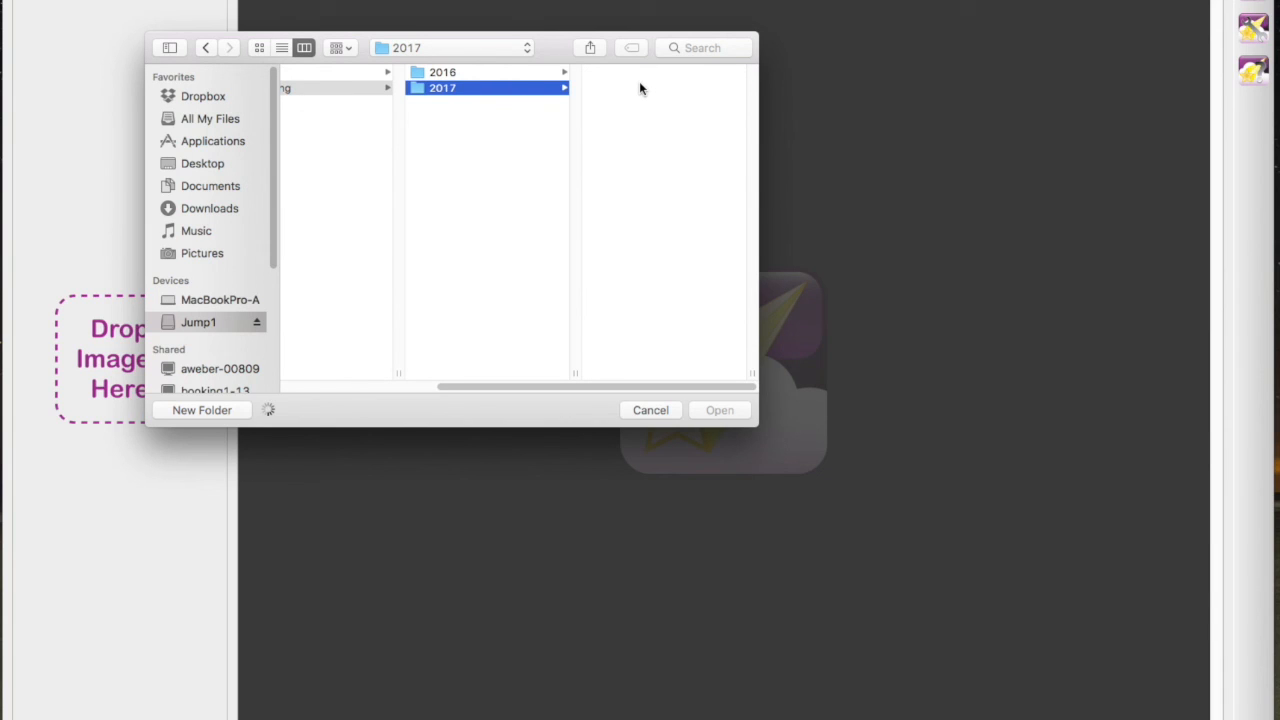
pyautogui.click(639, 78)
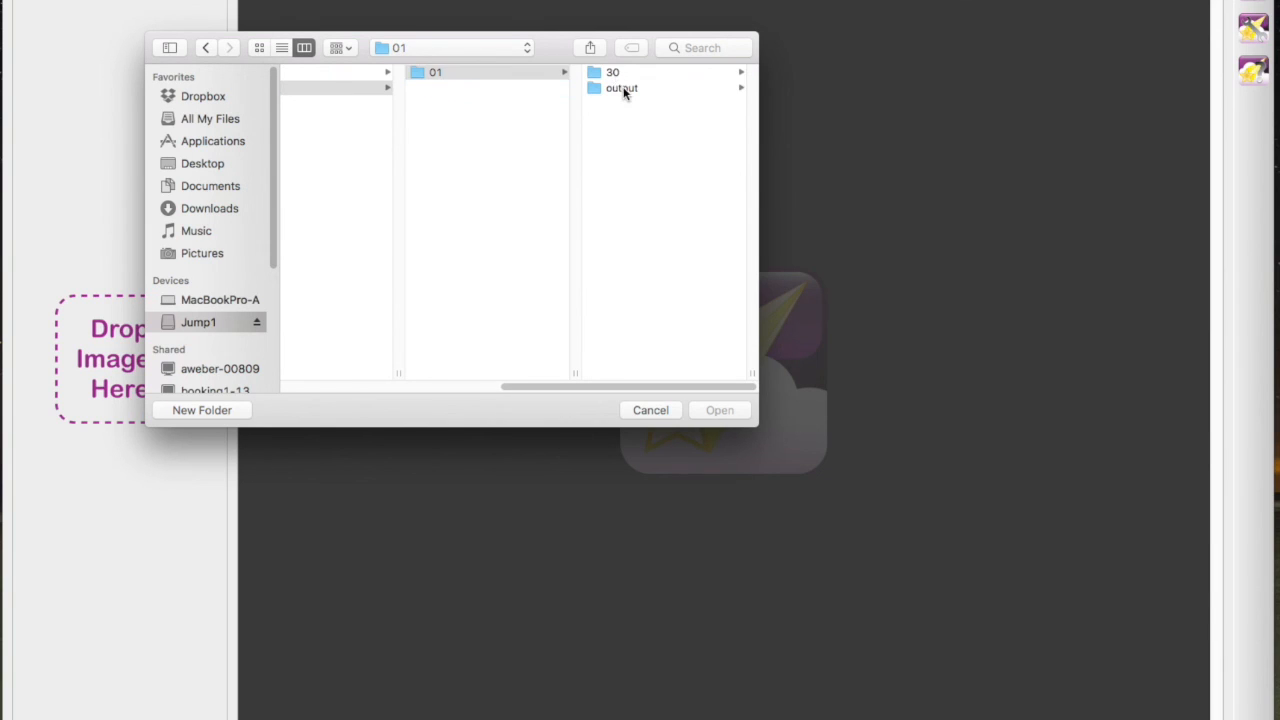
pyautogui.click(620, 89)
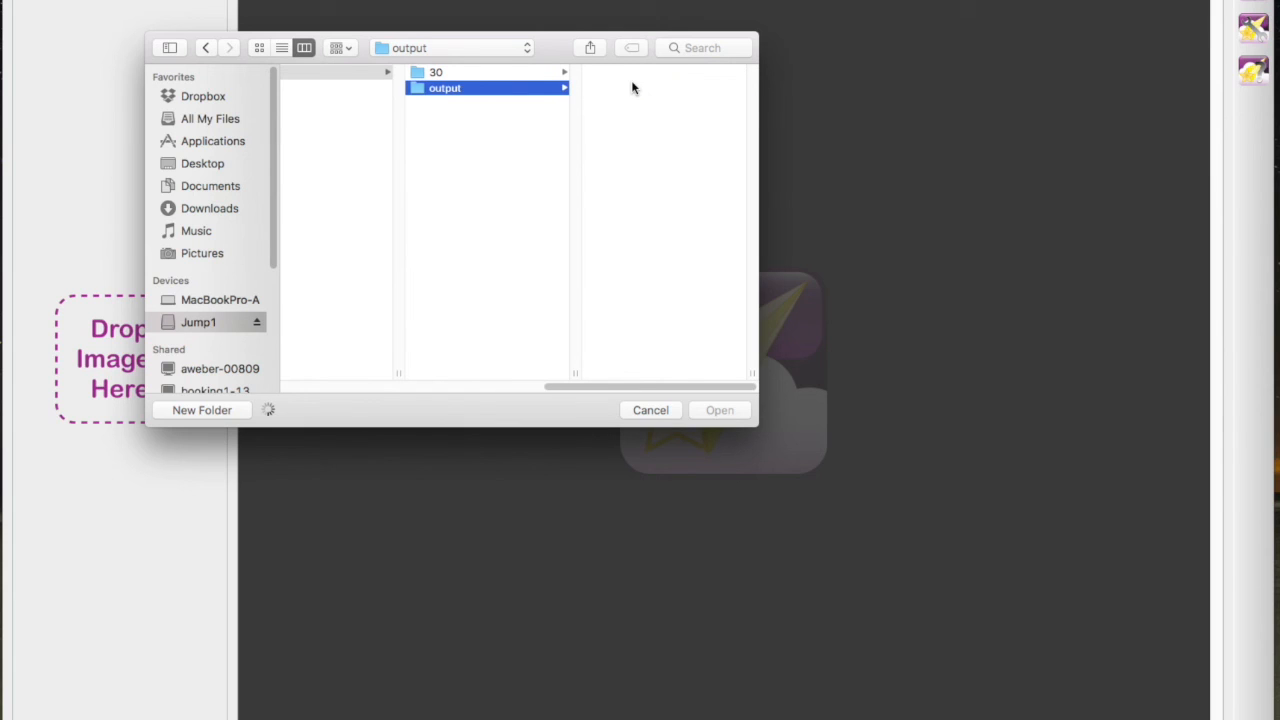
pyautogui.click(626, 72)
pyautogui.click(626, 72)
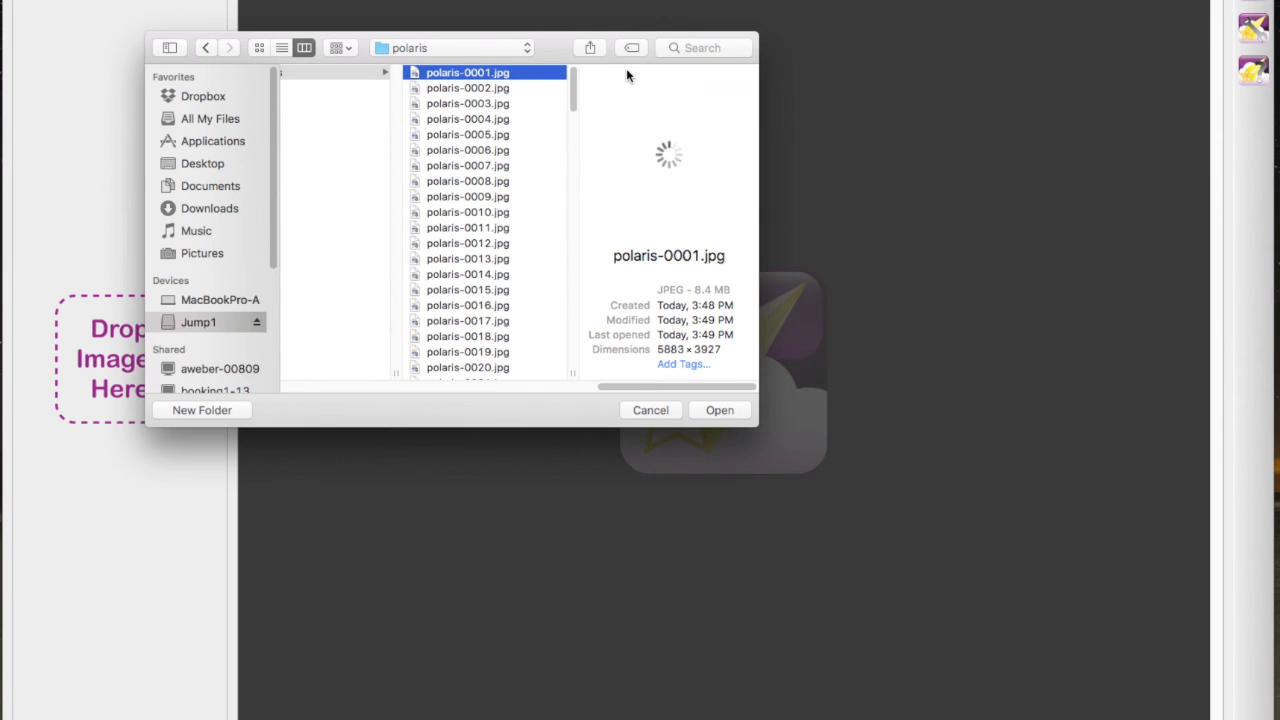
pyautogui.moveTo(573, 90); pyautogui.dragTo(572, 386)
pyautogui.keyDown('shift'); pyautogui.click(477, 372); pyautogui.keyUp('shift')
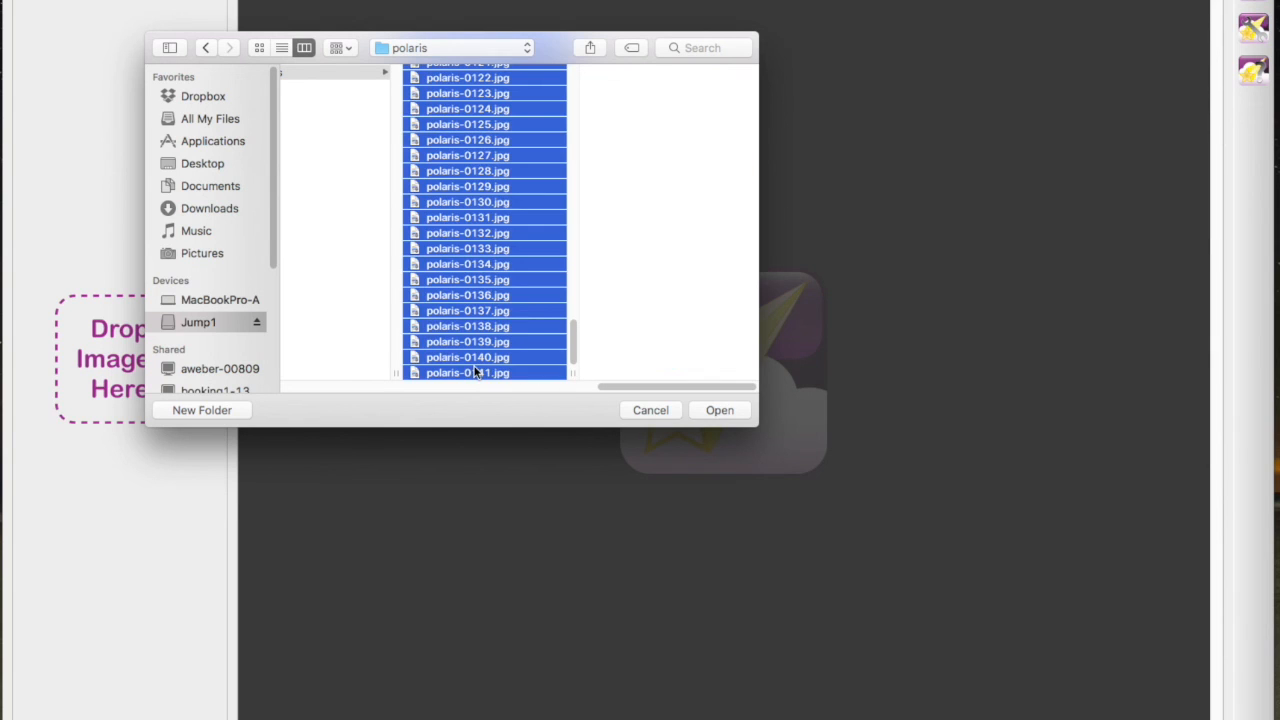
pyautogui.click(717, 410)
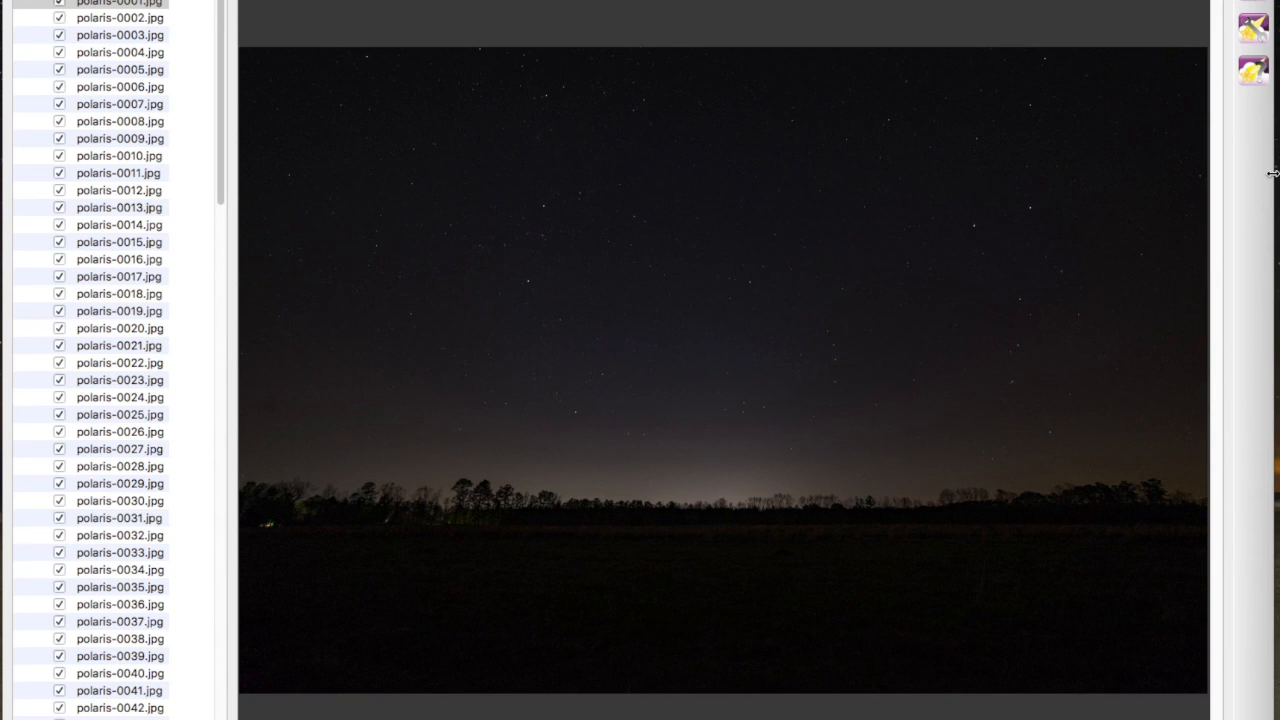
# Review the blending, image and general preferences with Lighten as the blending mode, and close the preferences.
pyautogui.click(1251, 34)
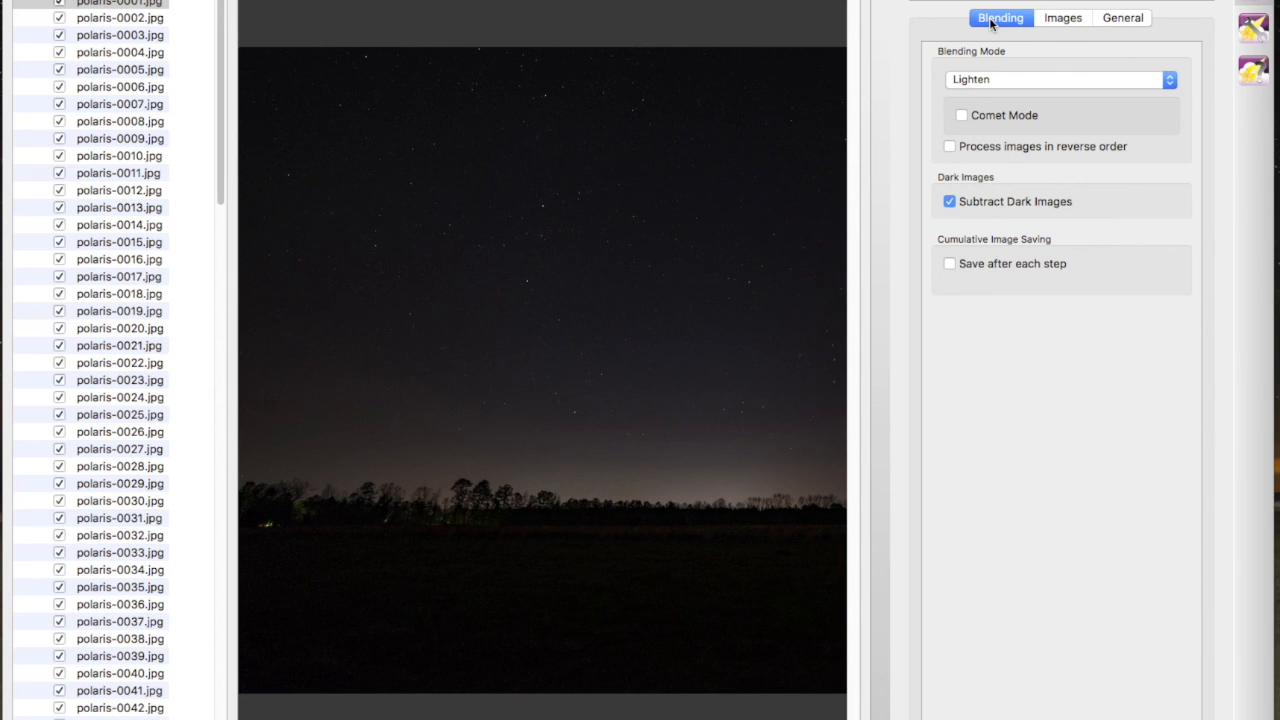
pyautogui.click(1003, 75)
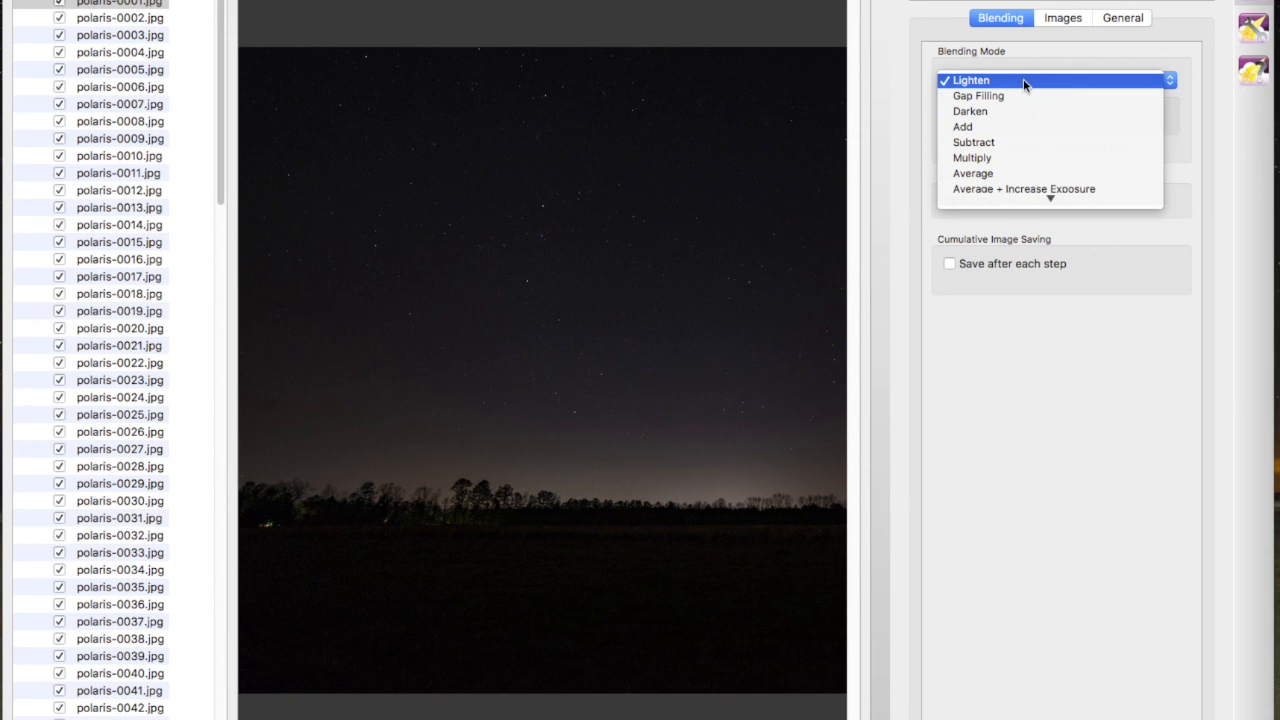
pyautogui.click(1023, 79)
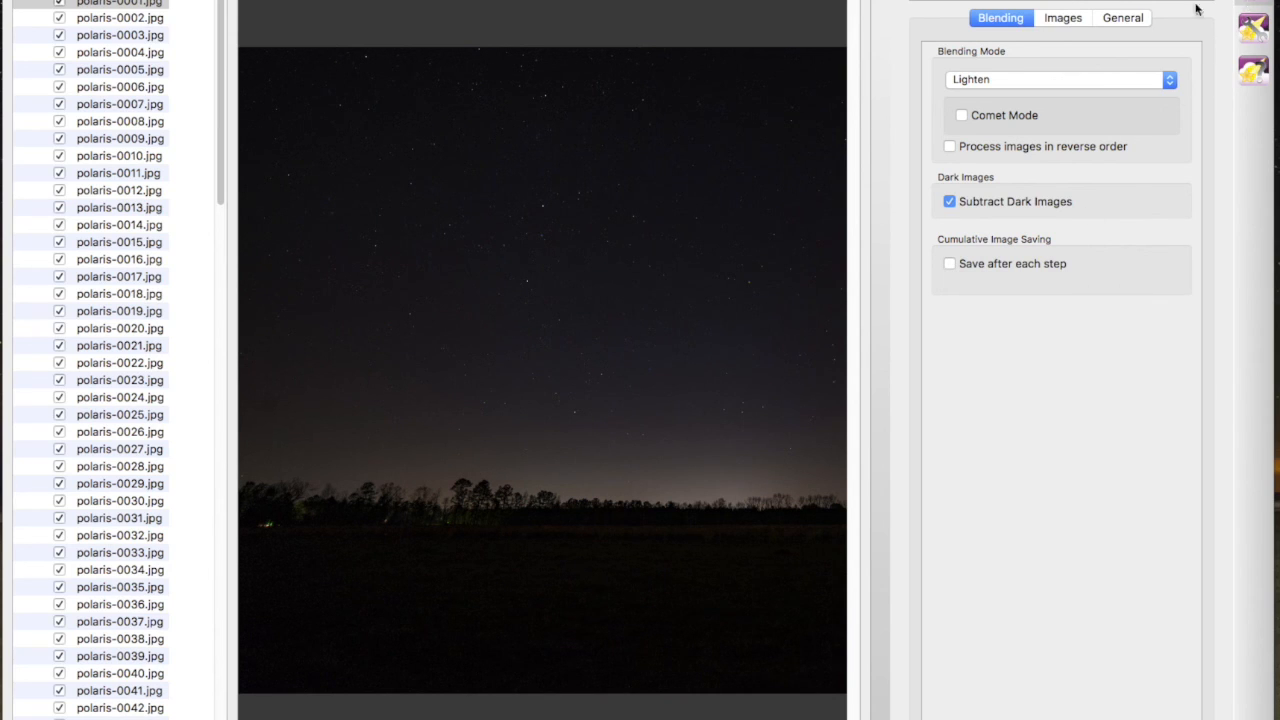
pyautogui.click(1089, 25)
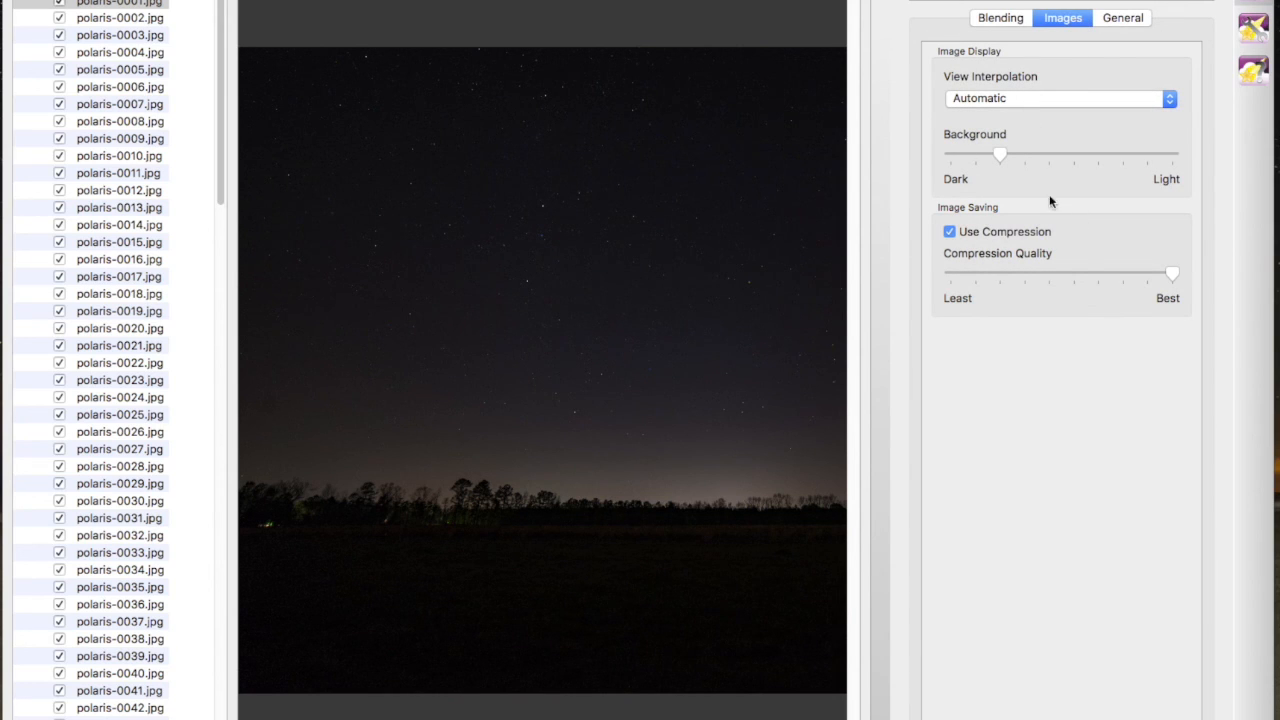
pyautogui.click(1123, 21)
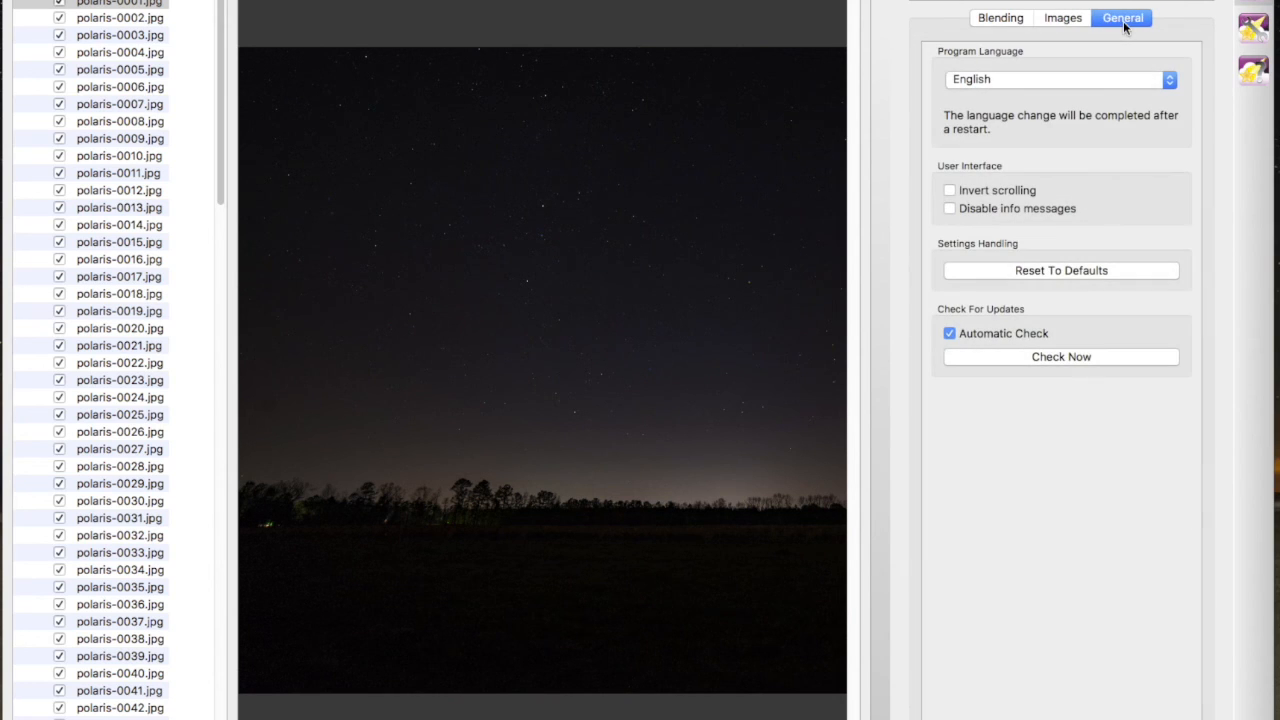
pyautogui.click(988, 20)
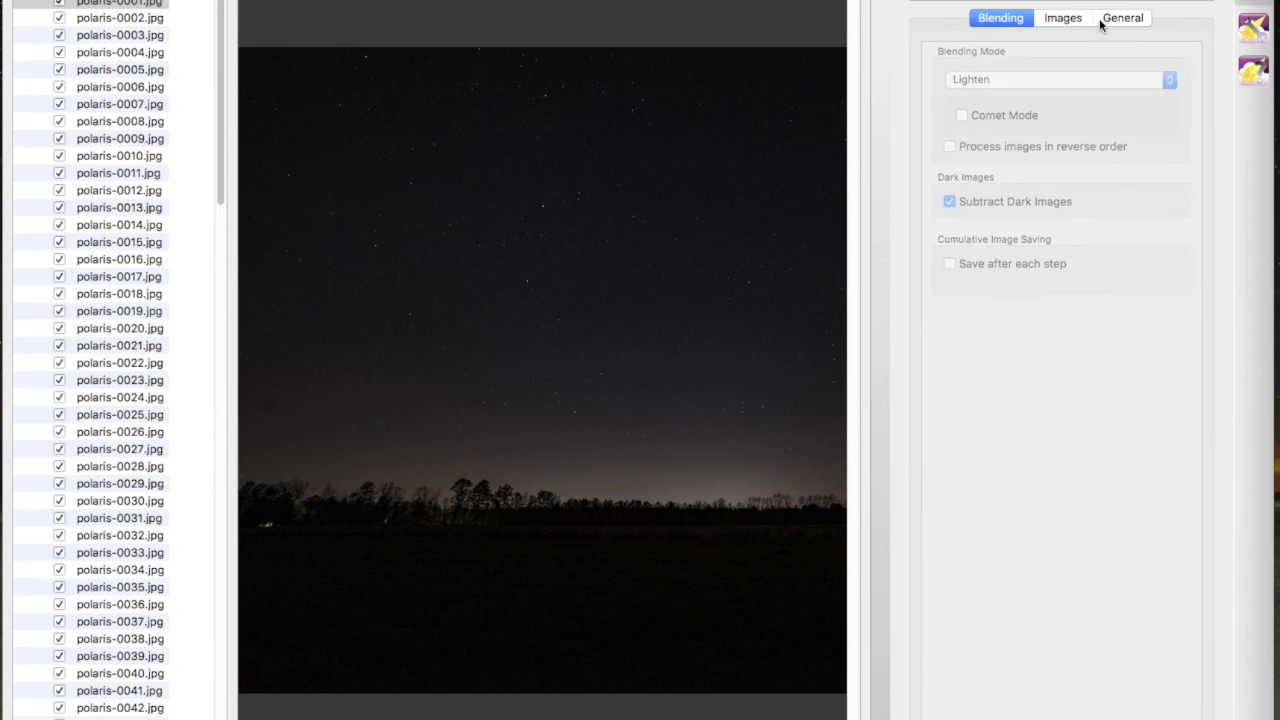
pyautogui.click(1248, 24)
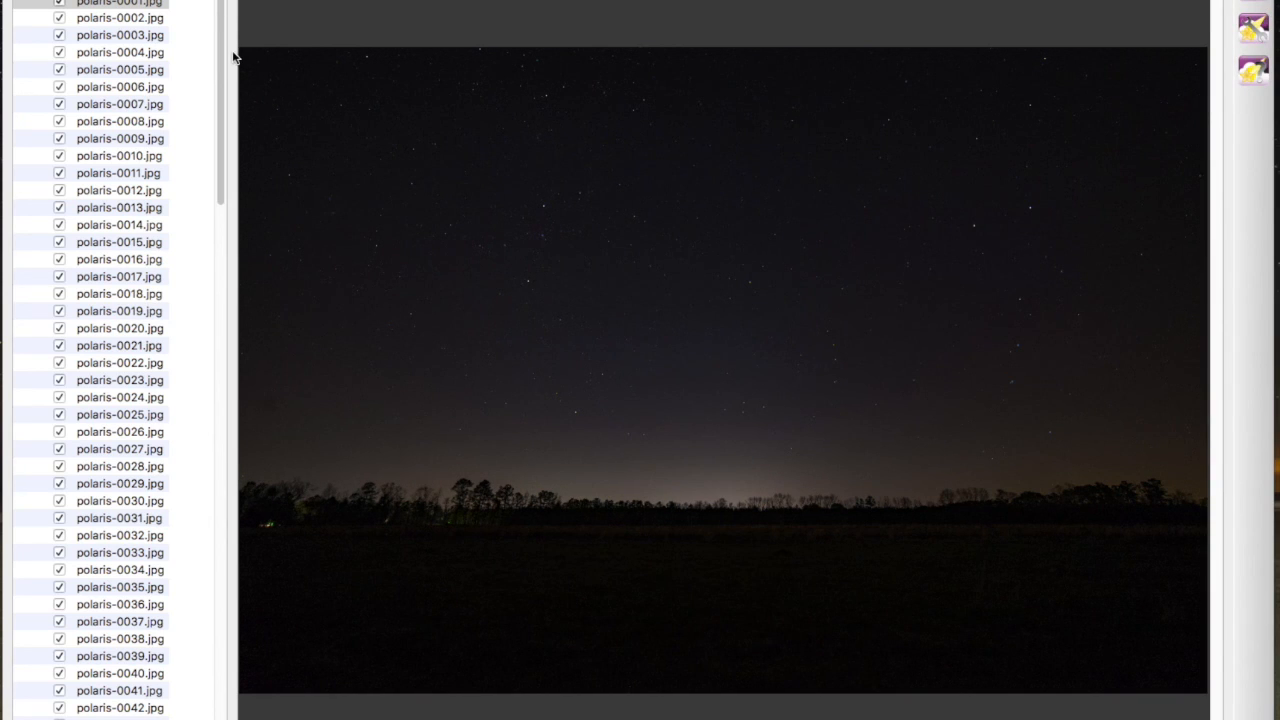
pyautogui.press('Down')
pyautogui.press('Down')
pyautogui.press('Down')
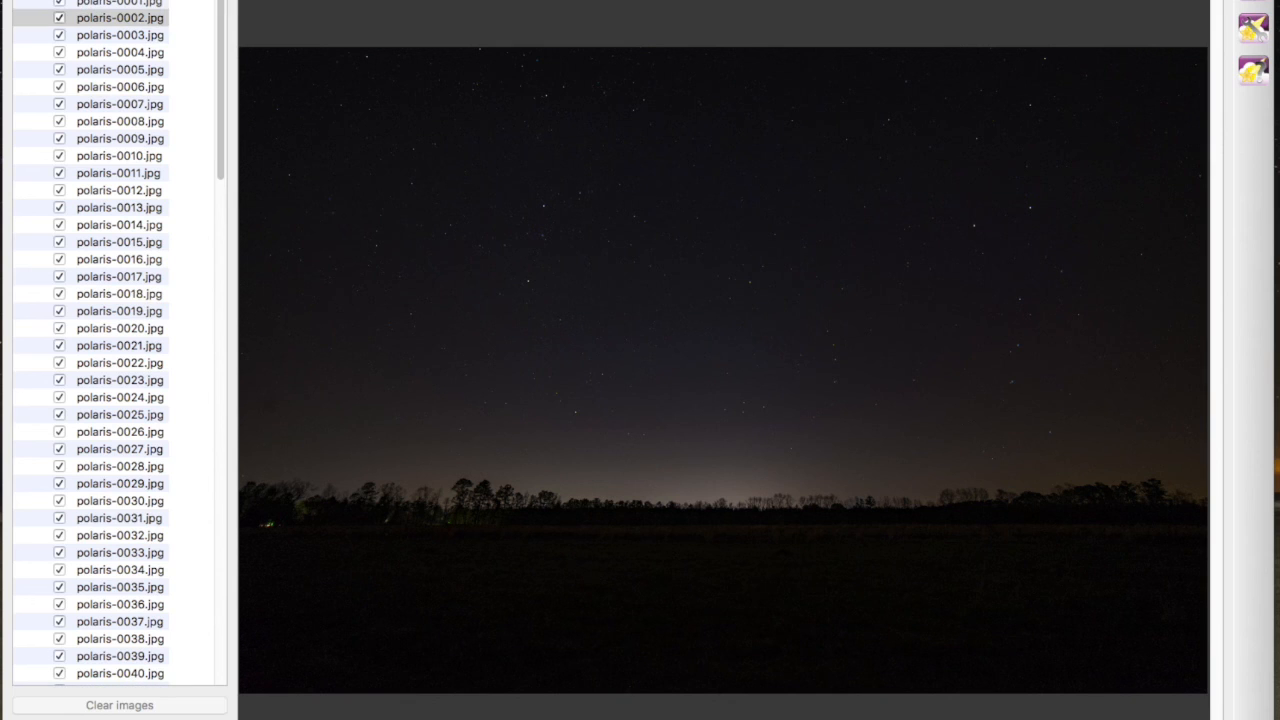
pyautogui.press('Down')
pyautogui.press('Down')
pyautogui.press('Down')
pyautogui.press('Down')
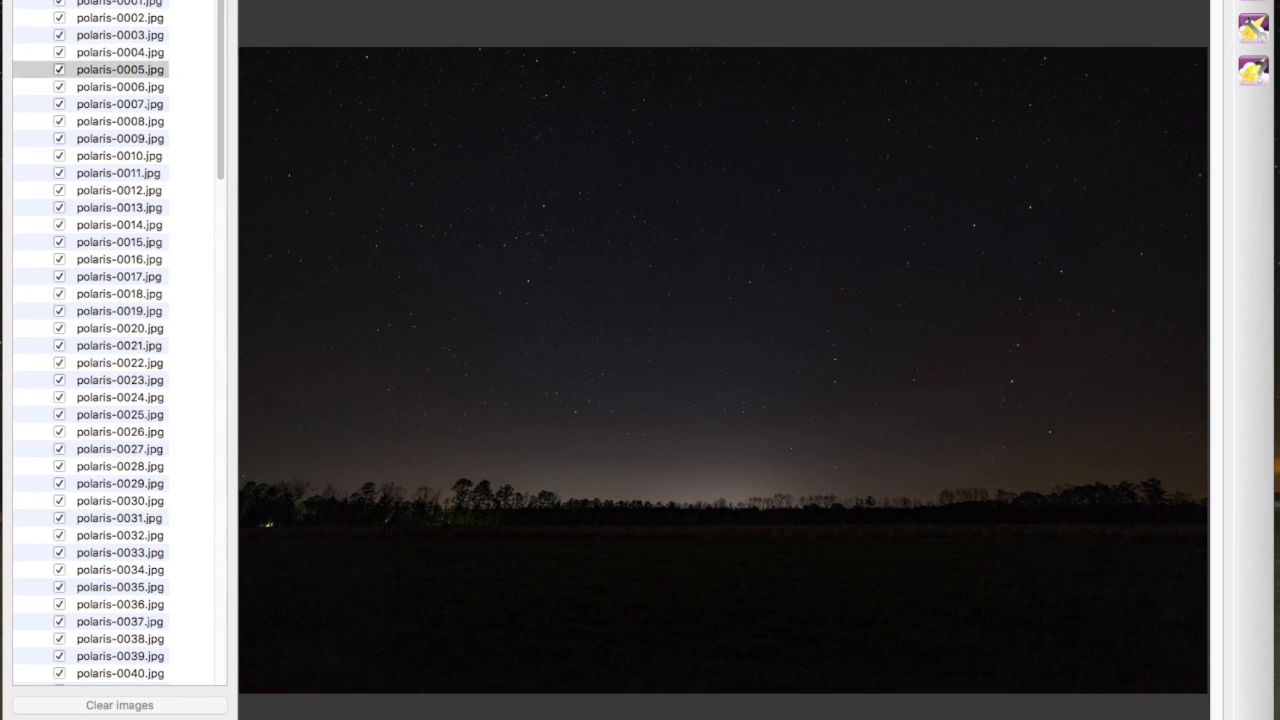
pyautogui.press('Down')
pyautogui.press('Down')
pyautogui.press('Down')
pyautogui.press('Down')
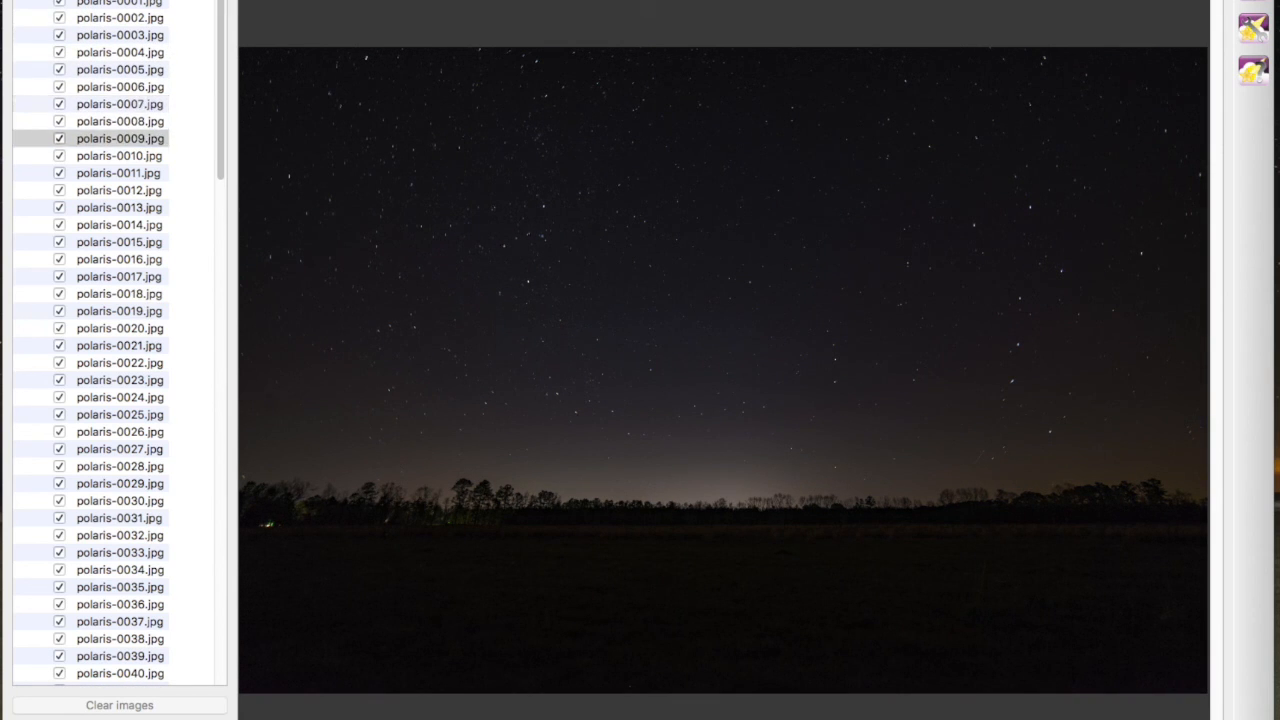
pyautogui.press('Down')
pyautogui.press('Down')
pyautogui.press('Down')
pyautogui.press('Down')
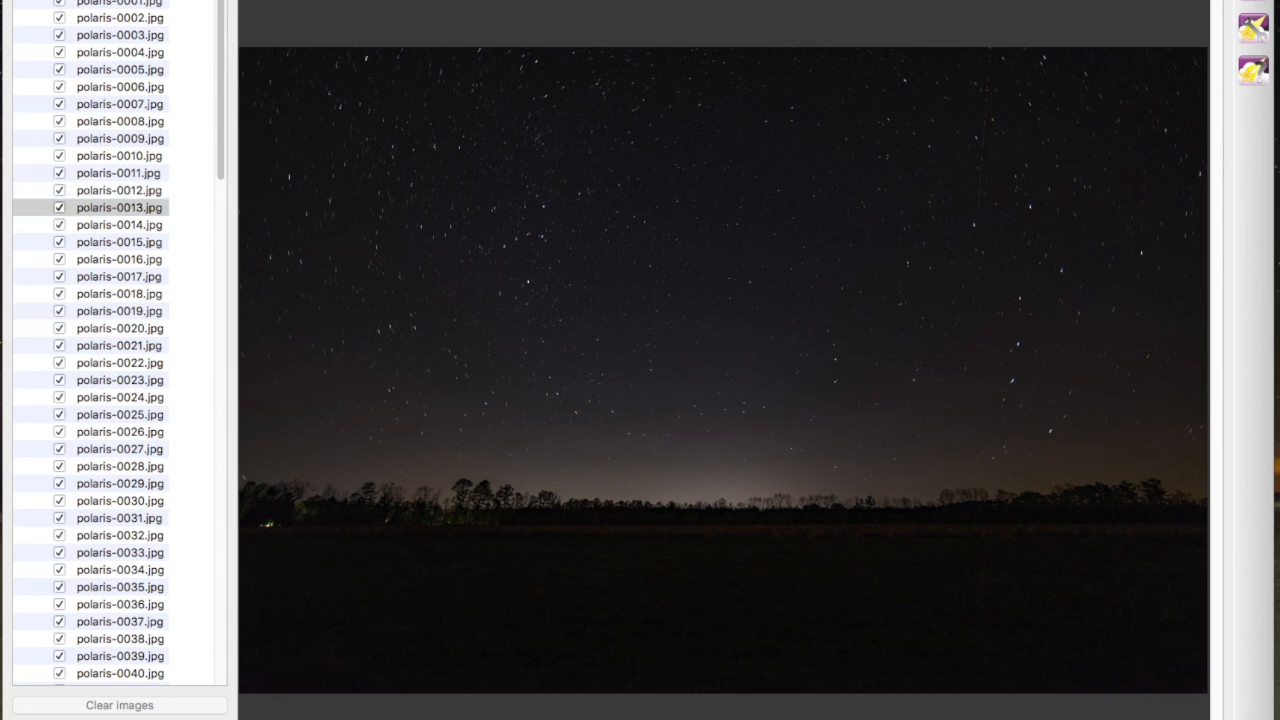
pyautogui.press('Down')
pyautogui.press('Down')
pyautogui.press('Down')
pyautogui.press('Down')
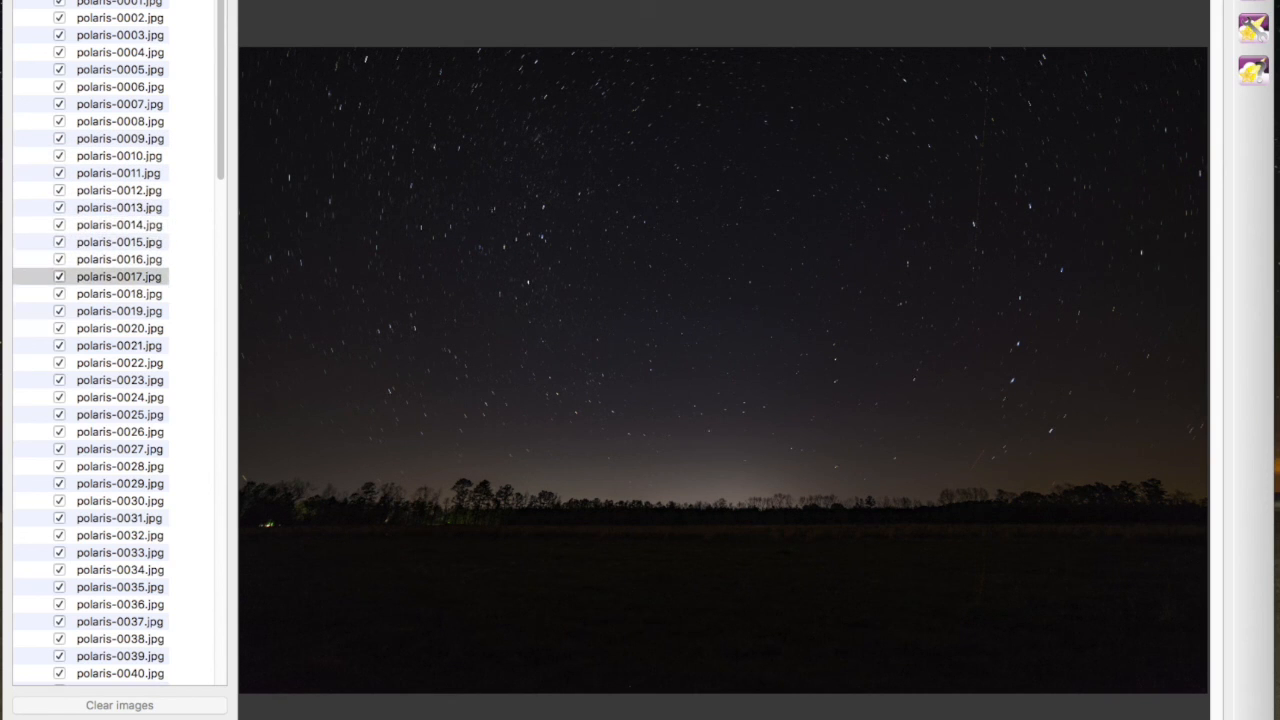
pyautogui.press('Down')
pyautogui.press('Down')
pyautogui.press('Down')
pyautogui.press('Down')
pyautogui.press('Down')
pyautogui.press('Down')
pyautogui.press('Down')
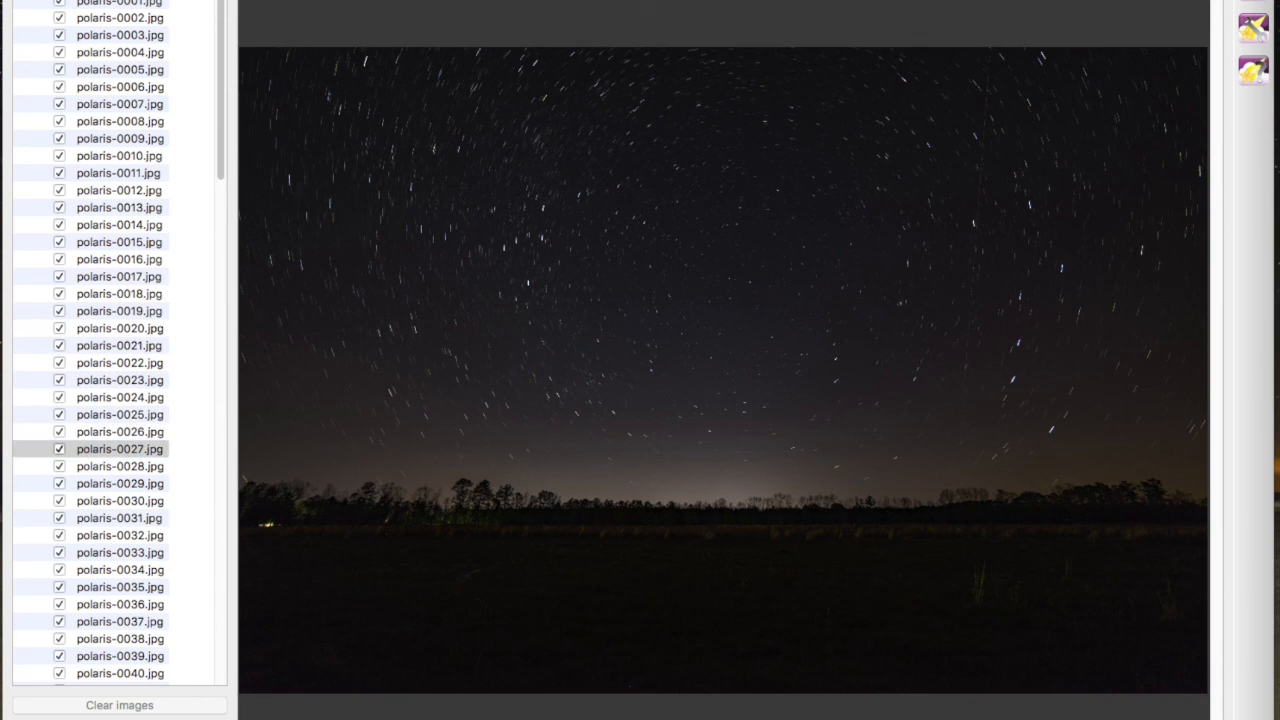
pyautogui.press('Down')
pyautogui.press('Down')
pyautogui.press('Down')
pyautogui.press('Down')
pyautogui.press('Down')
pyautogui.press('Down')
pyautogui.press('Down')
pyautogui.press('Down')
pyautogui.press('Down')
pyautogui.press('Down')
pyautogui.press('Down')
pyautogui.press('Down')
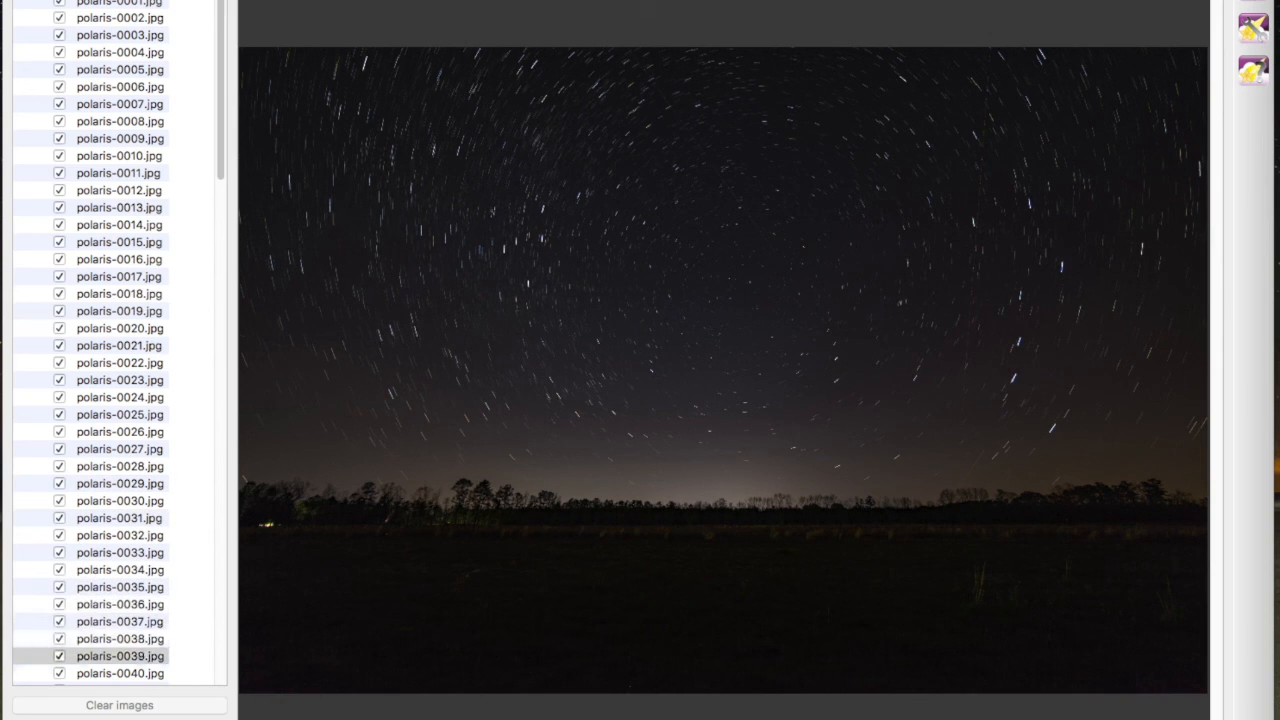
pyautogui.press('Down')
pyautogui.press('Down')
pyautogui.press('Down')
pyautogui.press('Down')
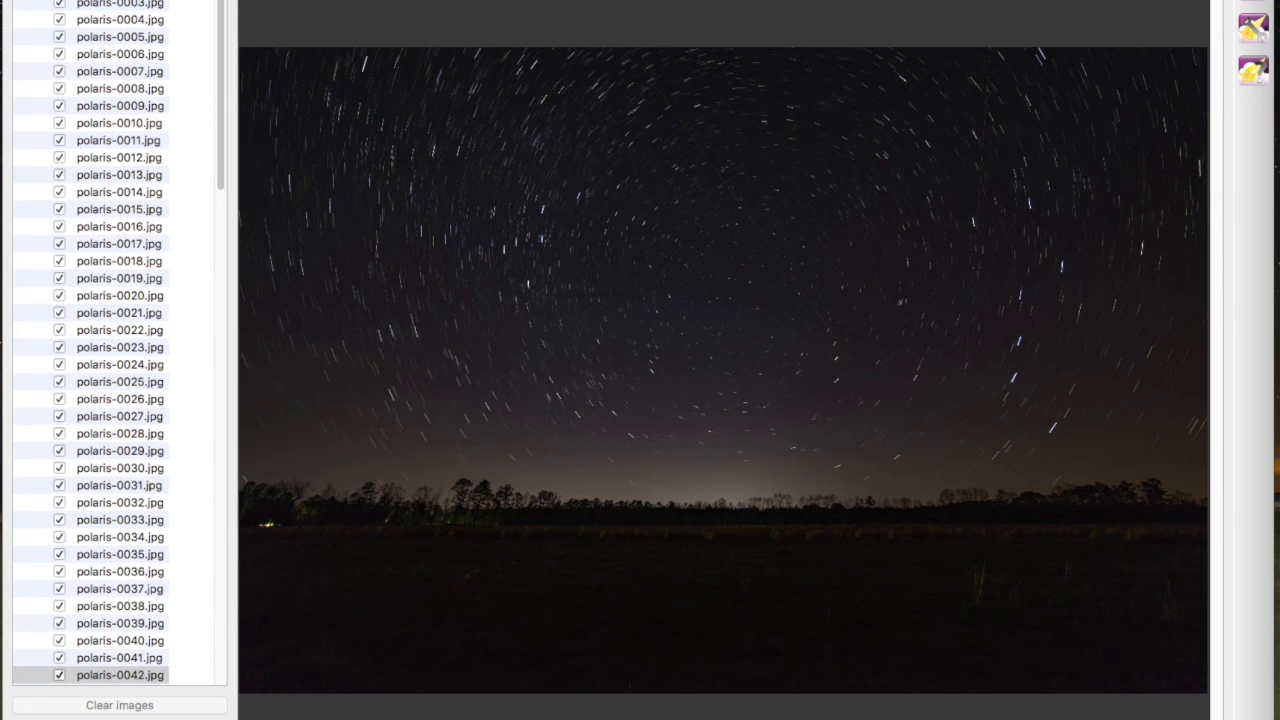
pyautogui.press('Down')
pyautogui.press('Down')
pyautogui.press('Down')
pyautogui.press('Down')
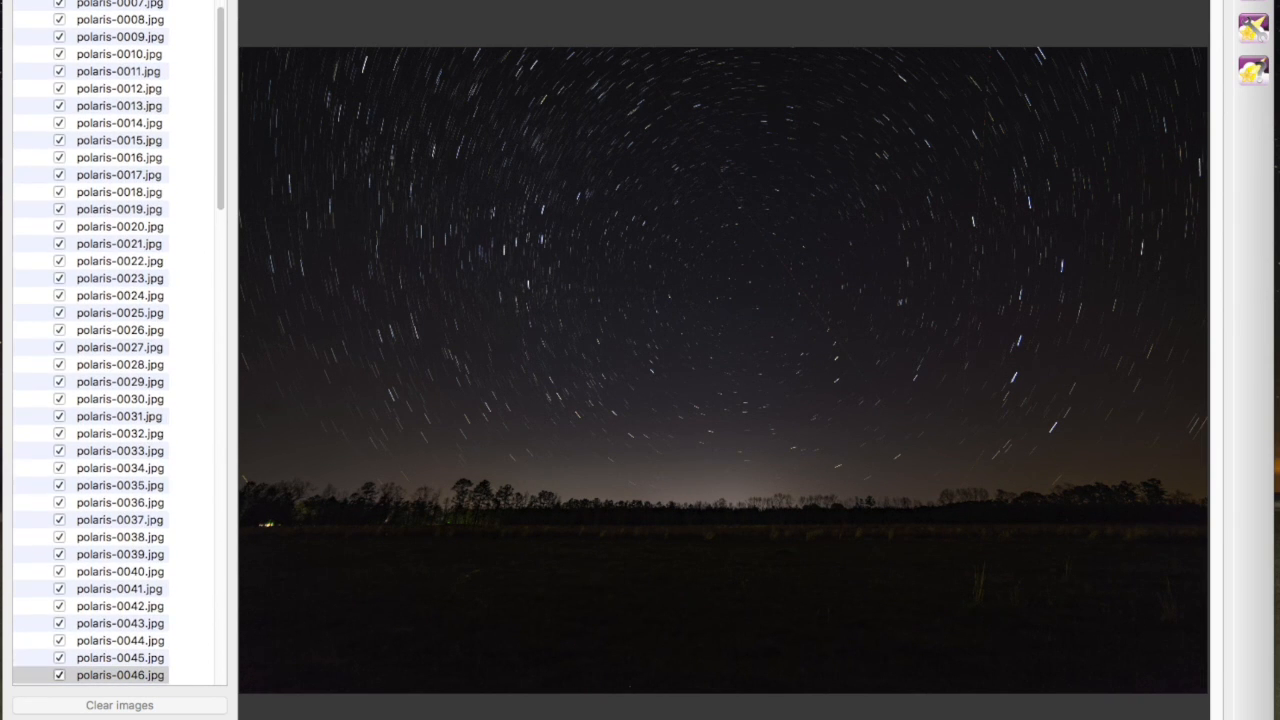
pyautogui.press('Down')
pyautogui.press('Down')
pyautogui.press('Down')
pyautogui.press('Down')
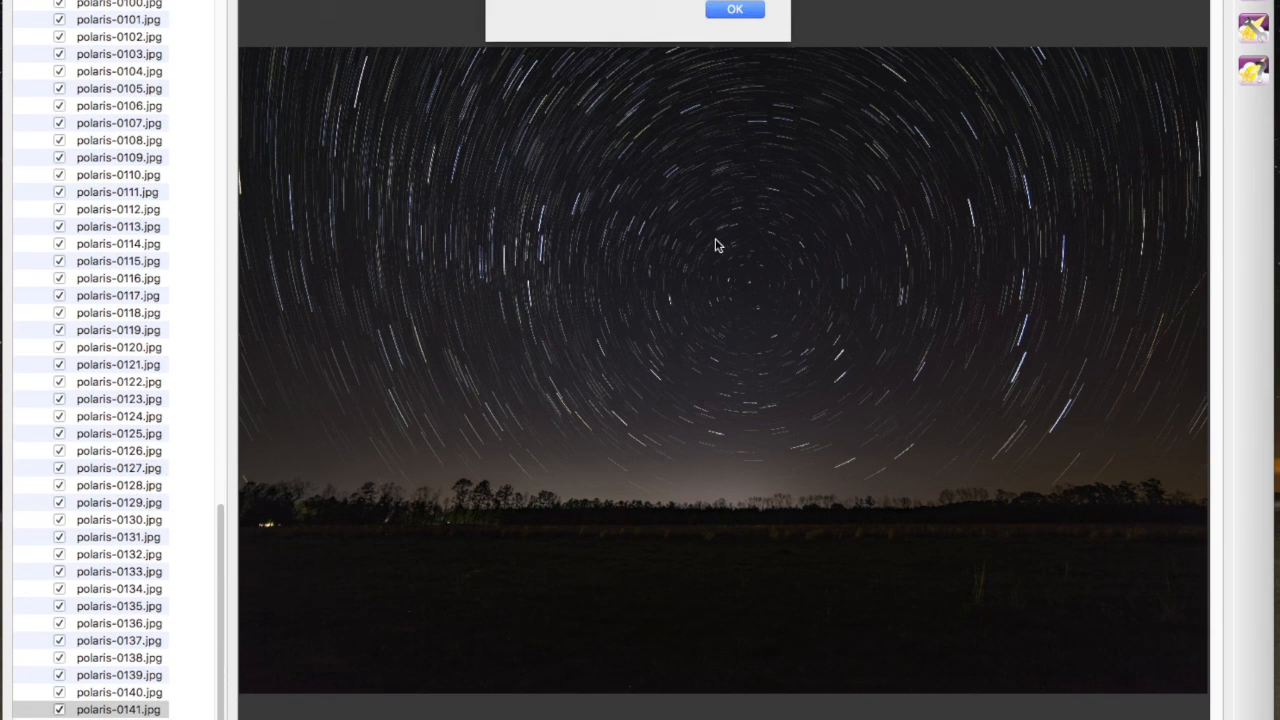
# Dismiss the completion message and save the blended star-trail image under the suggested file name in the output folder.
pyautogui.click(735, 10)
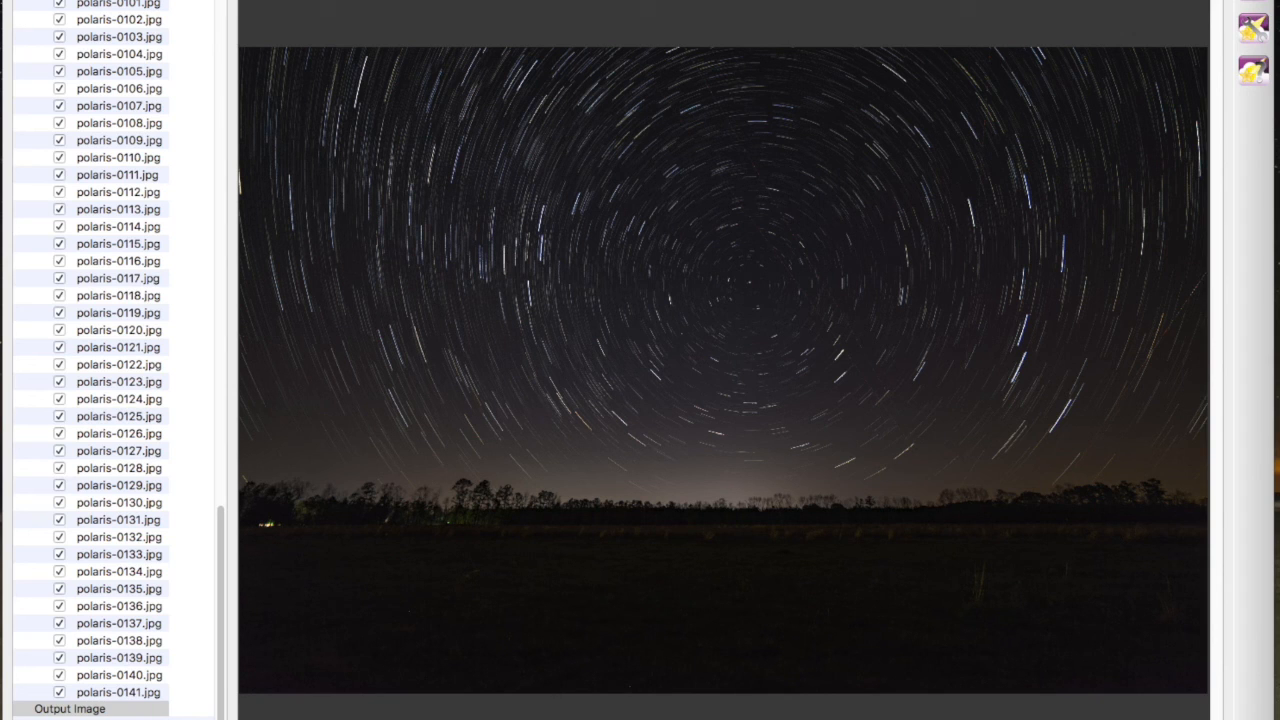
pyautogui.press('super+s')
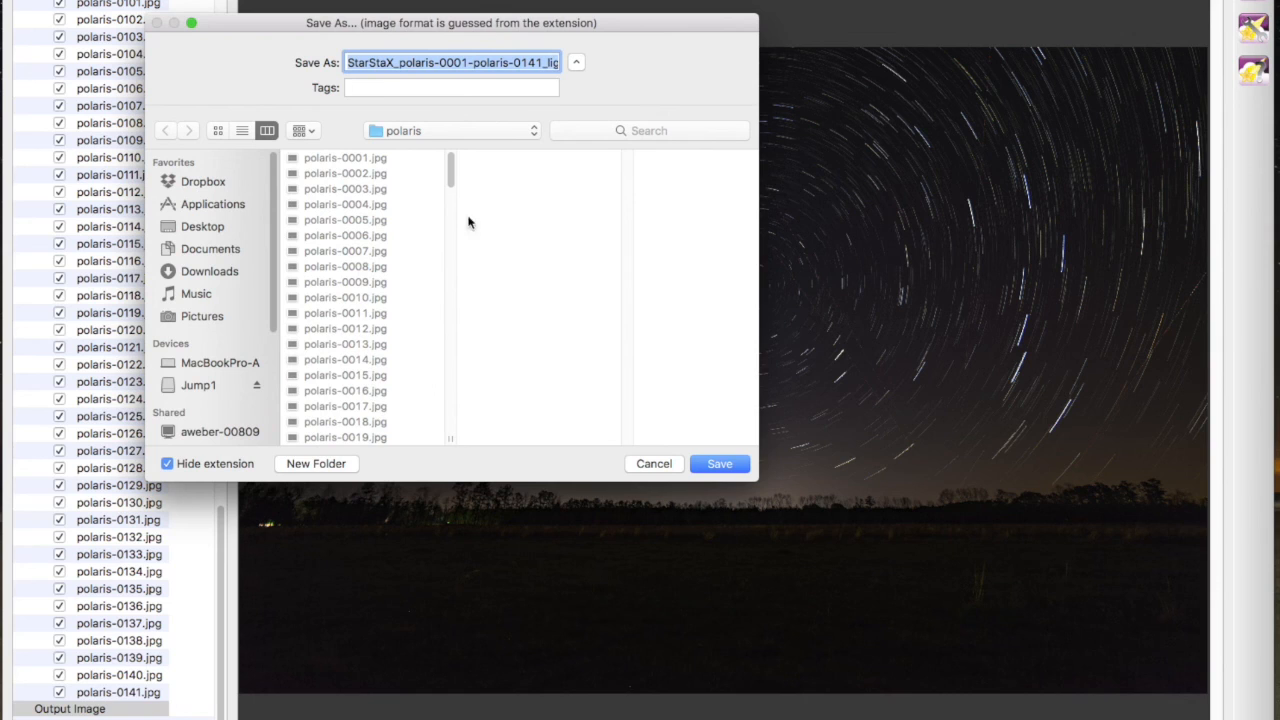
pyautogui.click(439, 131)
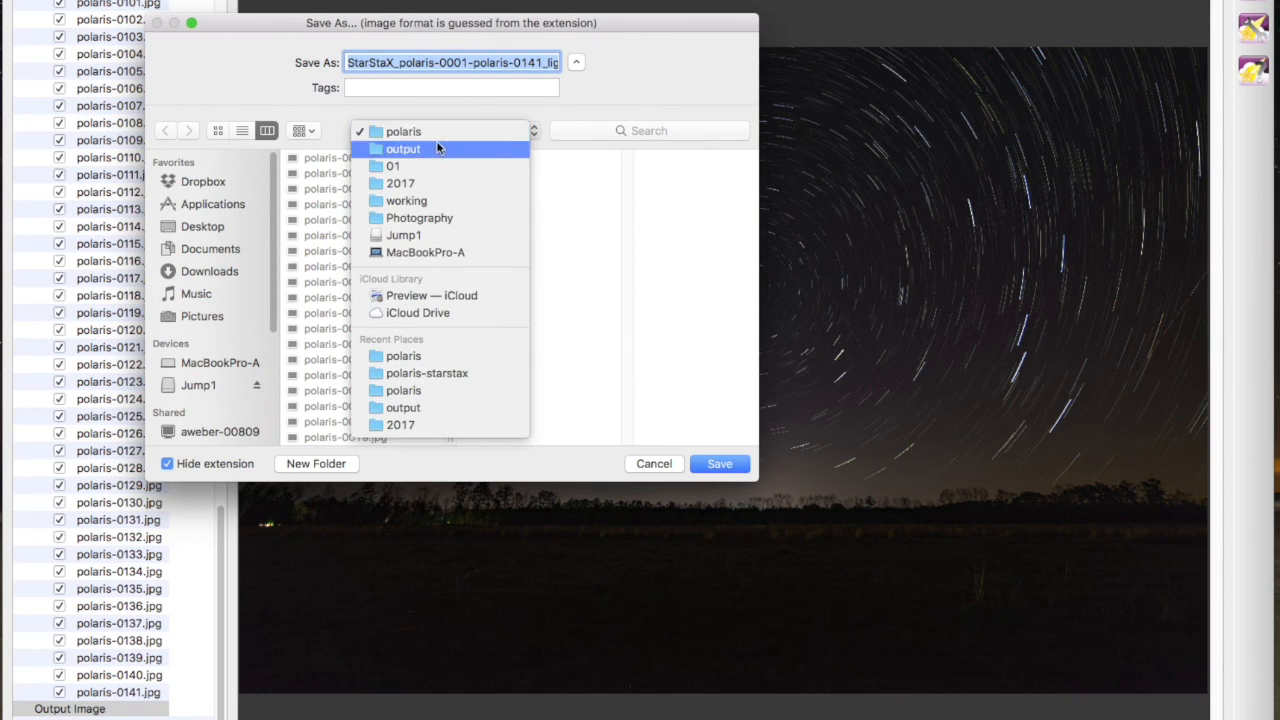
pyautogui.click(436, 149)
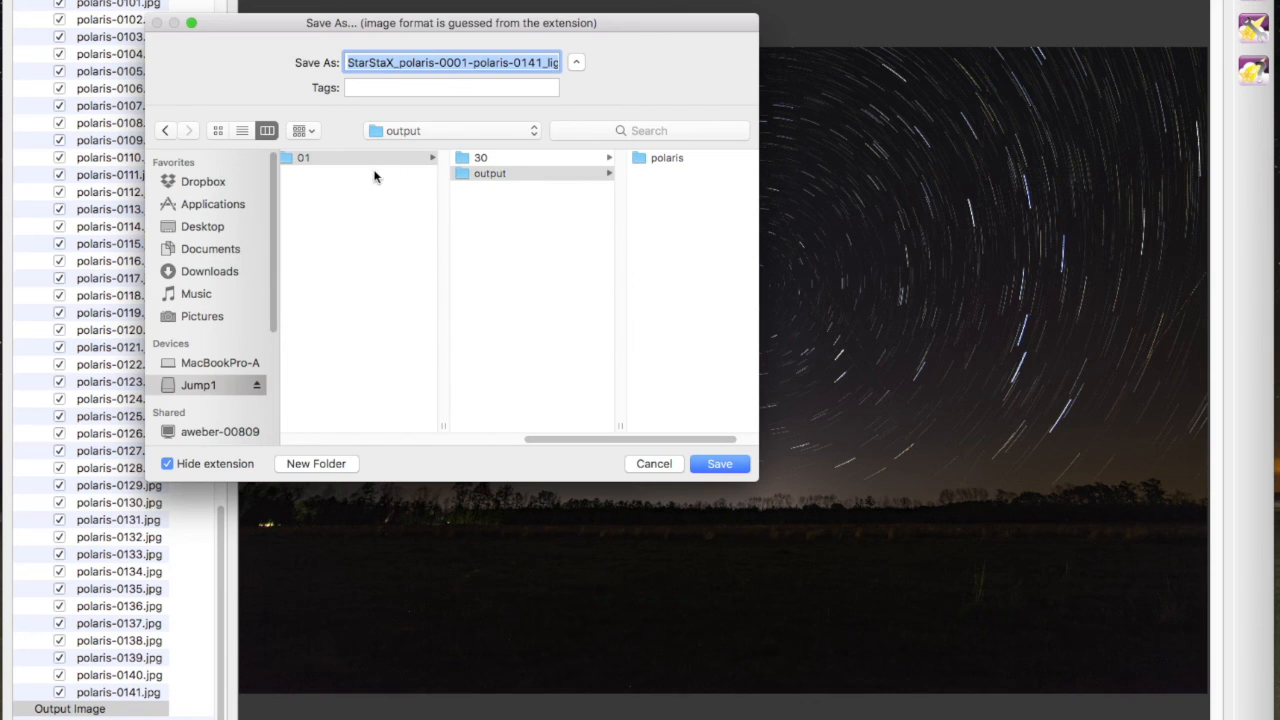
pyautogui.click(498, 177)
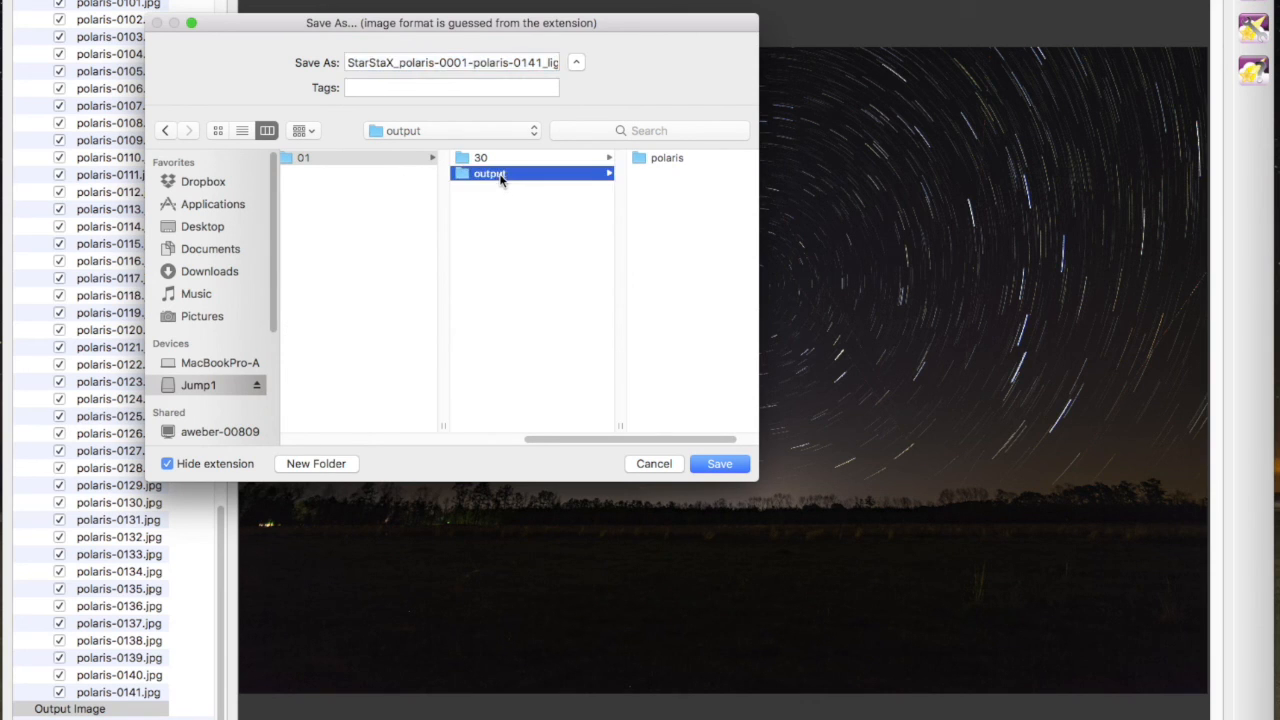
pyautogui.click(730, 466)
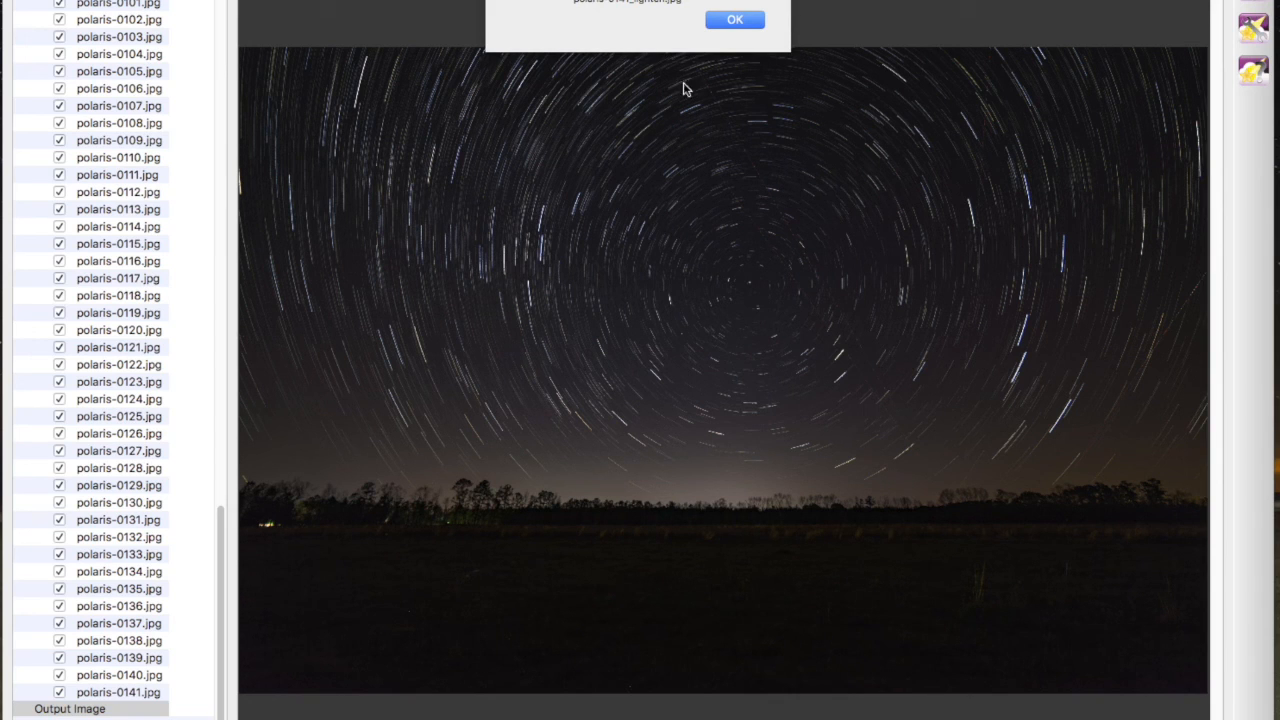
pyautogui.click(733, 4)
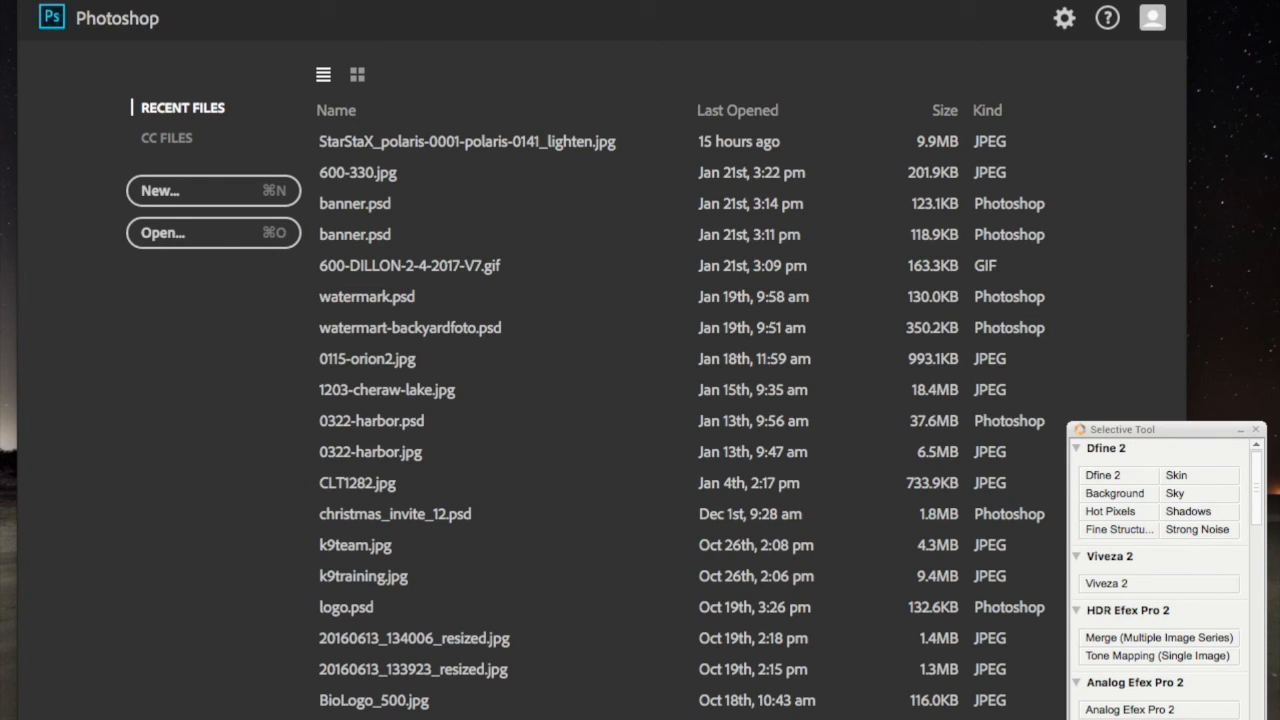
# Switch to Photoshop, open StarStaX_polaris-0001-polaris-0141_lighten.jpg from the recent files, and add a Curves adjustment layer.
pyautogui.click(466, 152)
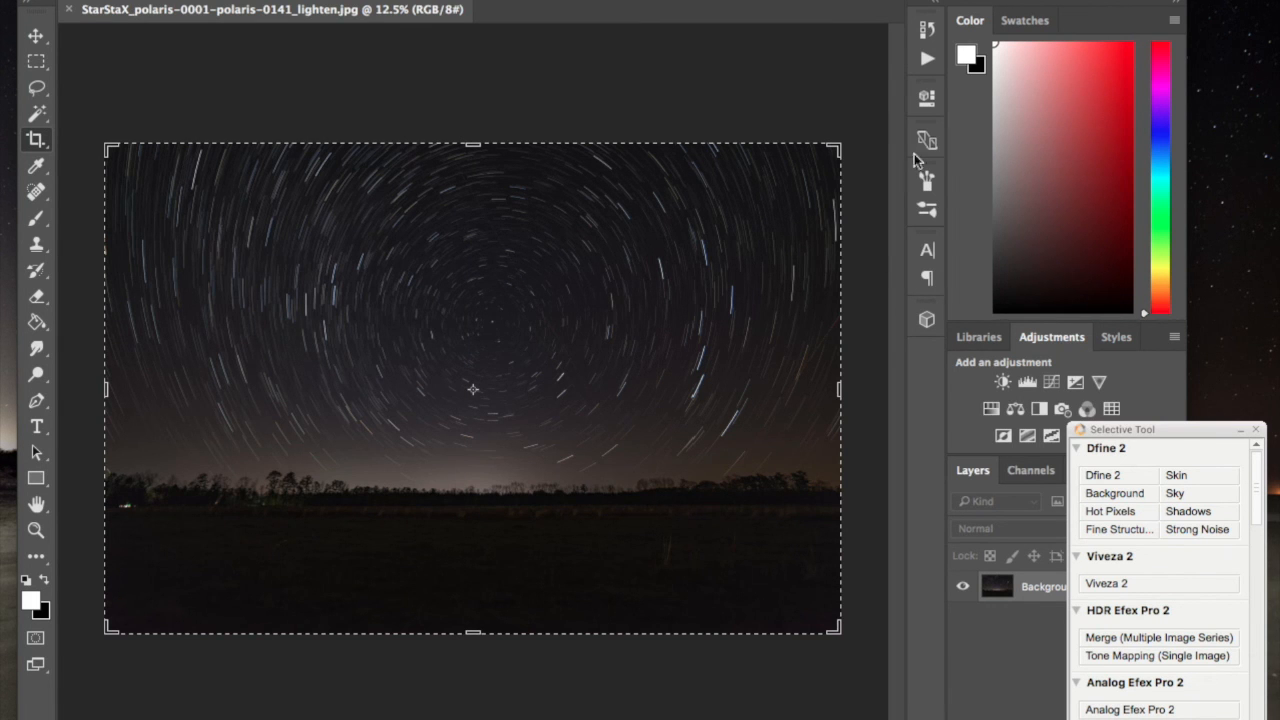
pyautogui.click(1052, 383)
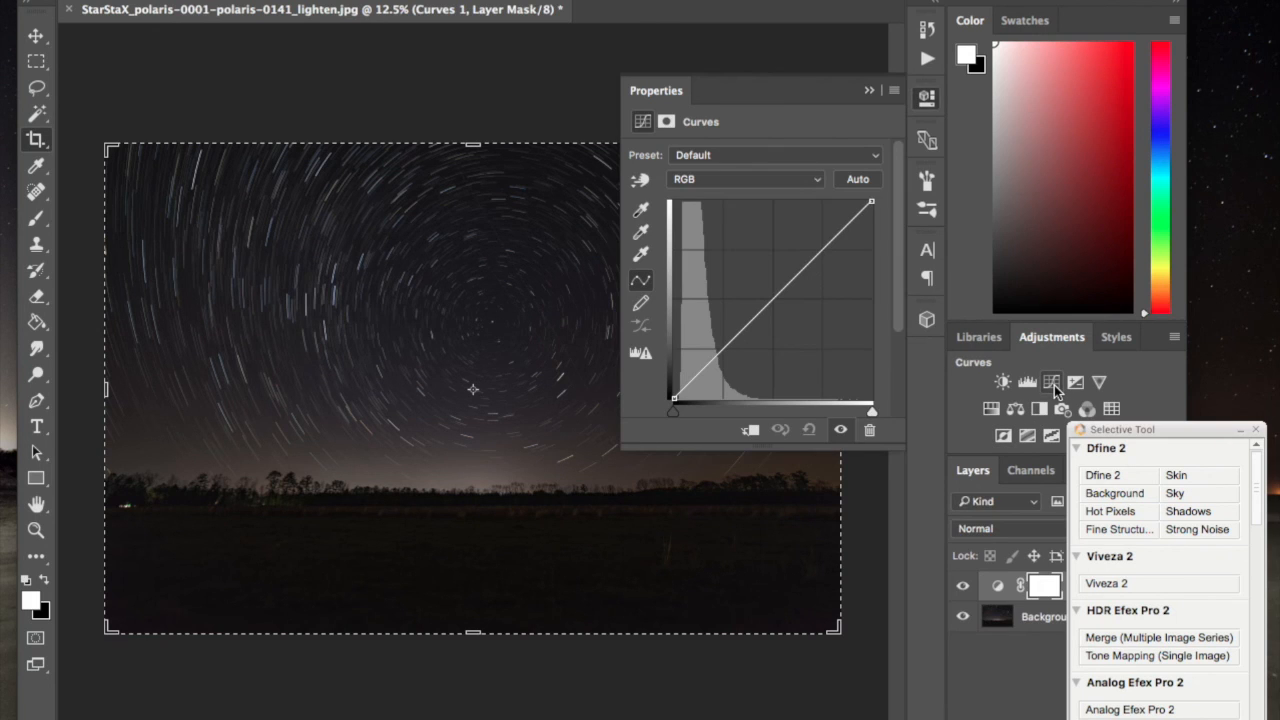
# Compare the auto color correction algorithms for the Curves layer, apply Find Dark & Light Colors, and collapse the curve properties.
pyautogui.click(866, 180)
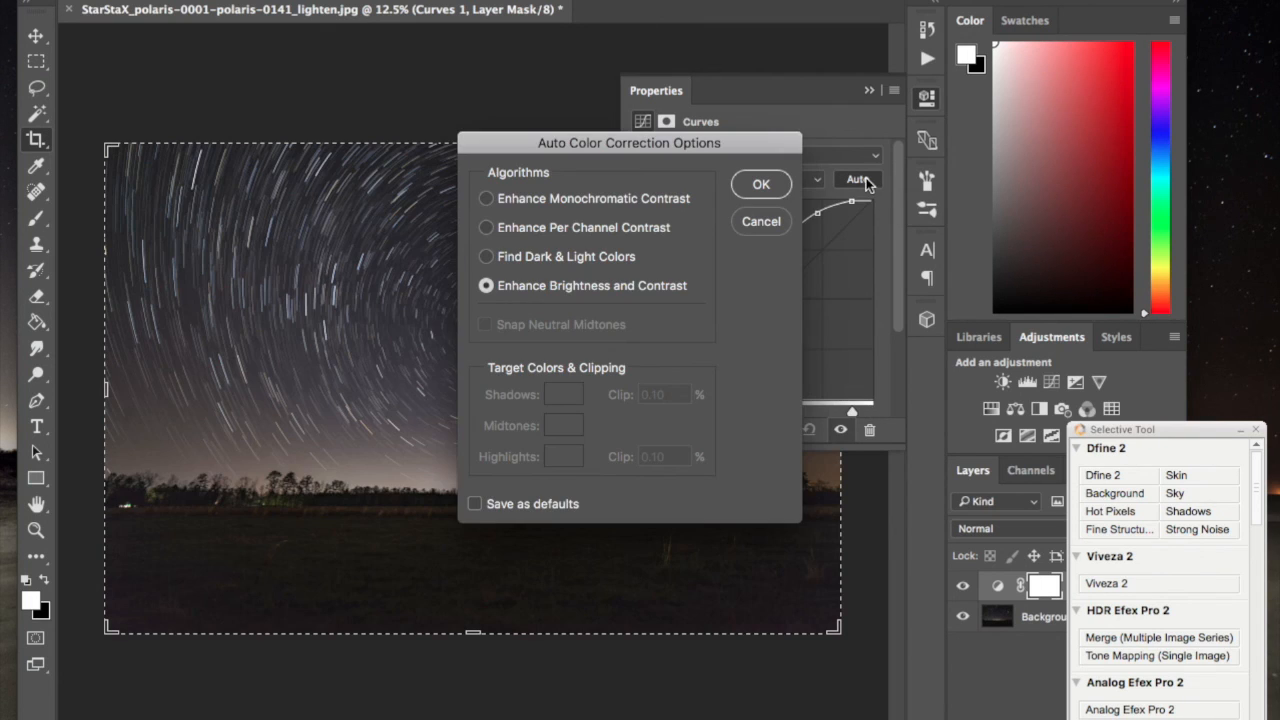
pyautogui.moveTo(569, 139); pyautogui.dragTo(1009, 102)
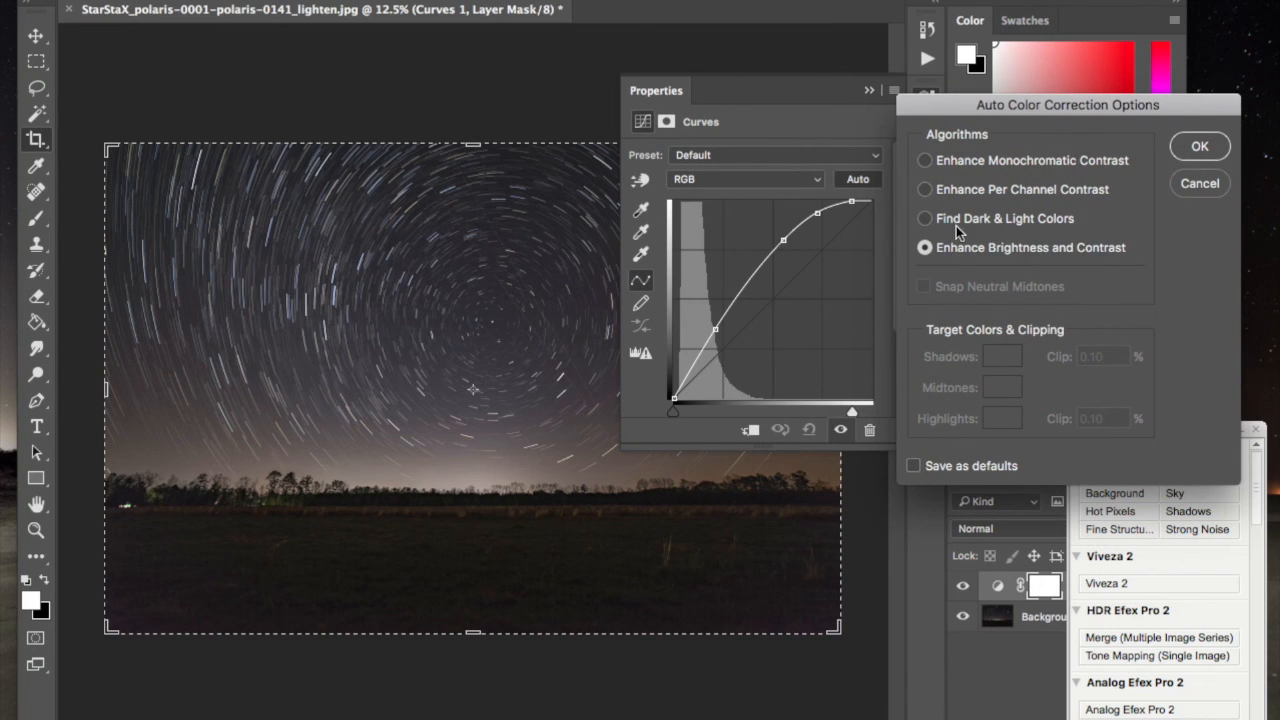
pyautogui.click(927, 220)
pyautogui.click(925, 190)
pyautogui.click(925, 161)
pyautogui.click(927, 190)
pyautogui.click(927, 219)
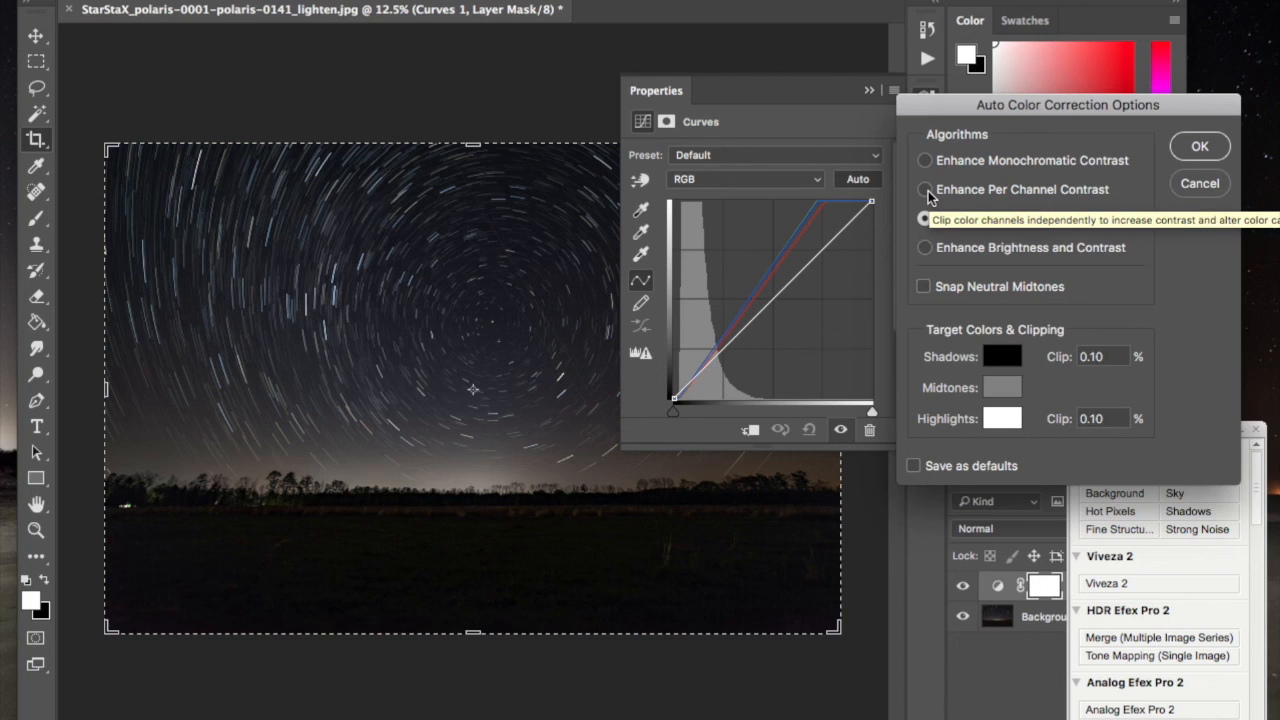
pyautogui.click(927, 190)
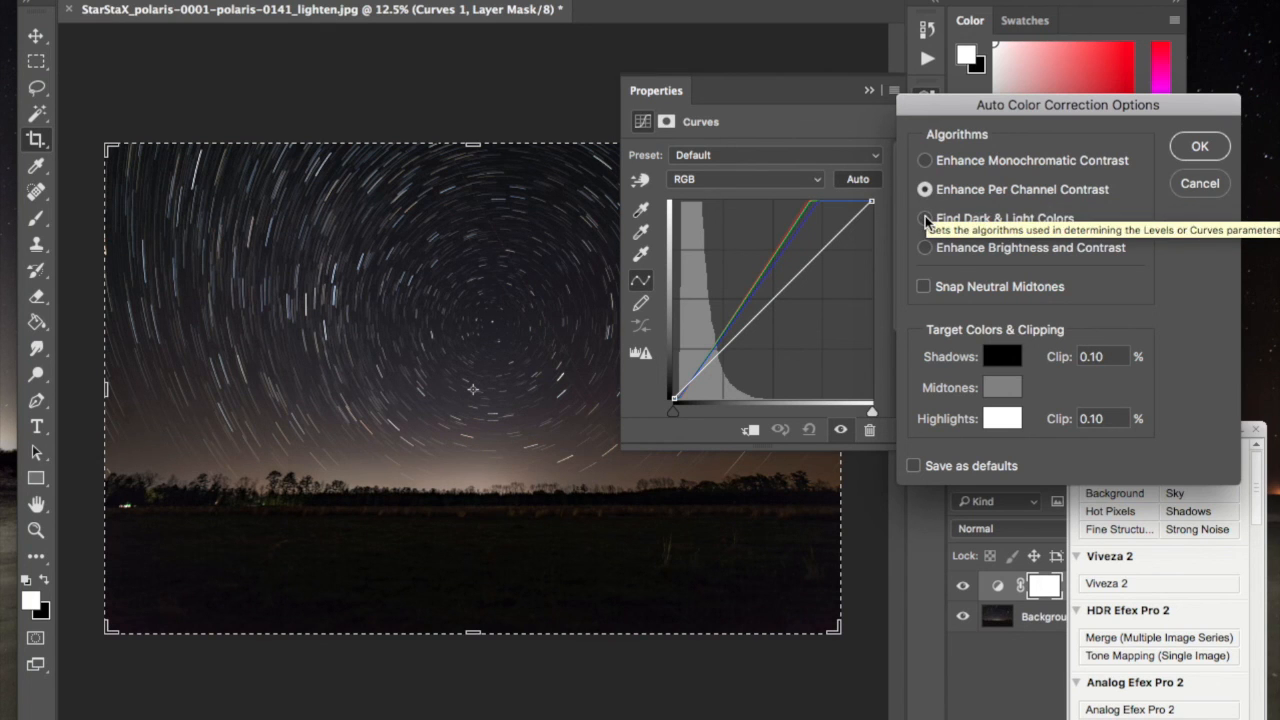
pyautogui.click(926, 219)
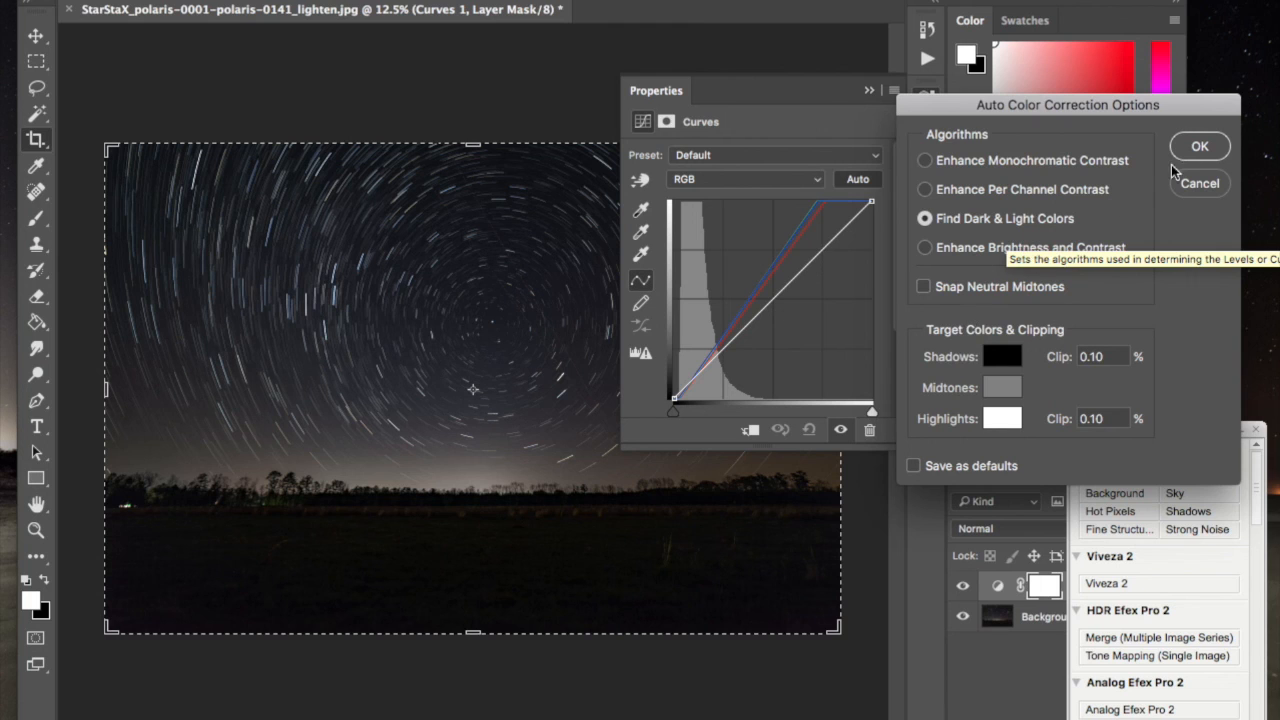
pyautogui.click(1200, 147)
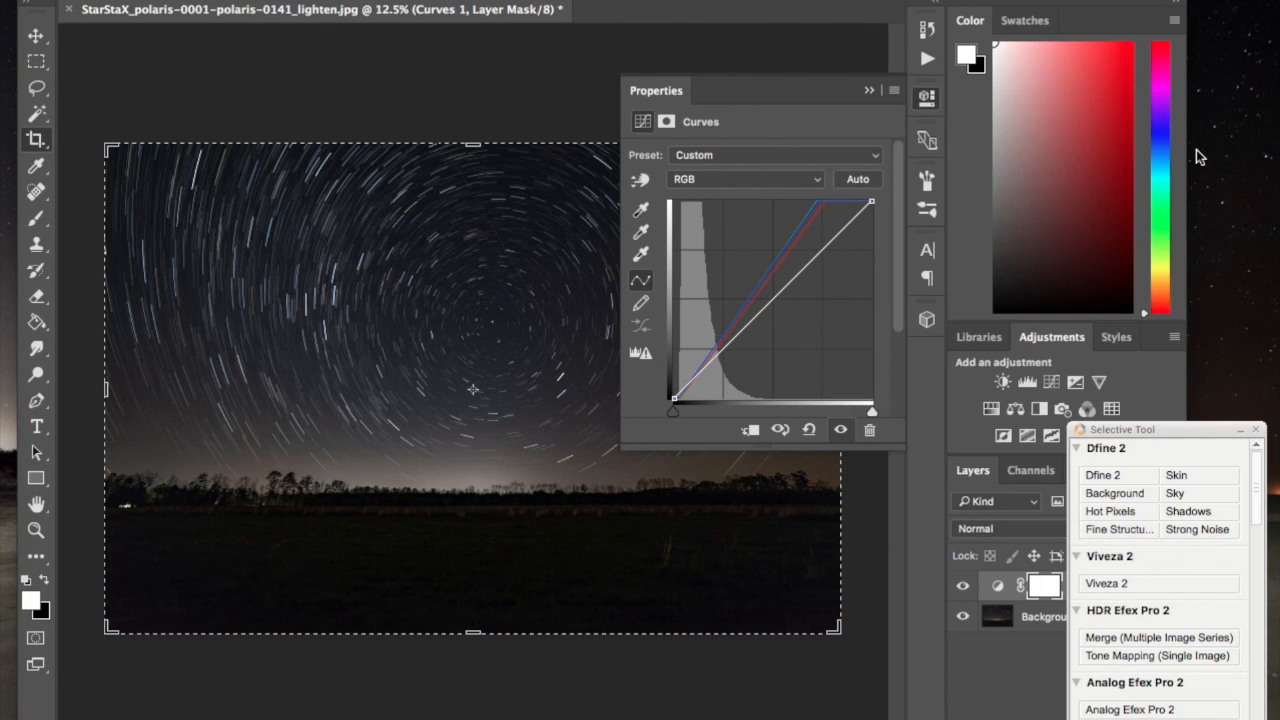
pyautogui.click(869, 90)
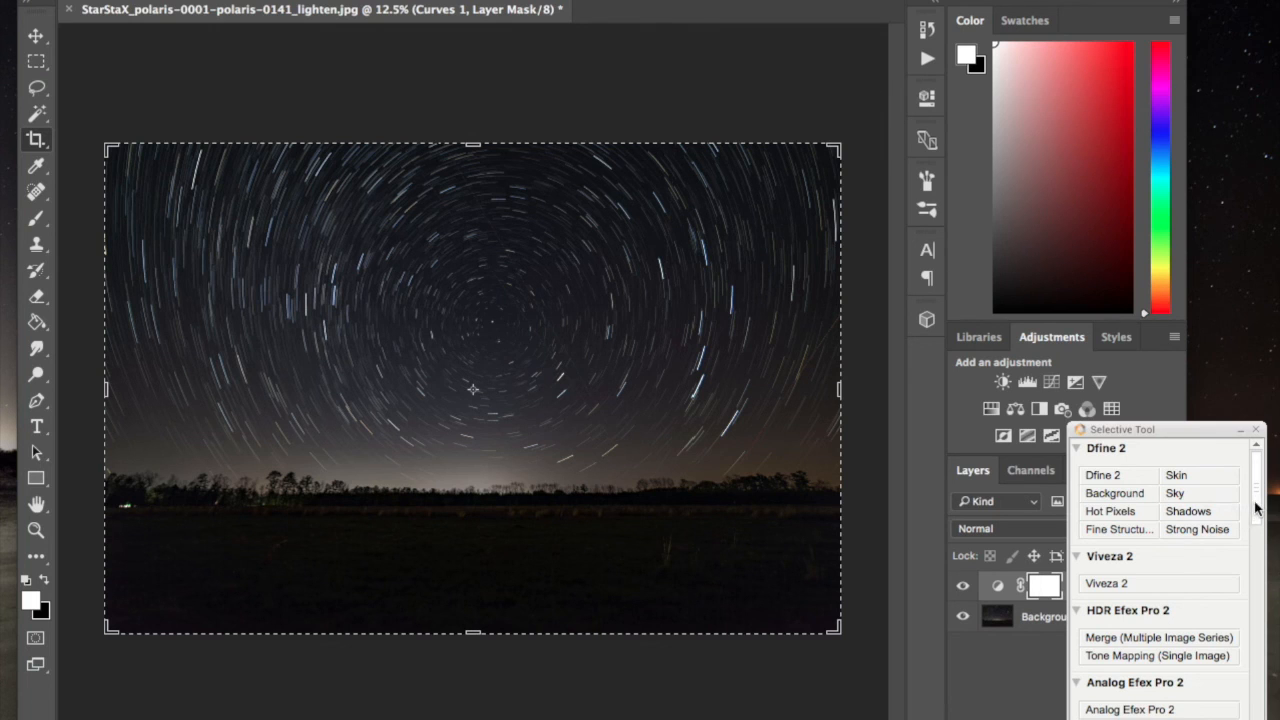
# Launch Color Efex Pro 4 on the image from the Selective Tool.
pyautogui.moveTo(1255, 512); pyautogui.dragTo(1256, 570)
pyautogui.scroll(-5, 1168, 600)
pyautogui.moveTo(1168, 600)
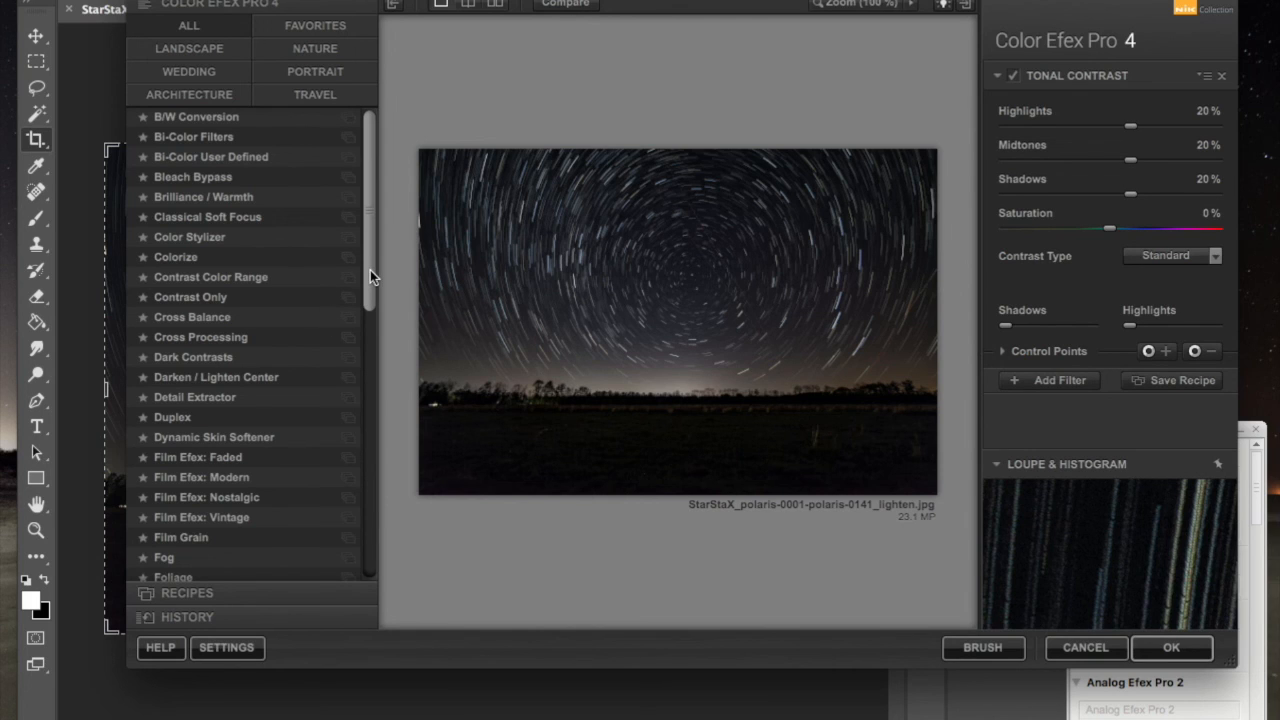
# Select the Pro Contrast filter, widen the Color Efex Pro window, and try out the Dynamic Contrast setting.
pyautogui.moveTo(370, 270); pyautogui.dragTo(360, 579)
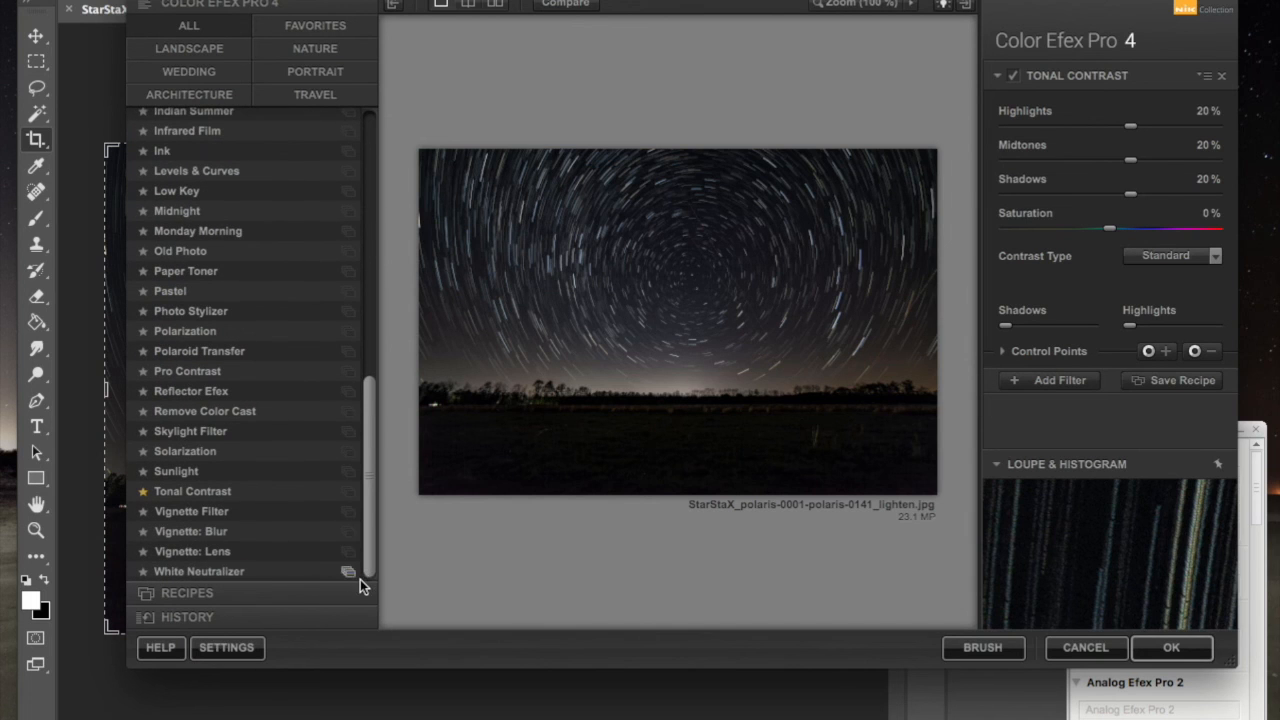
pyautogui.click(206, 373)
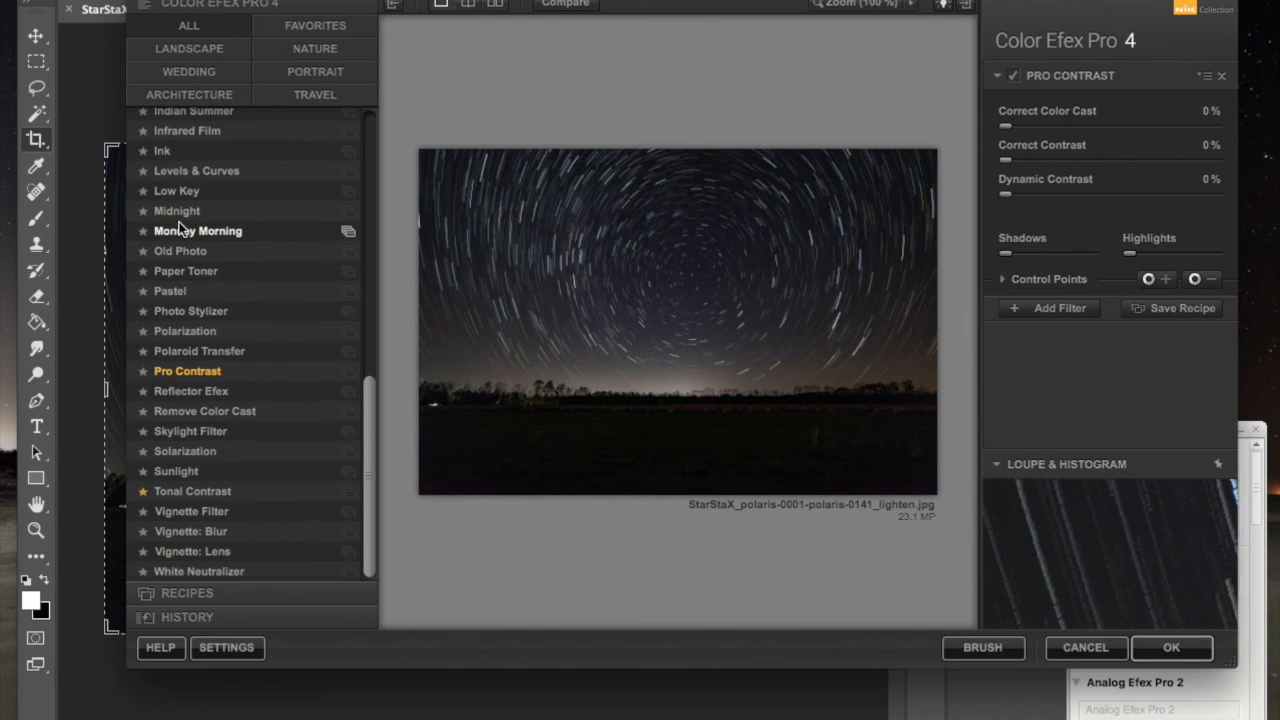
pyautogui.moveTo(123, 211); pyautogui.dragTo(8, 207)
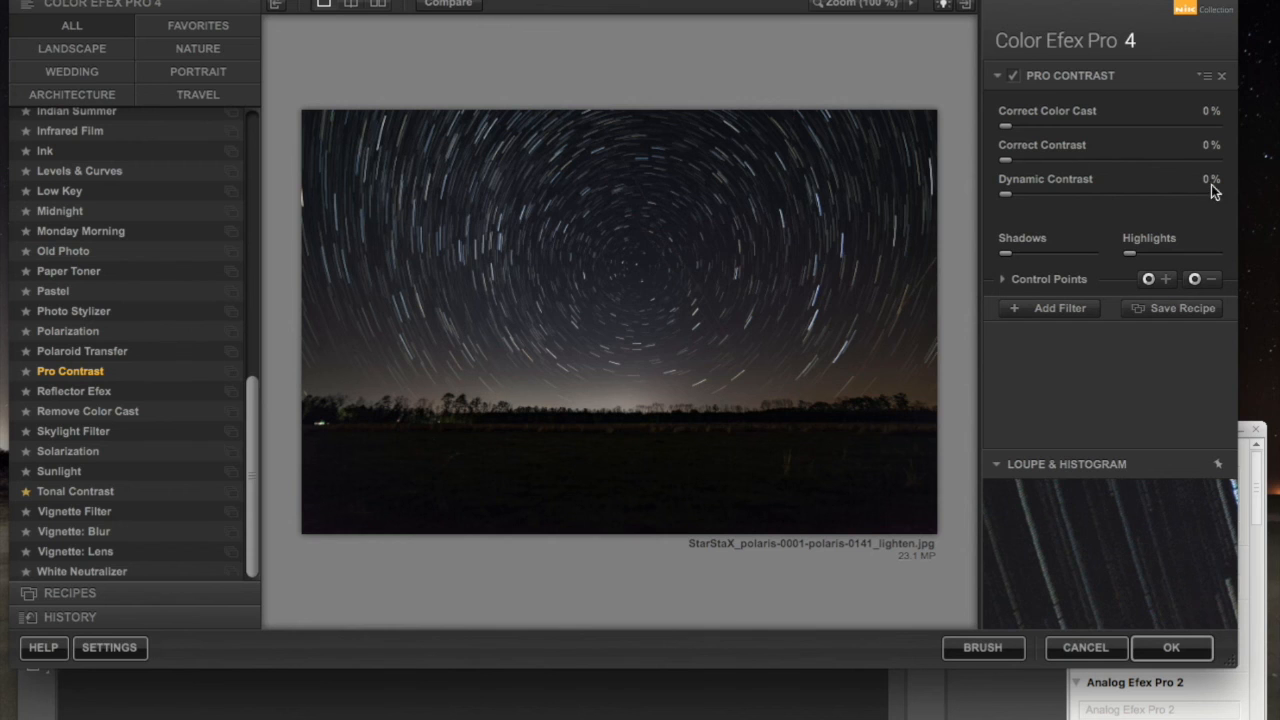
pyautogui.moveTo(1244, 191); pyautogui.dragTo(1279, 191)
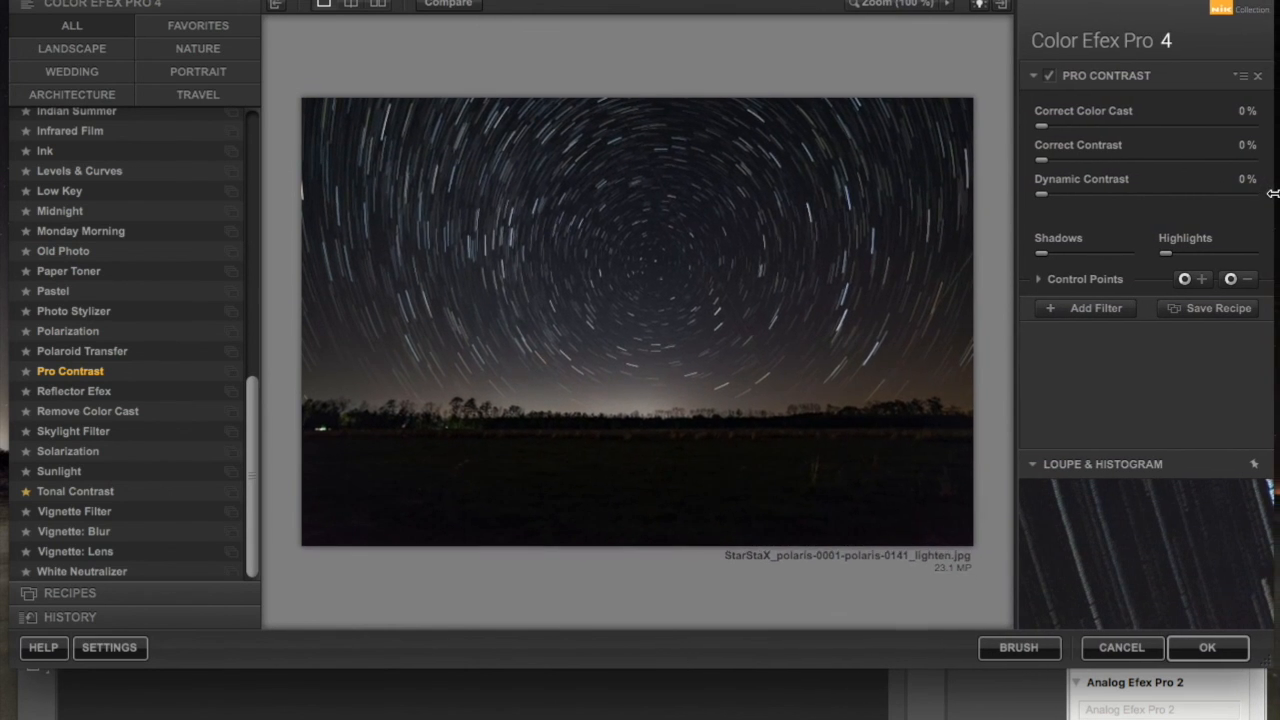
pyautogui.moveTo(1041, 194); pyautogui.dragTo(1022, 157)
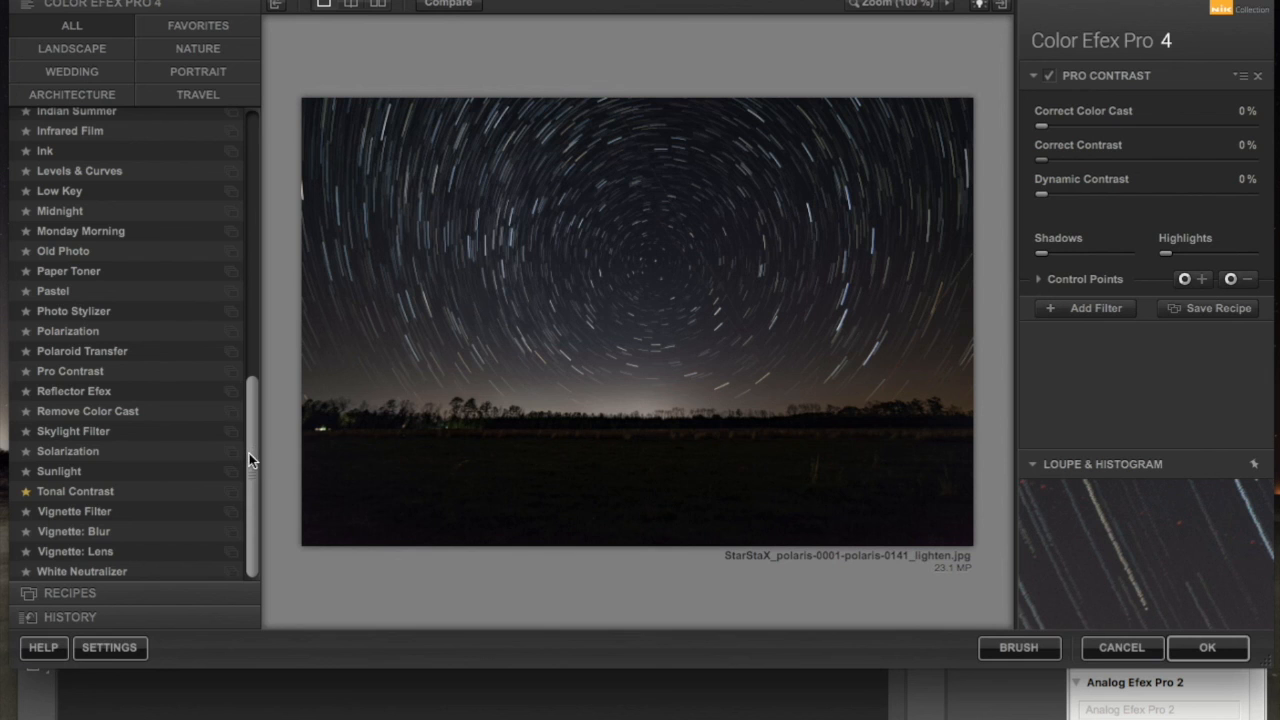
# Switch to the Tonal Contrast filter and set its Highlights, Midtones, Shadows and Saturation to 0%.
pyautogui.click(98, 494)
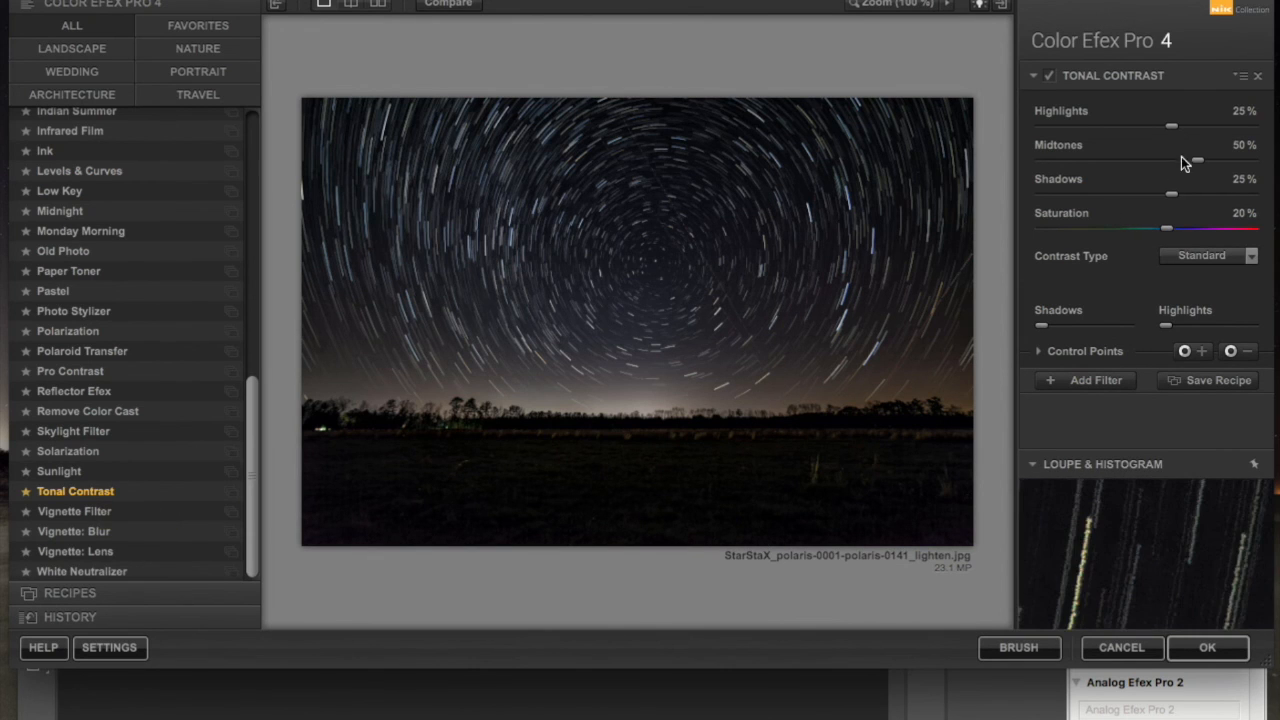
pyautogui.moveTo(1169, 227); pyautogui.dragTo(1148, 196)
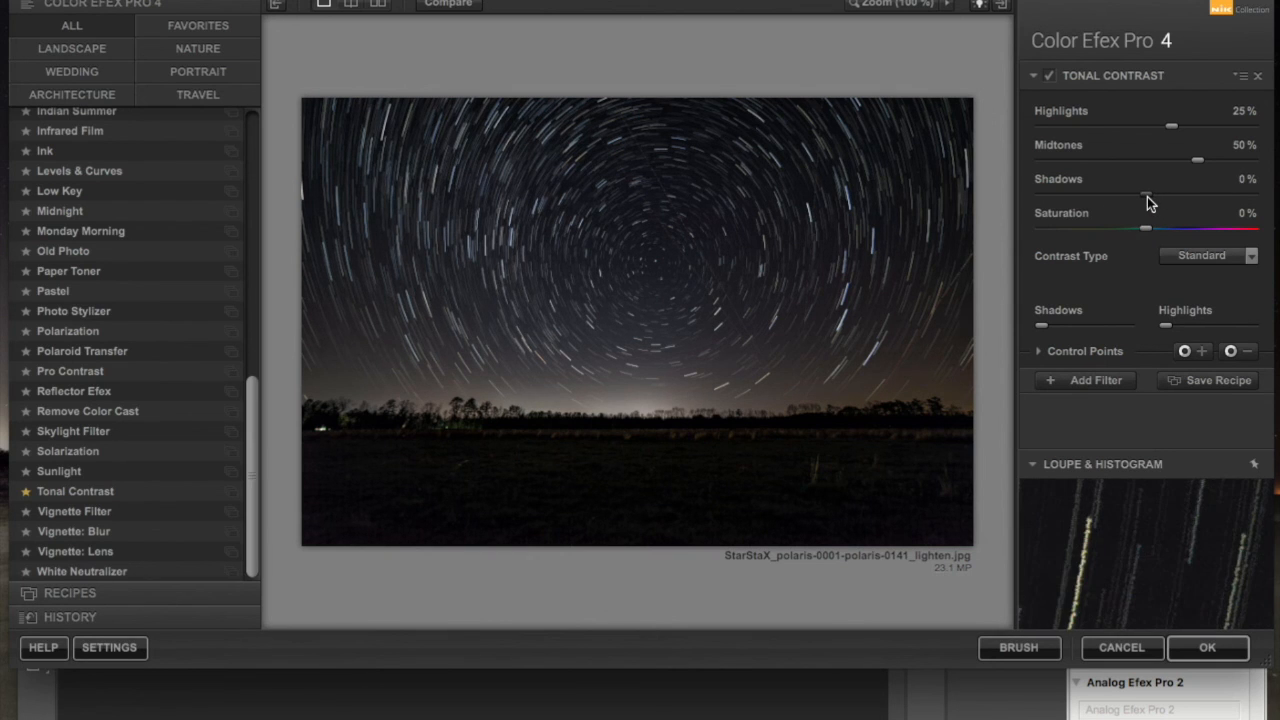
pyautogui.moveTo(1148, 197); pyautogui.dragTo(1146, 171)
pyautogui.moveTo(1172, 127); pyautogui.dragTo(1146, 135)
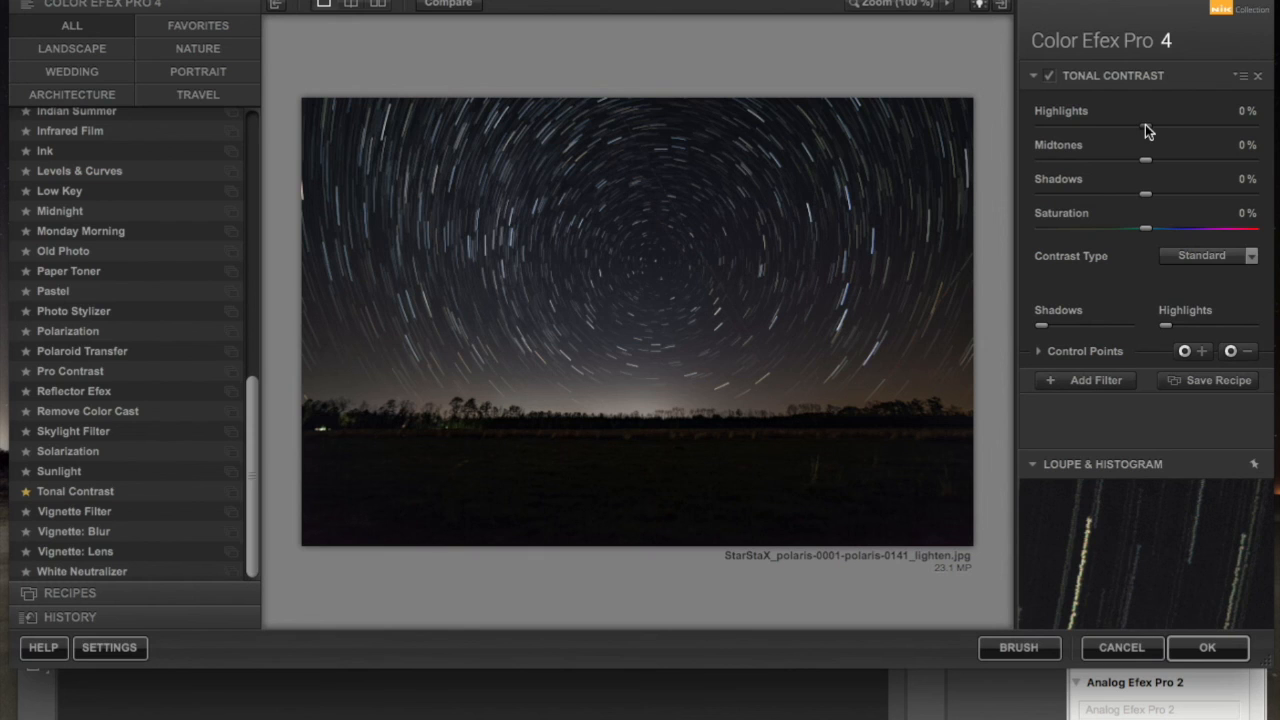
# Raise the Tonal Contrast filter's Midtones to 40% and its Shadows to 20%, leaving Highlights at 0%.
pyautogui.moveTo(1172, 518)
pyautogui.moveTo(1147, 134)
pyautogui.mouseDown()
pyautogui.moveTo(1222, 134)
pyautogui.moveTo(1147, 137)
pyautogui.mouseUp()
pyautogui.moveTo(1145, 159); pyautogui.dragTo(1186, 168)
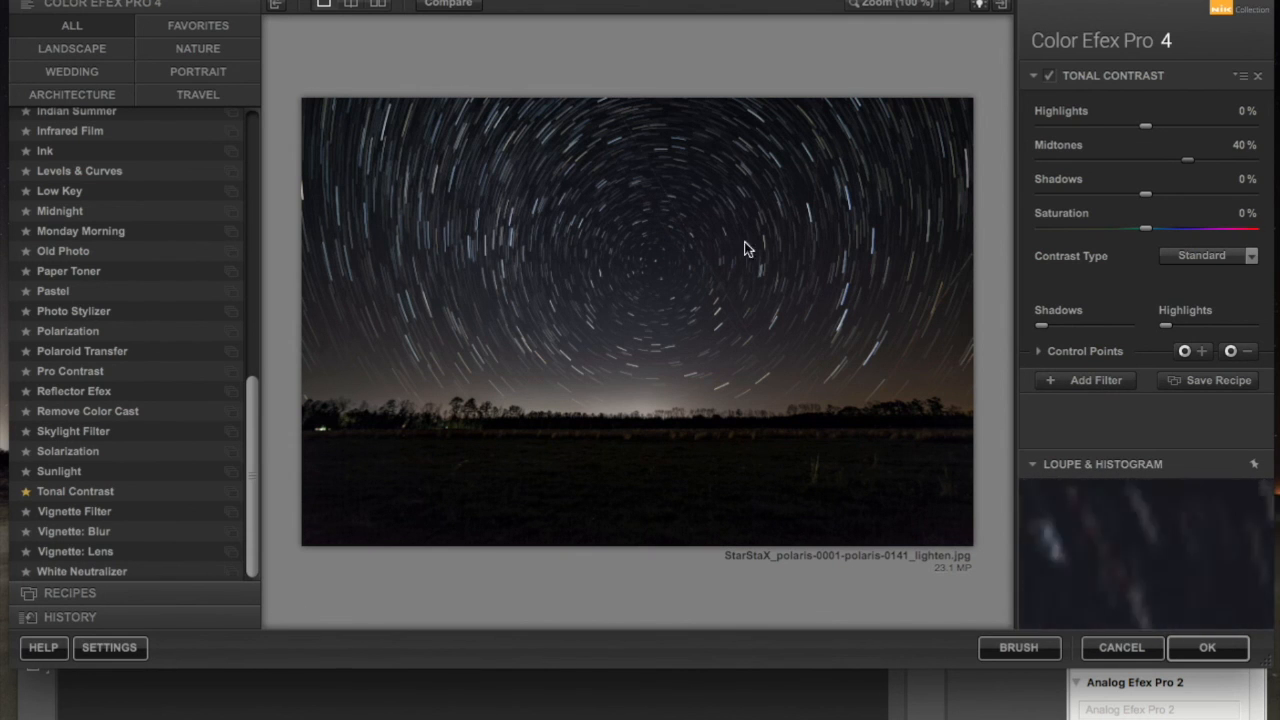
pyautogui.moveTo(1145, 191); pyautogui.dragTo(1169, 214)
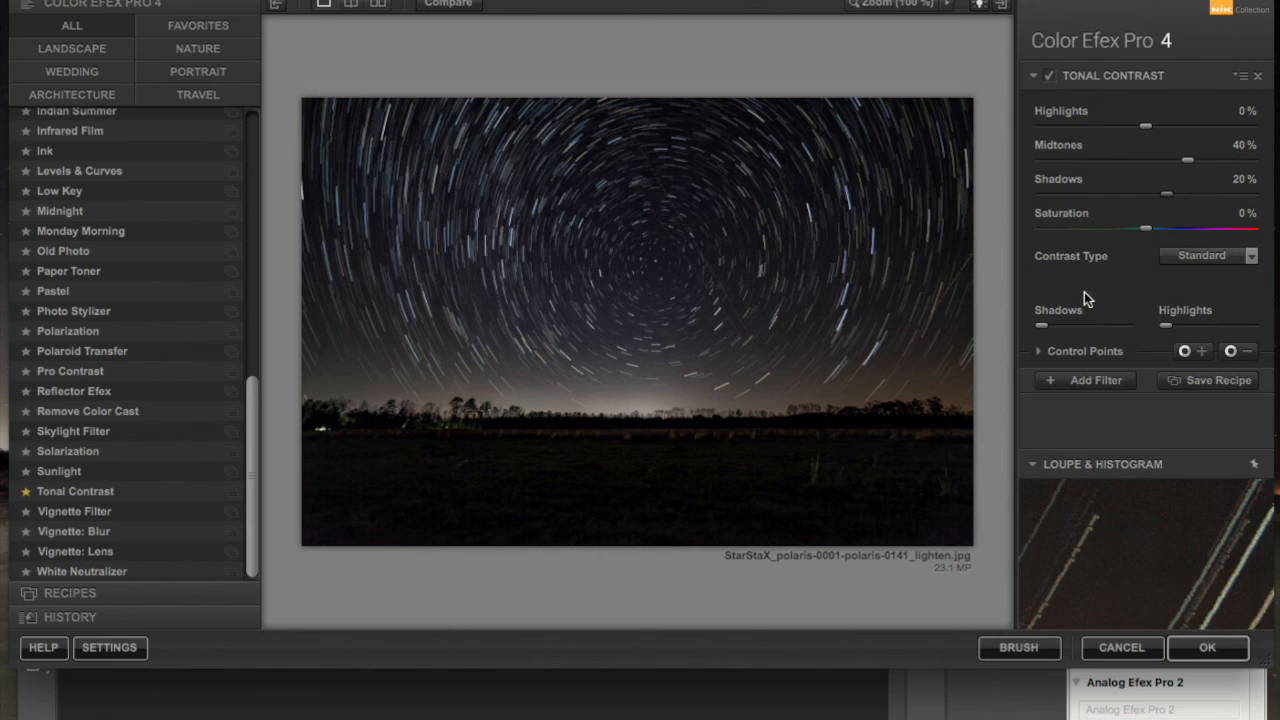
# Add a Brilliance / Warmth filter with Saturation at 20% and slightly cooler Warmth, and apply both filters to the image.
pyautogui.click(1072, 382)
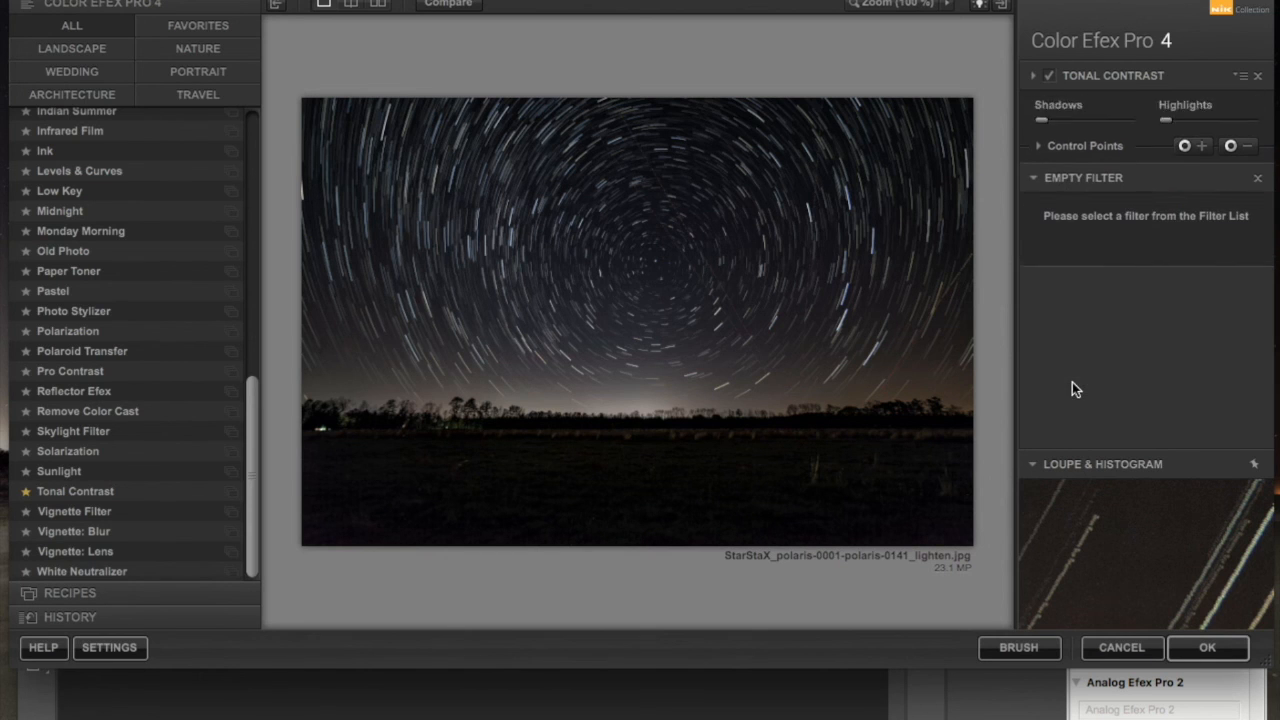
pyautogui.moveTo(251, 503); pyautogui.dragTo(258, 196)
pyautogui.click(132, 199)
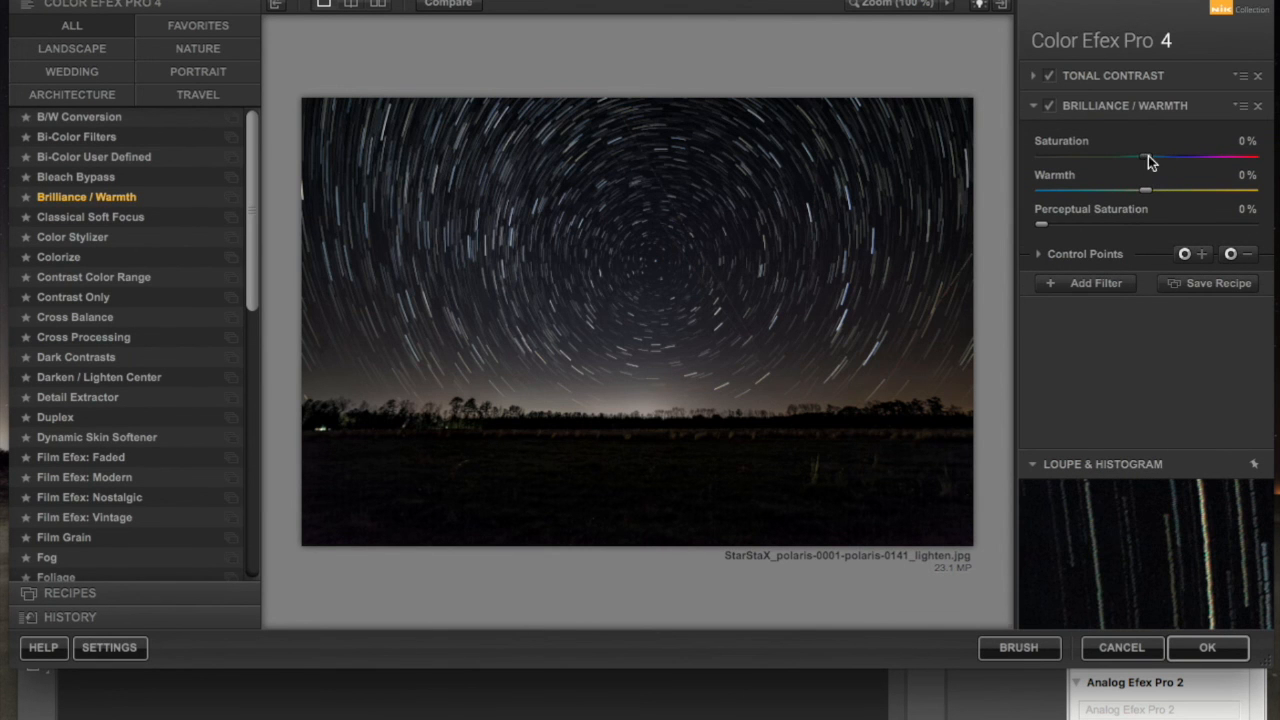
pyautogui.moveTo(1148, 157); pyautogui.dragTo(1162, 157)
pyautogui.moveTo(1168, 157); pyautogui.dragTo(1170, 158)
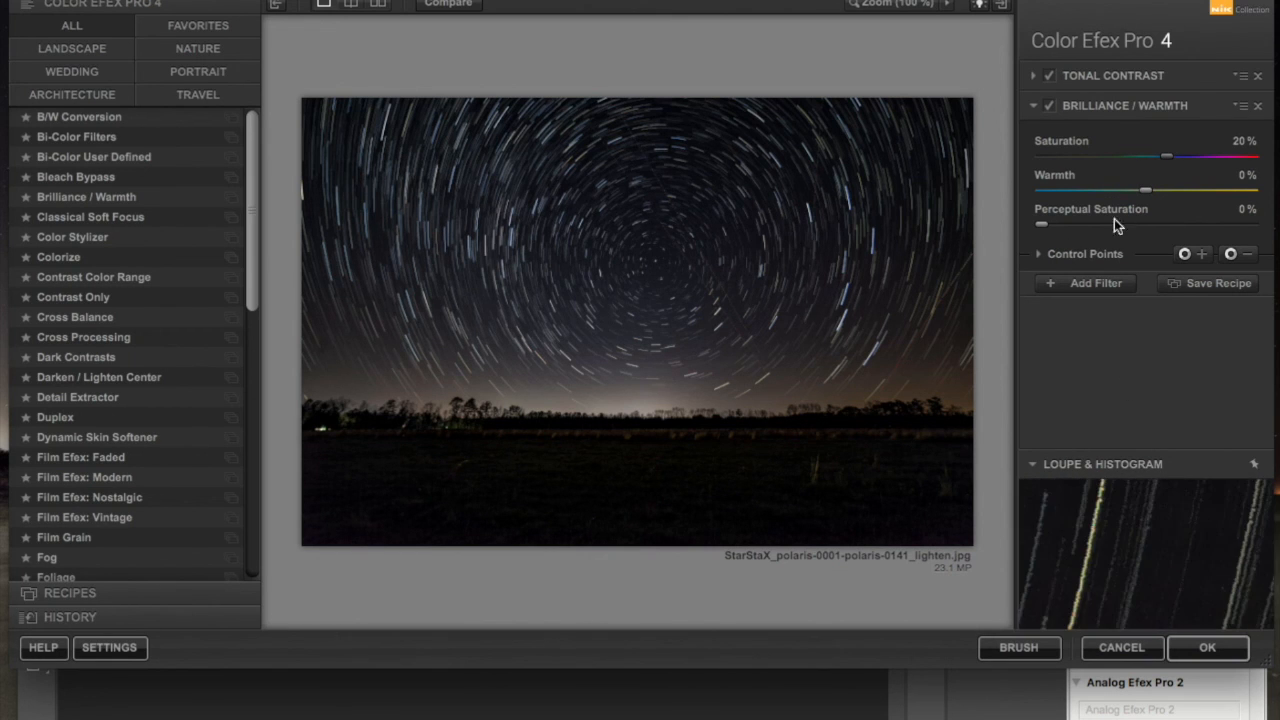
pyautogui.moveTo(1147, 194)
pyautogui.mouseDown()
pyautogui.moveTo(1162, 194)
pyautogui.moveTo(1137, 195)
pyautogui.mouseUp()
pyautogui.click(1208, 648)
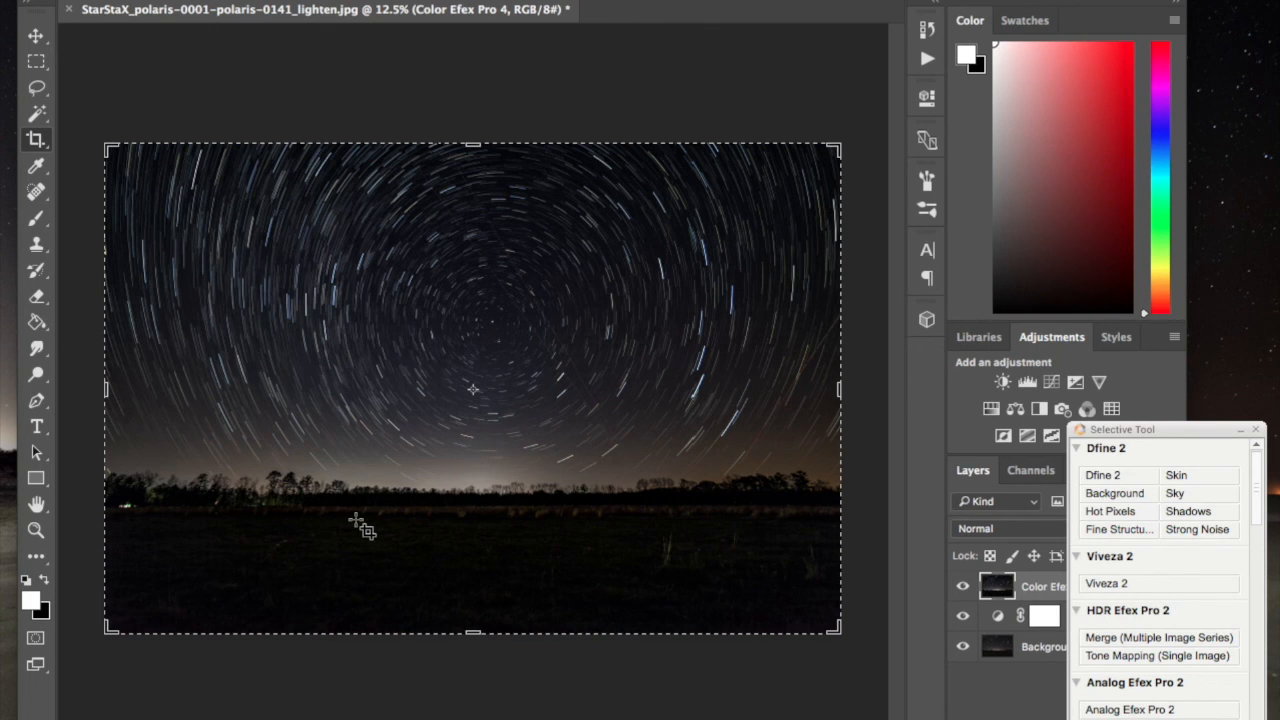
# Toggle the visibility of the Color Efex Pro 4 layer to compare the image with and without the filters.
pyautogui.click(964, 587)
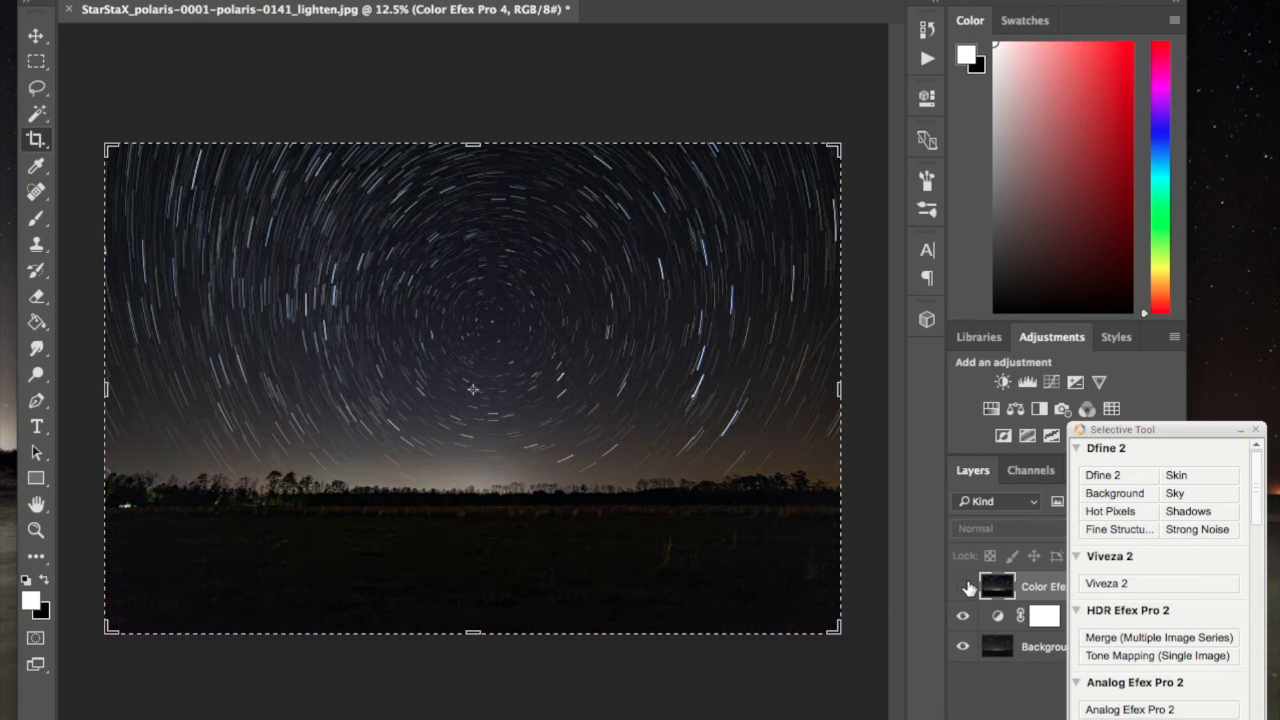
pyautogui.click(964, 587)
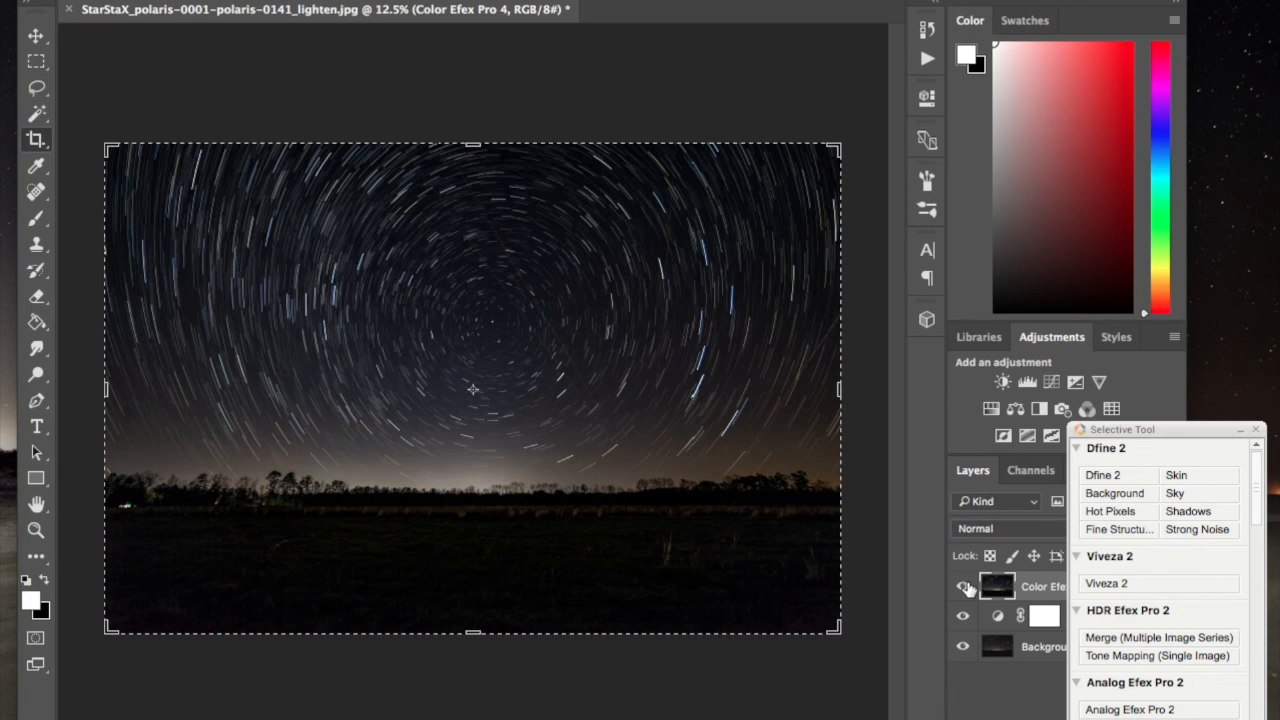
pyautogui.click(964, 587)
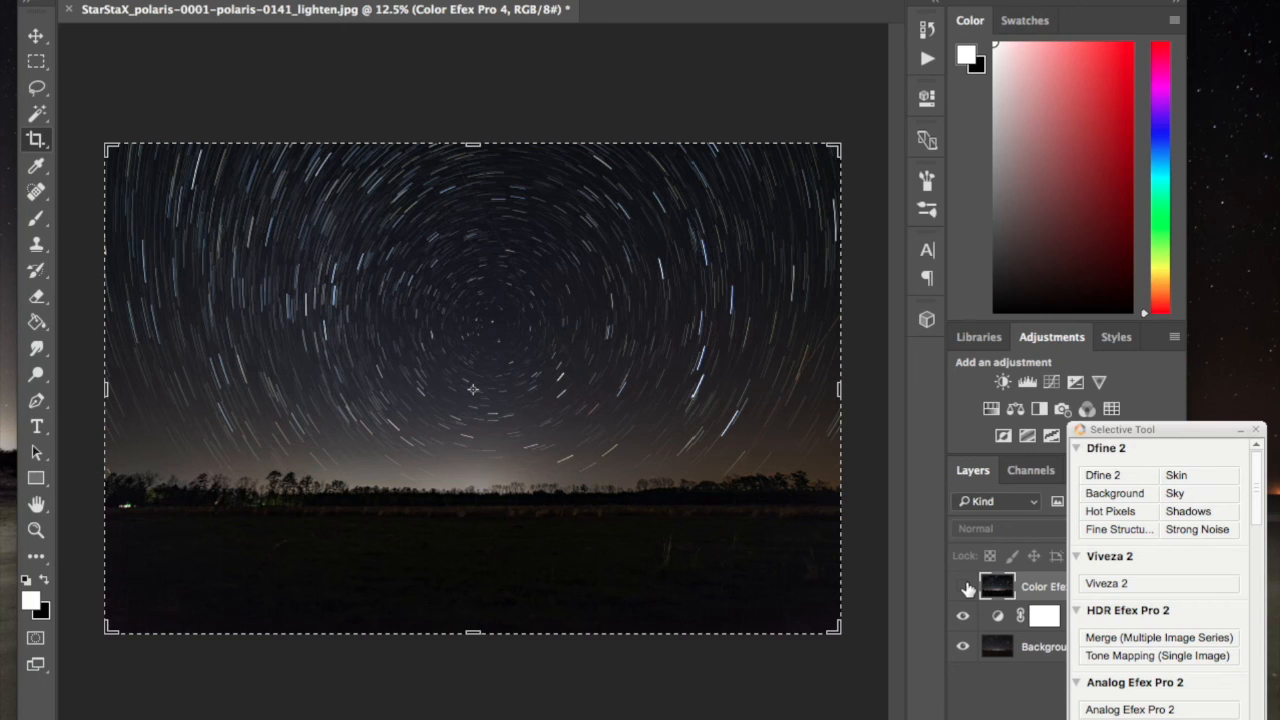
pyautogui.click(964, 587)
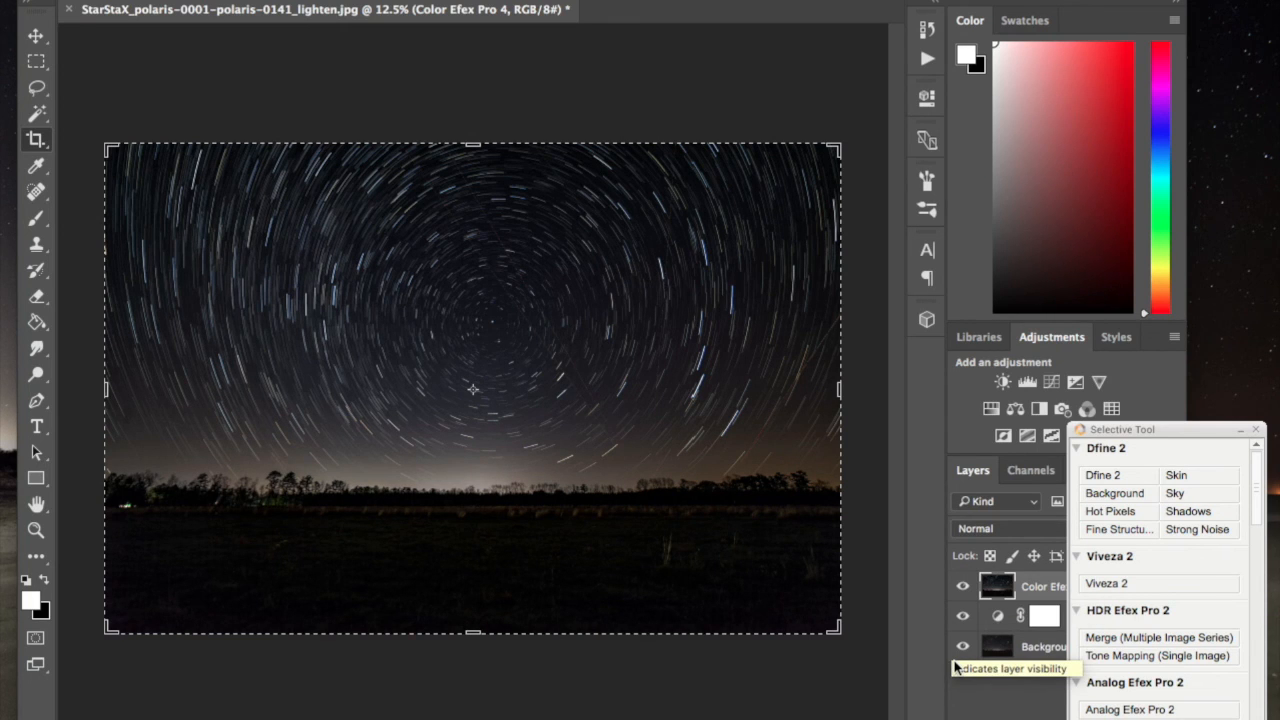
pyautogui.click(963, 587)
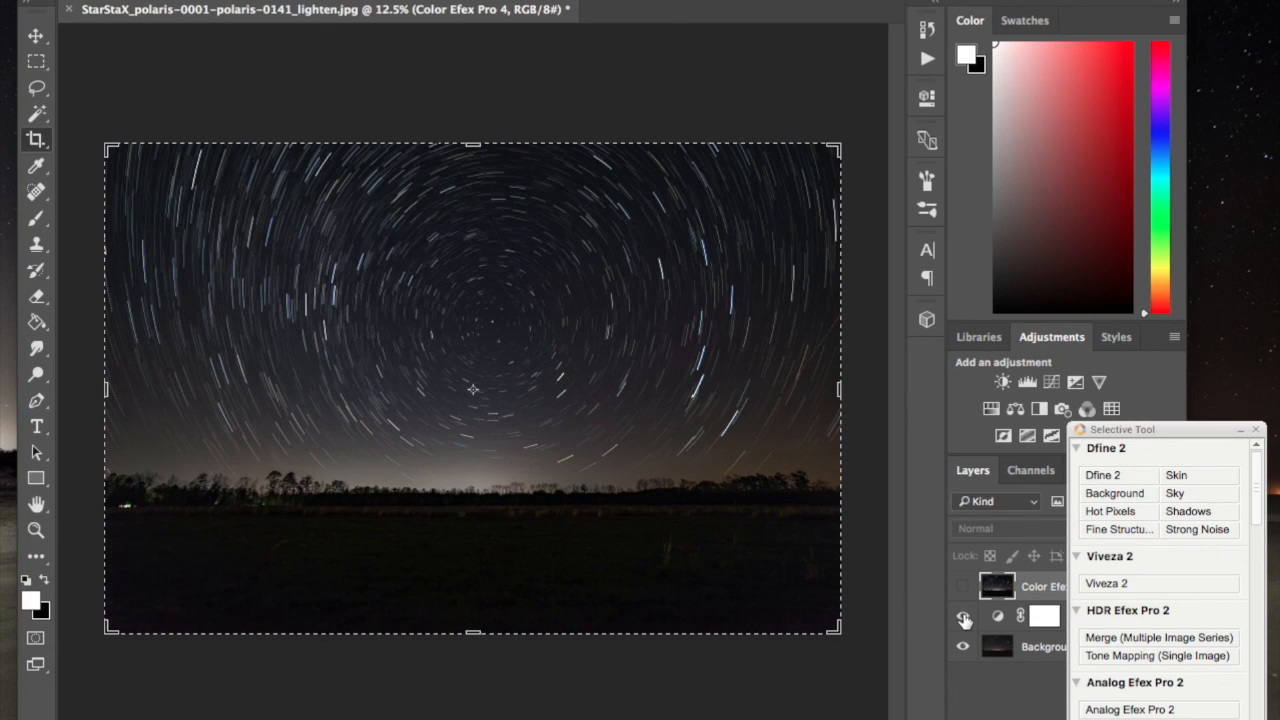
pyautogui.click(963, 587)
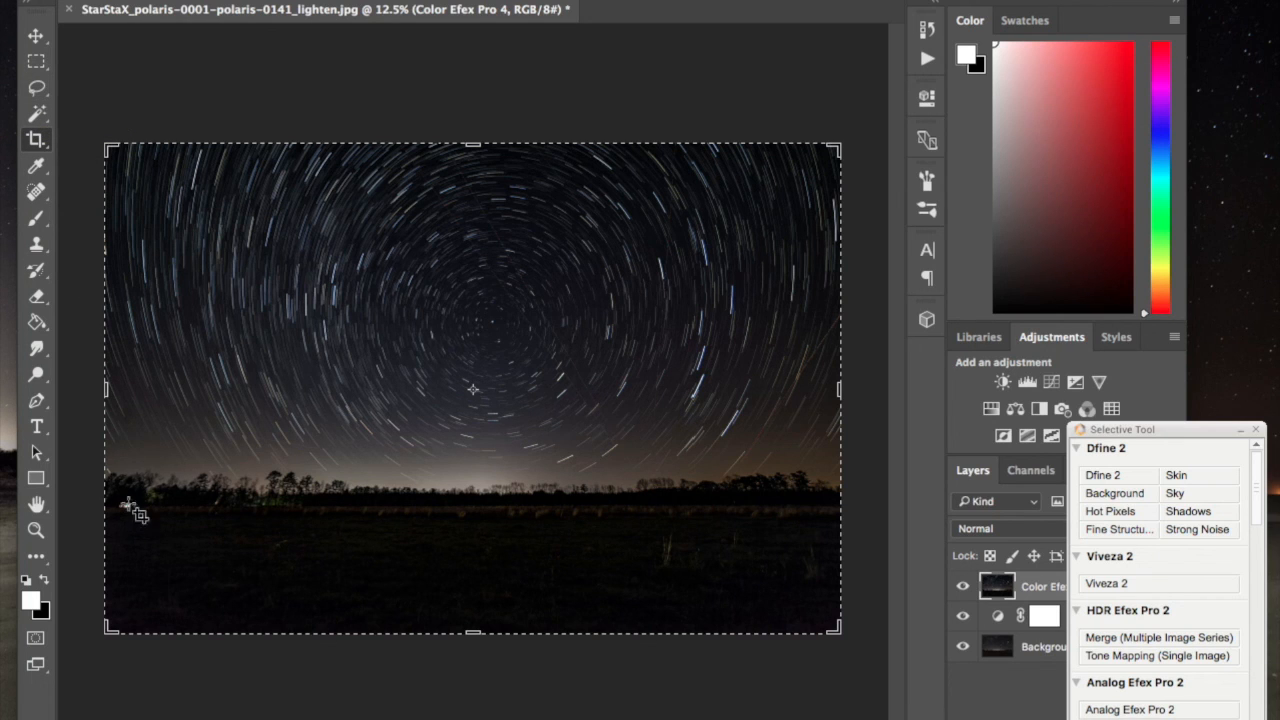
# Crop the photo's left edge to cut off the lights by the treeline, keeping full height, to about 5582 x 3927 px.
pyautogui.moveTo(110, 389); pyautogui.dragTo(128, 397)
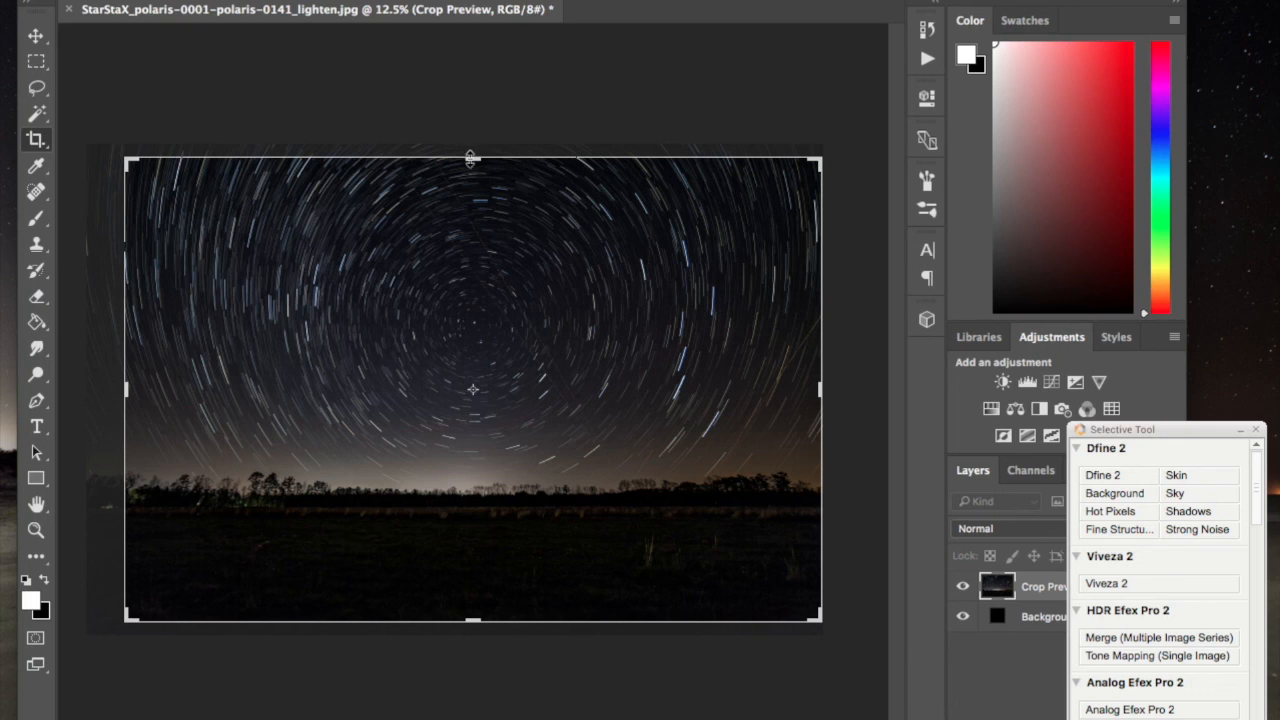
pyautogui.moveTo(471, 157); pyautogui.dragTo(471, 150)
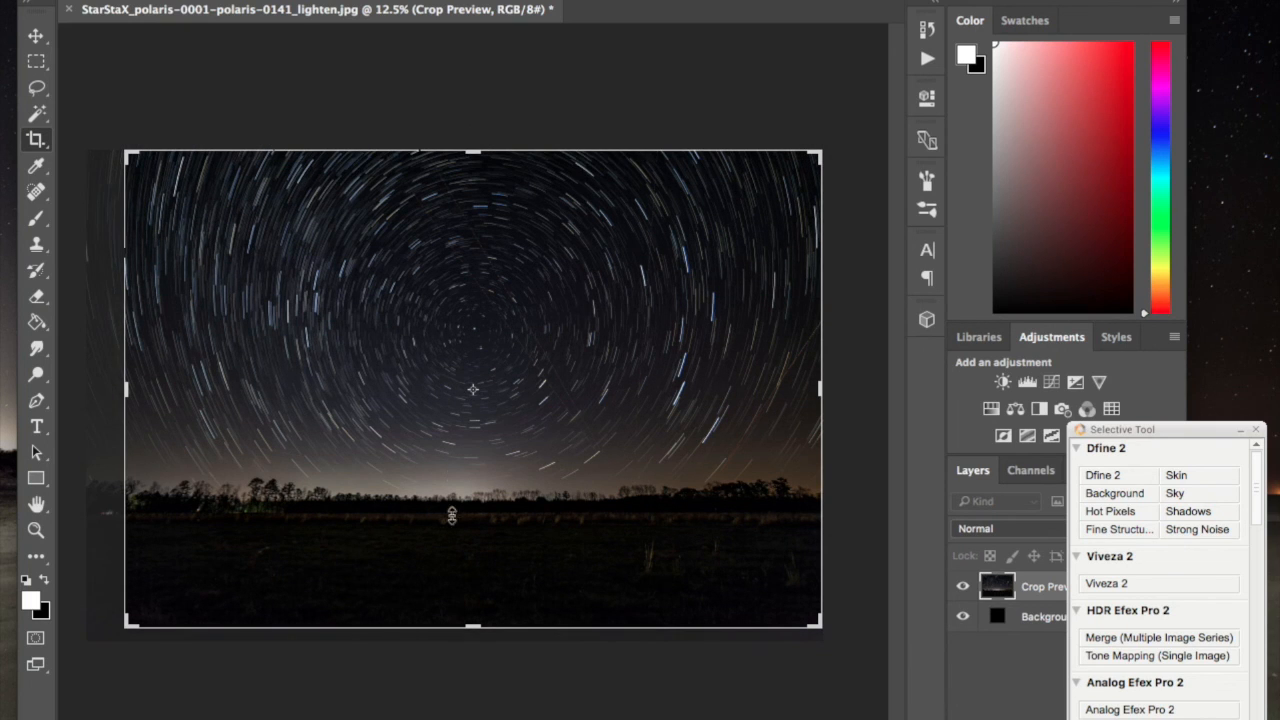
pyautogui.moveTo(474, 630); pyautogui.dragTo(474, 634)
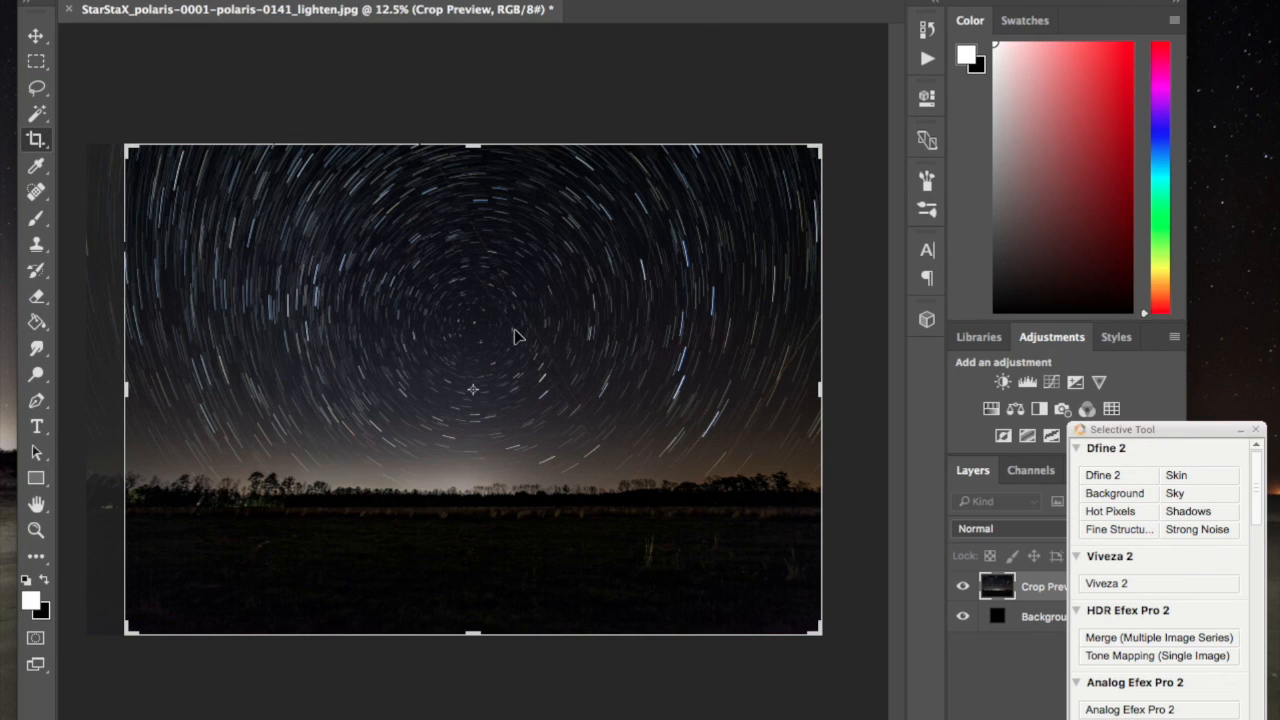
pyautogui.press('Return')
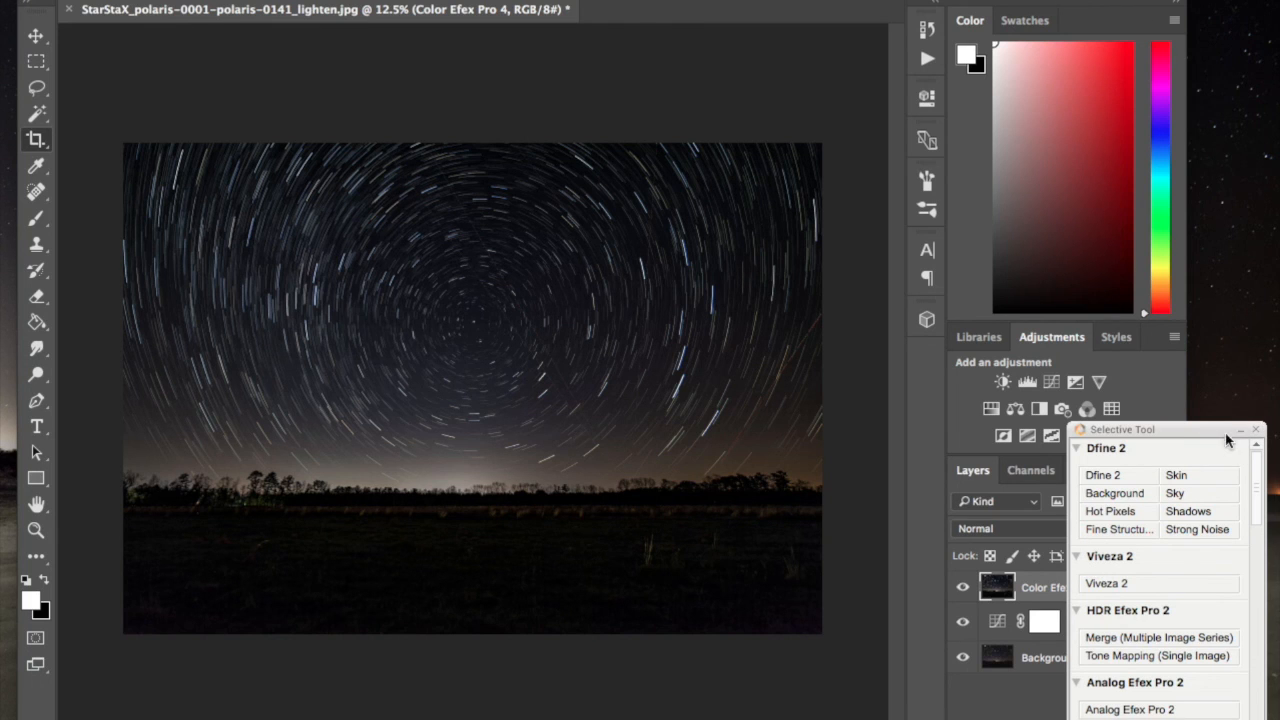
# Move the Selective Tool palette clear of the layer list, add a new empty layer on top, and switch to the Brush tool.
pyautogui.moveTo(1218, 422); pyautogui.dragTo(1240, 104)
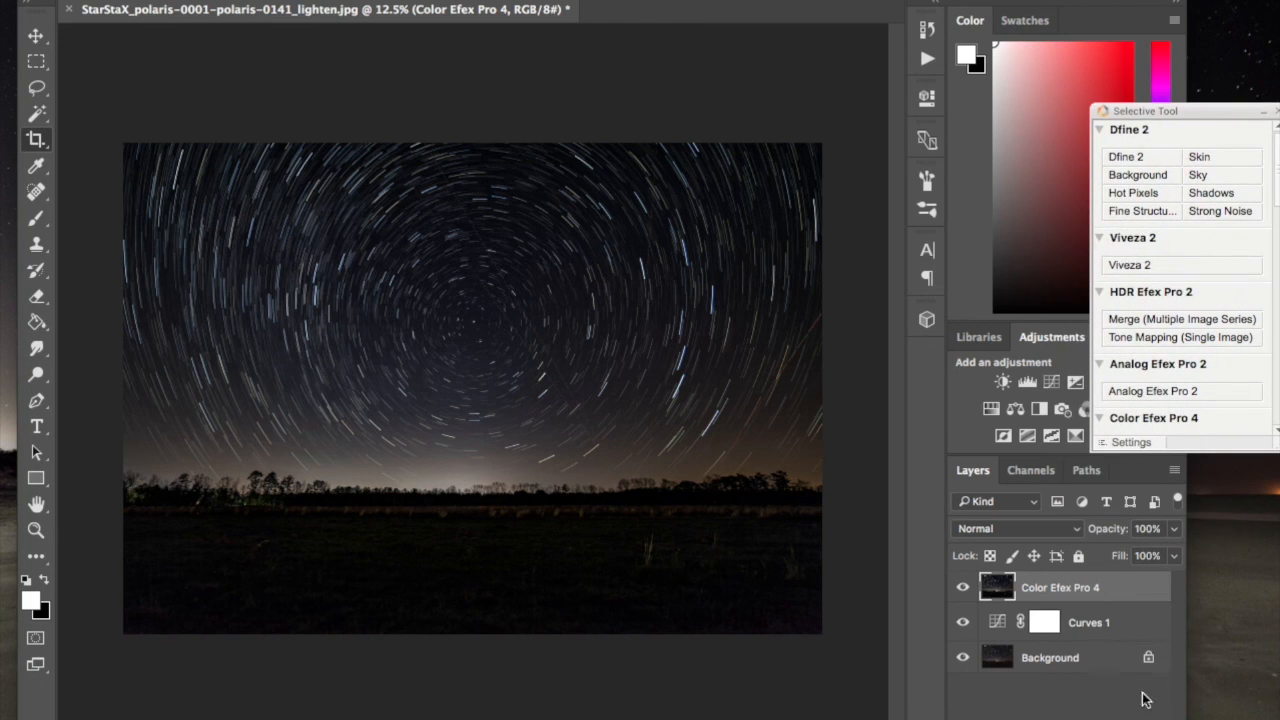
pyautogui.hotkey('ctrl', 'shift', 'alt', 'n')
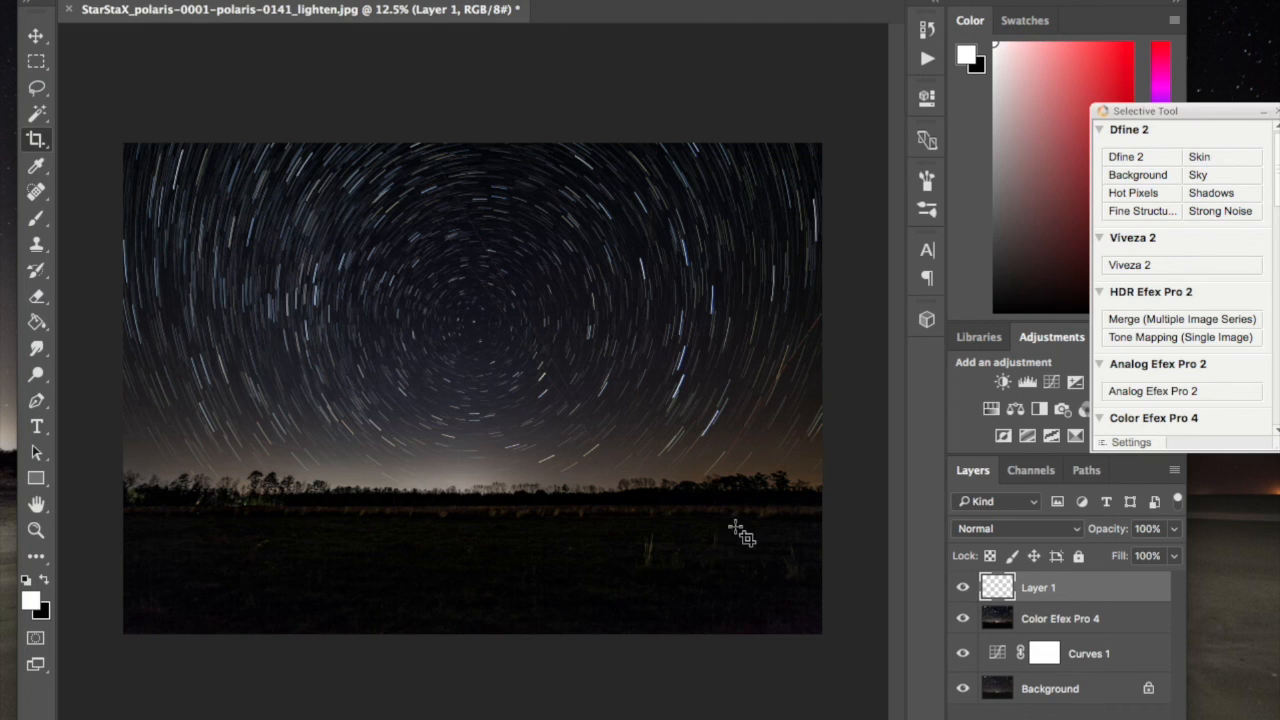
pyautogui.click(36, 217)
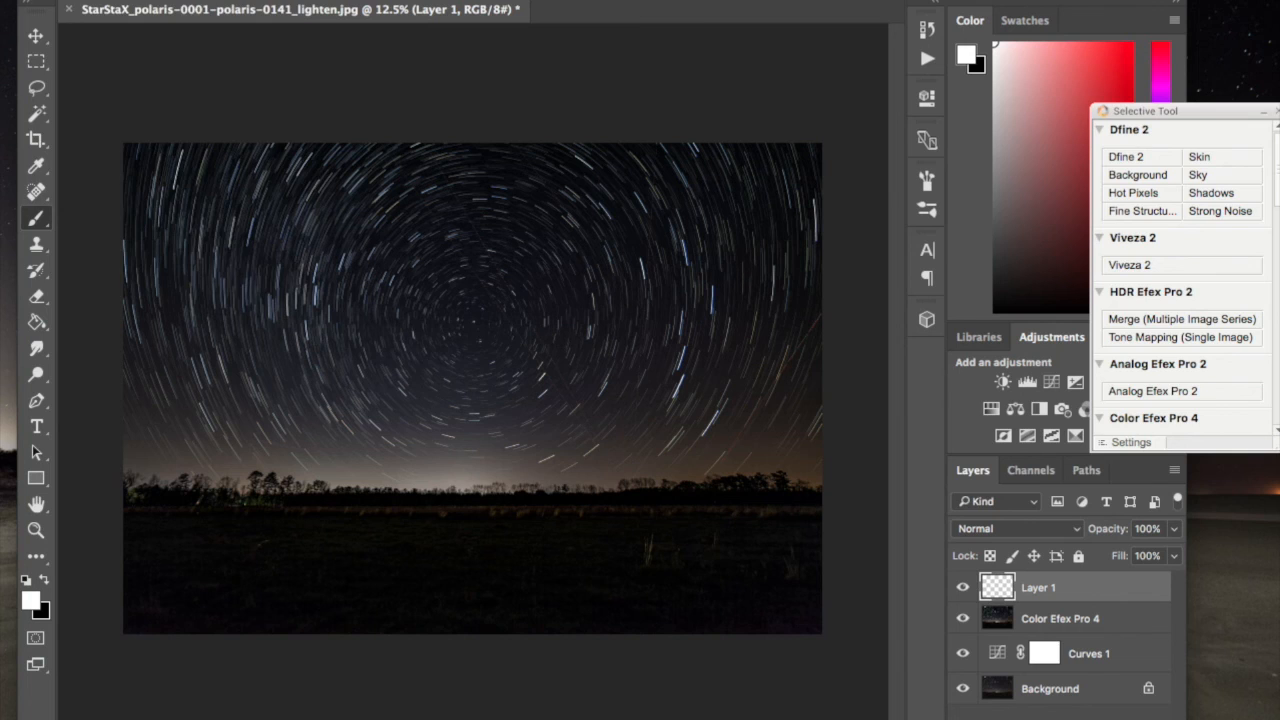
# Stamp the photographer's watermark in white low in the dark field with the 2500 px signature brush and set its layer's opacity to 22%.
pyautogui.click(78, 1)
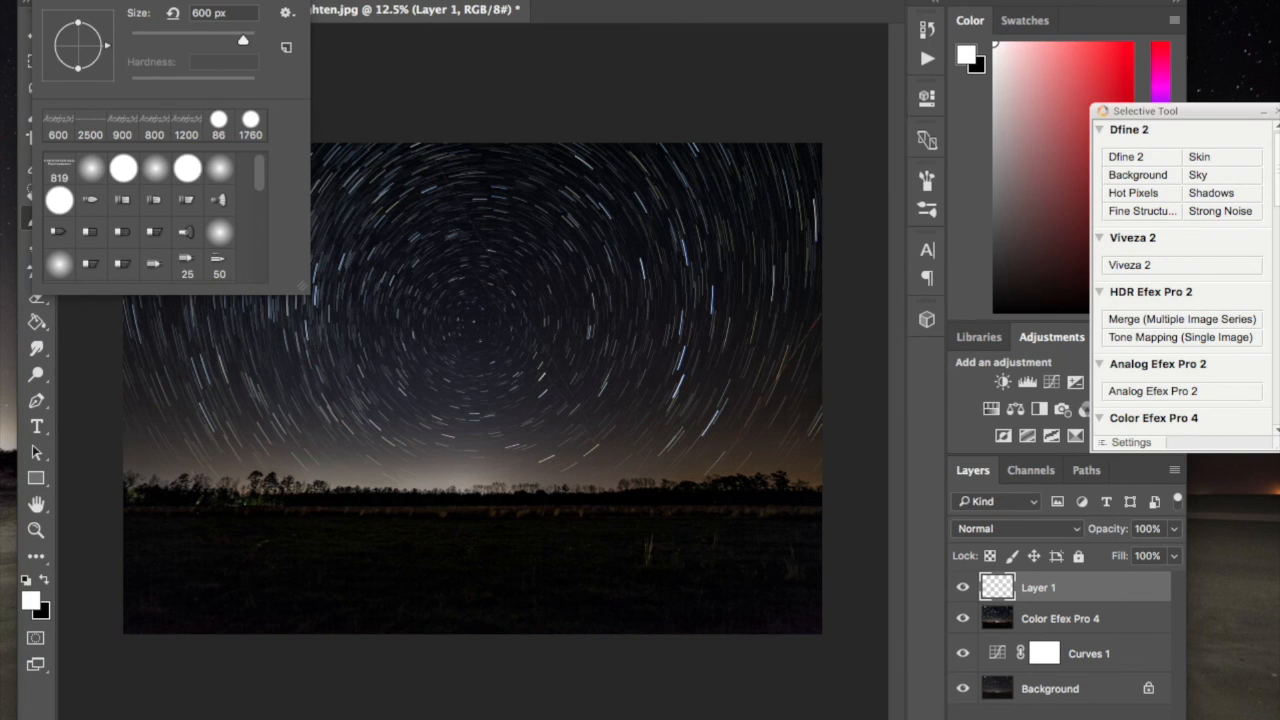
pyautogui.click(78, 1)
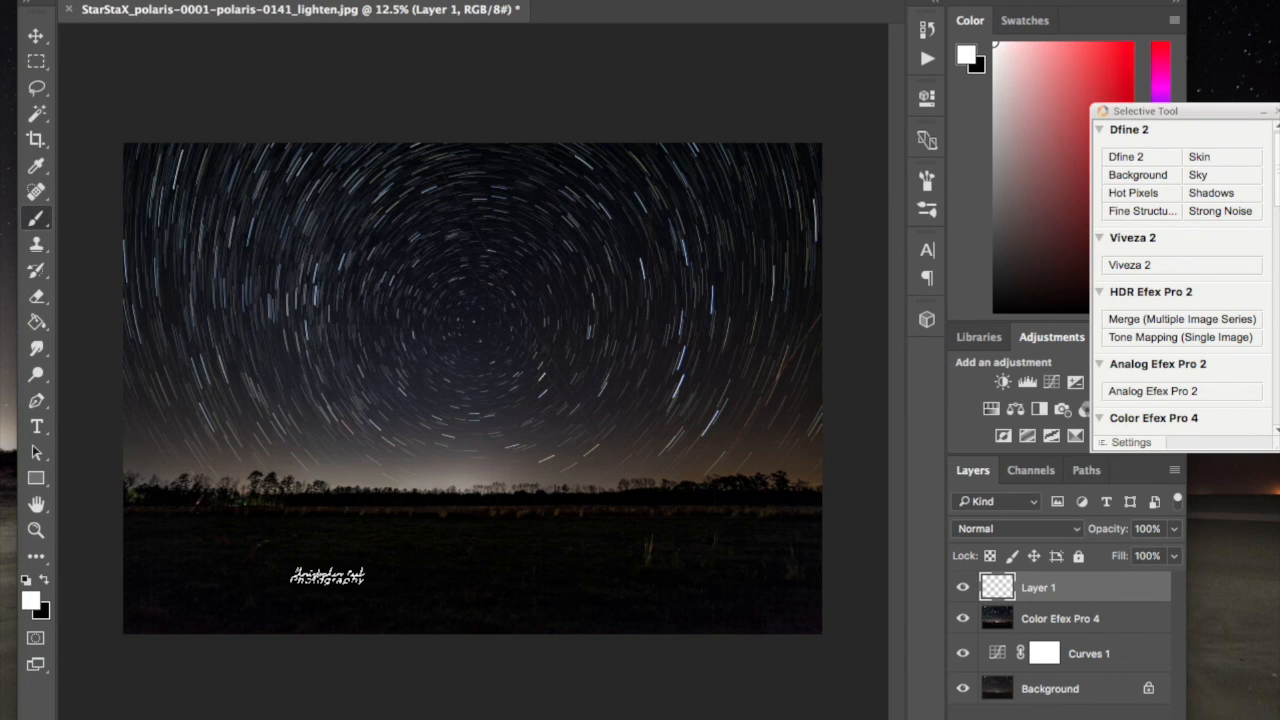
pyautogui.click(78, 1)
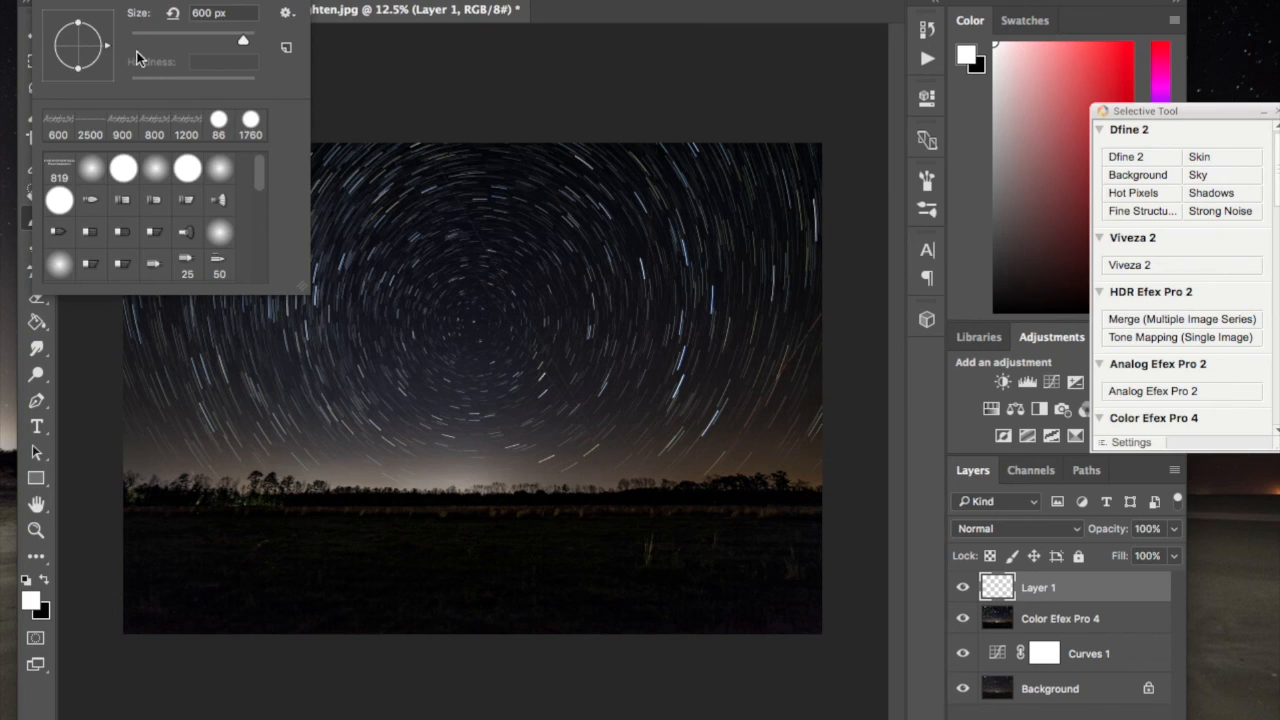
pyautogui.click(90, 130)
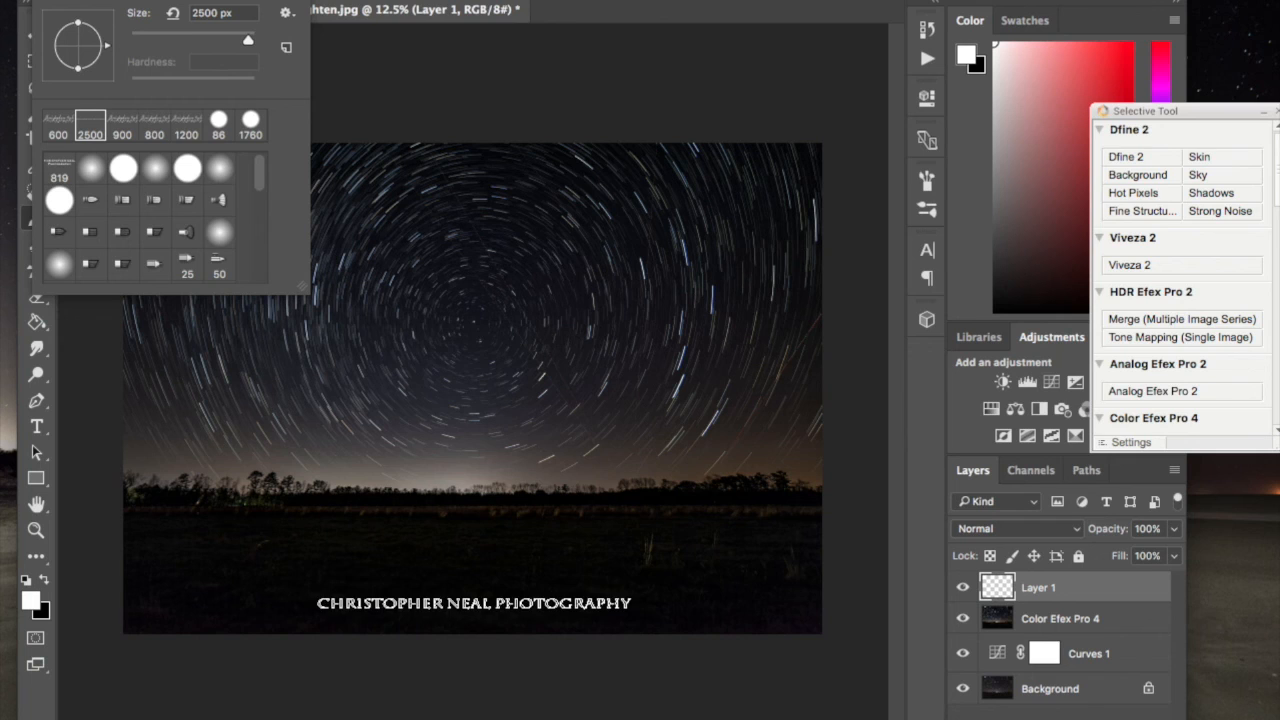
pyautogui.click(122, 127)
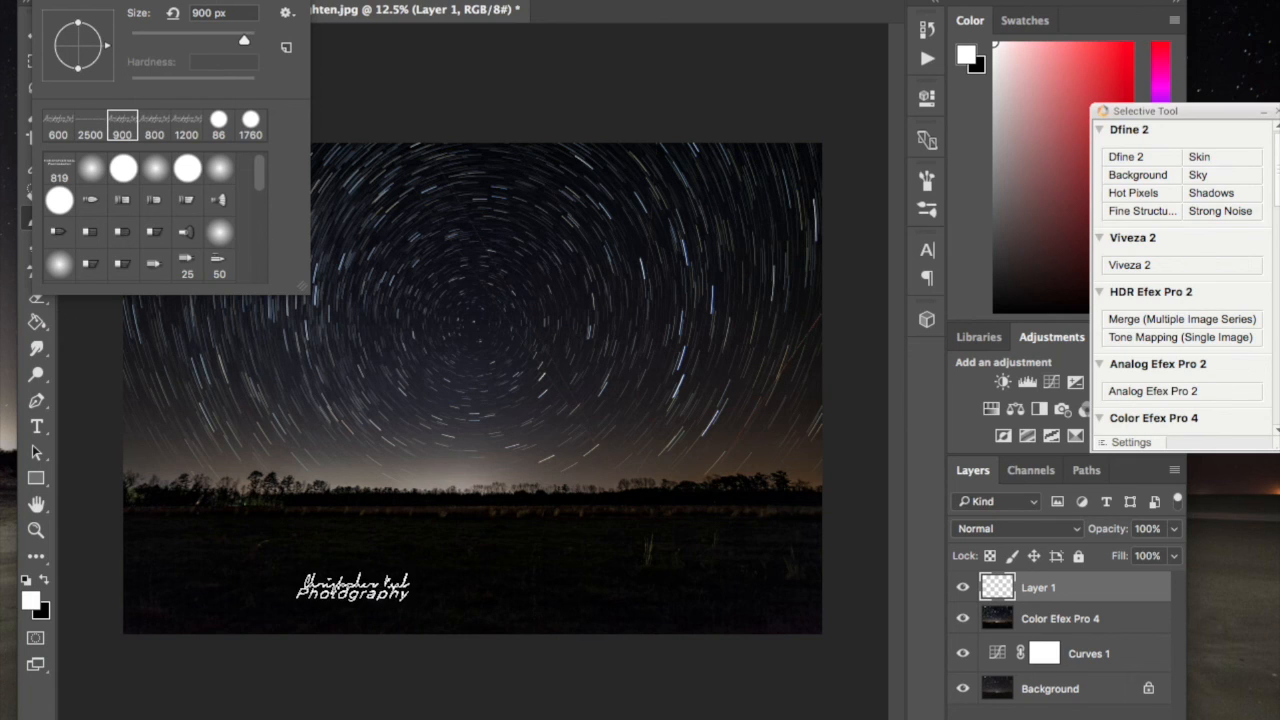
pyautogui.click(90, 127)
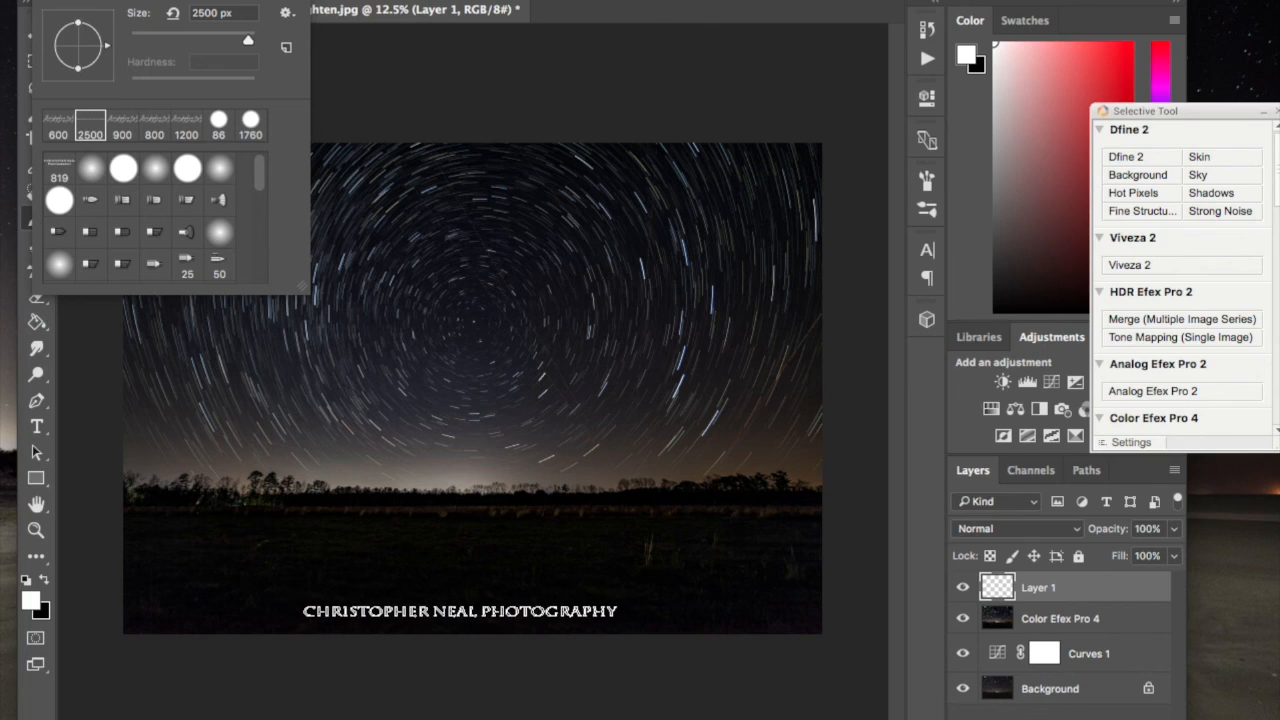
pyautogui.click(458, 605)
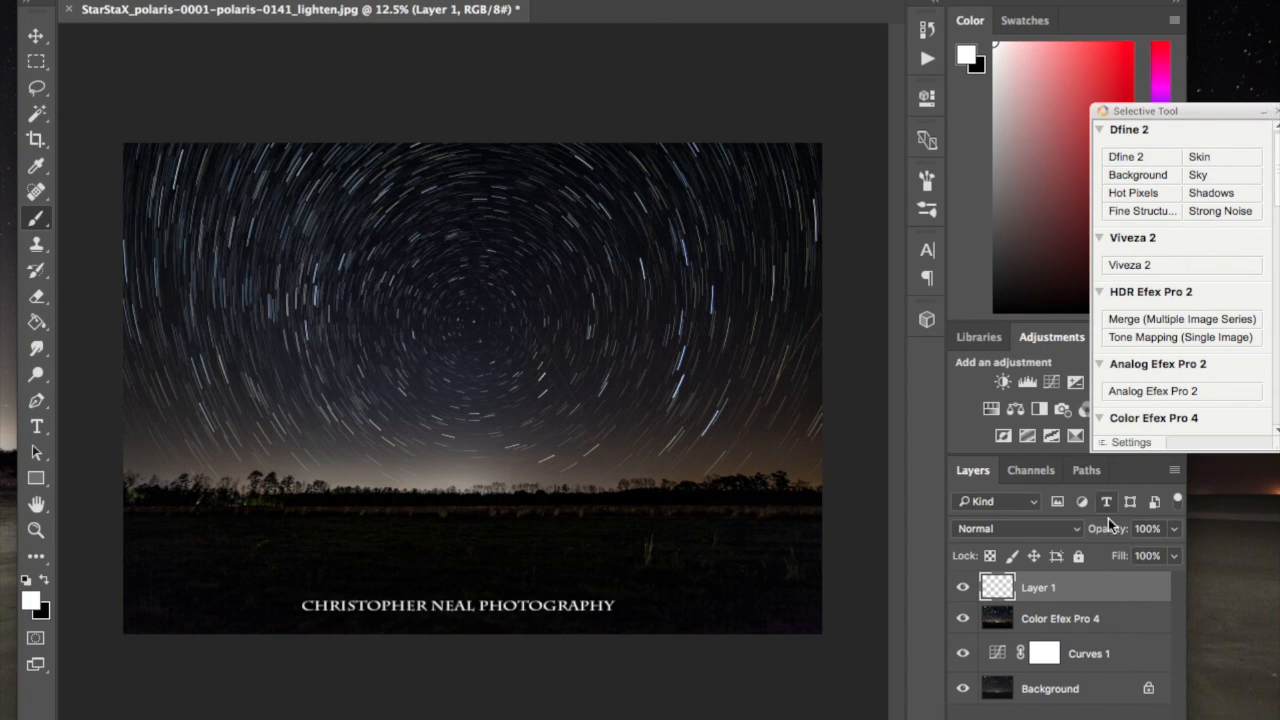
pyautogui.click(1174, 529)
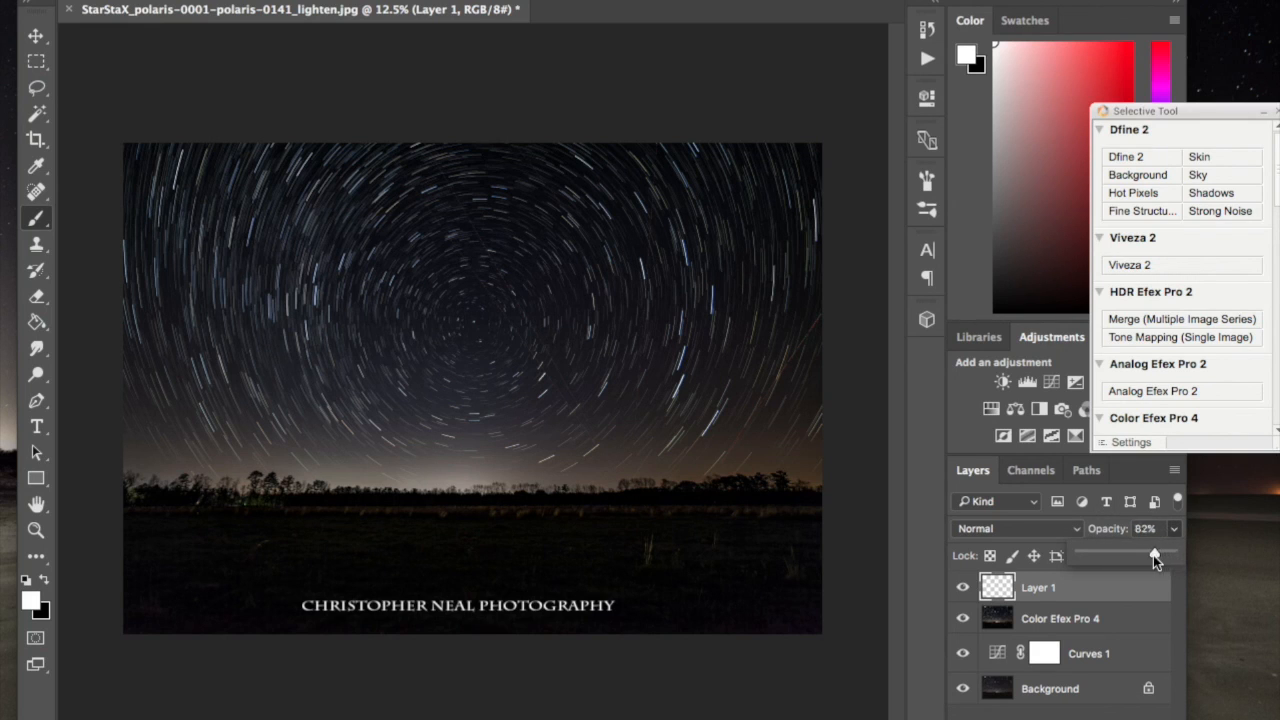
pyautogui.moveTo(1121, 558); pyautogui.dragTo(1101, 559)
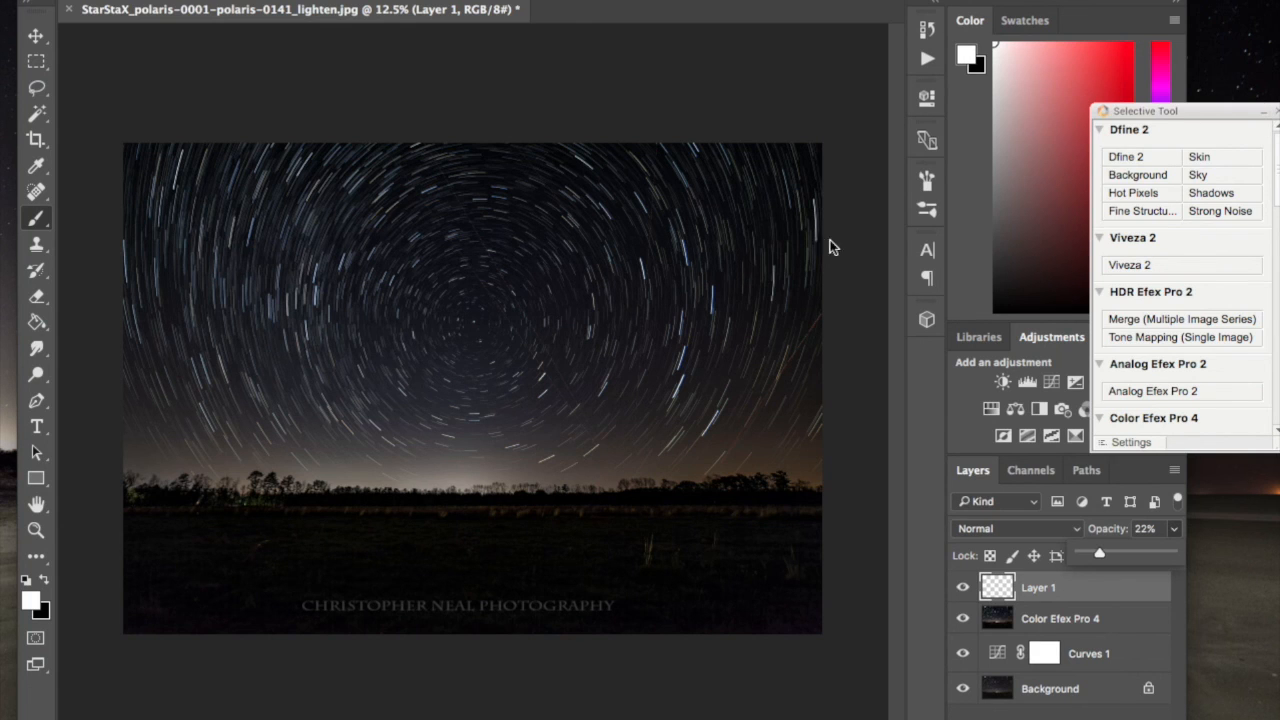
# Open Save for Web (Legacy) for the image, check the preset choices, and close it without exporting.
pyautogui.click(112, 1)
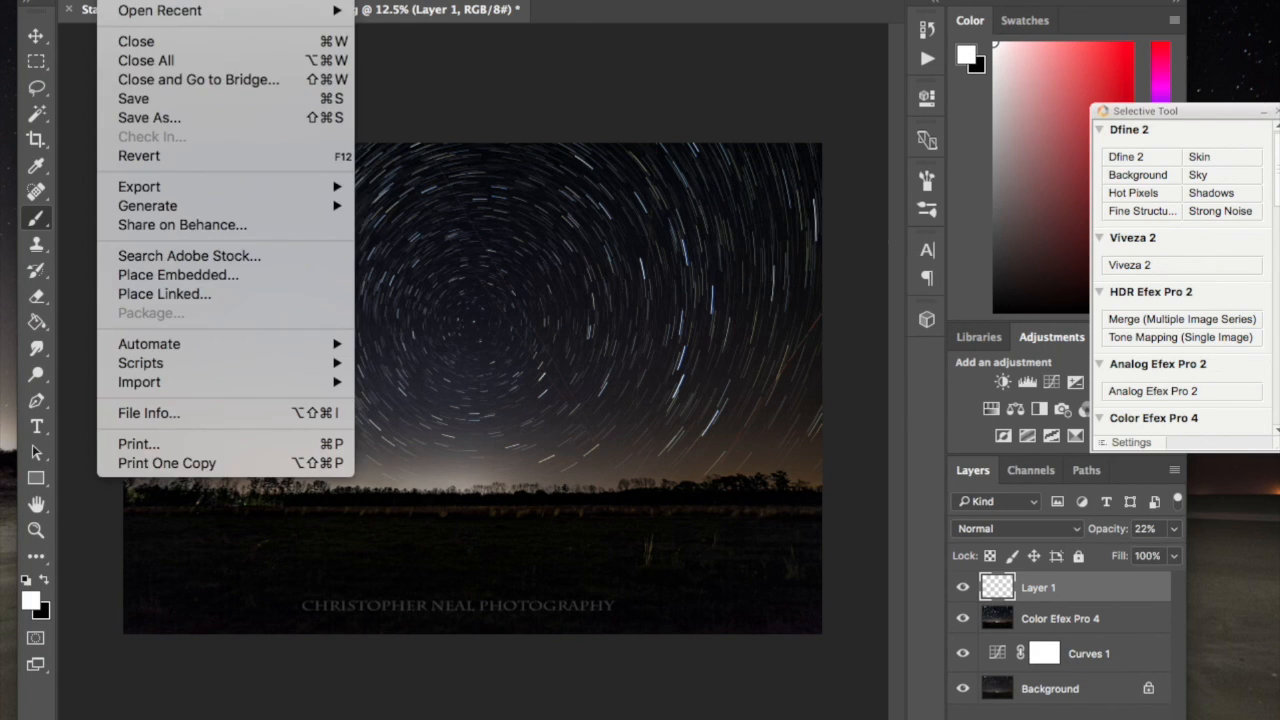
pyautogui.moveTo(331, 183)
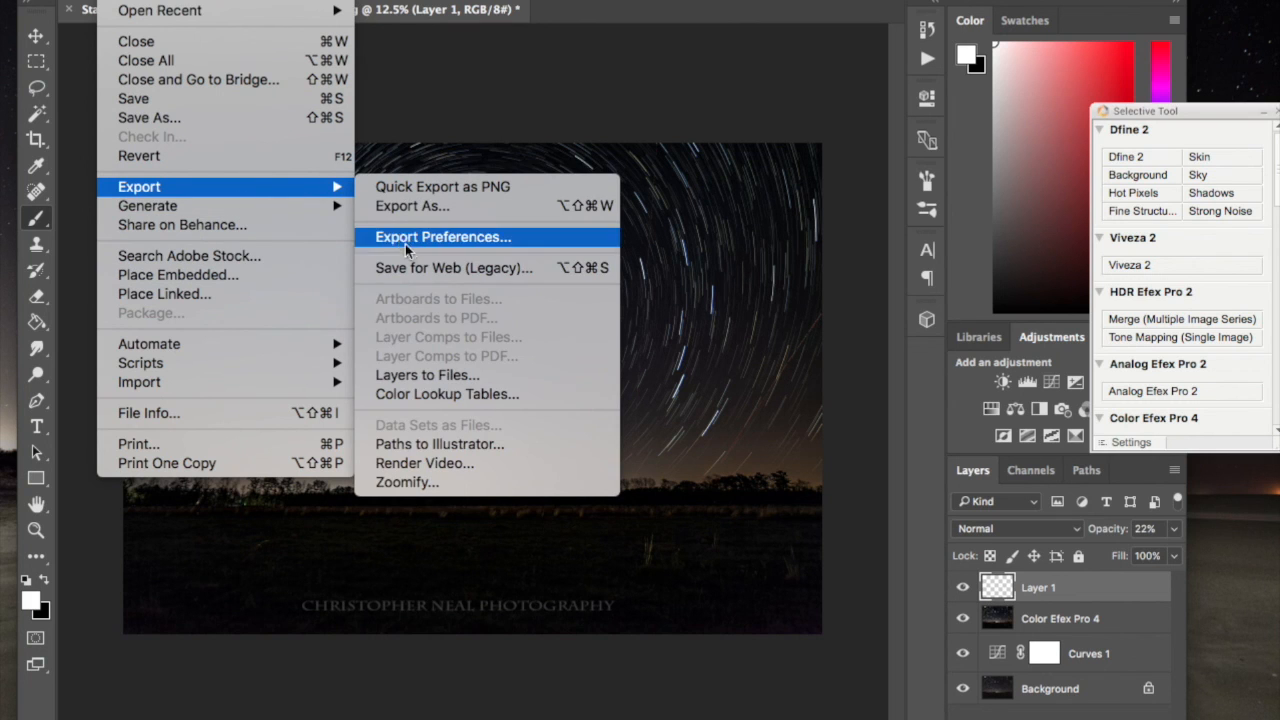
pyautogui.click(415, 267)
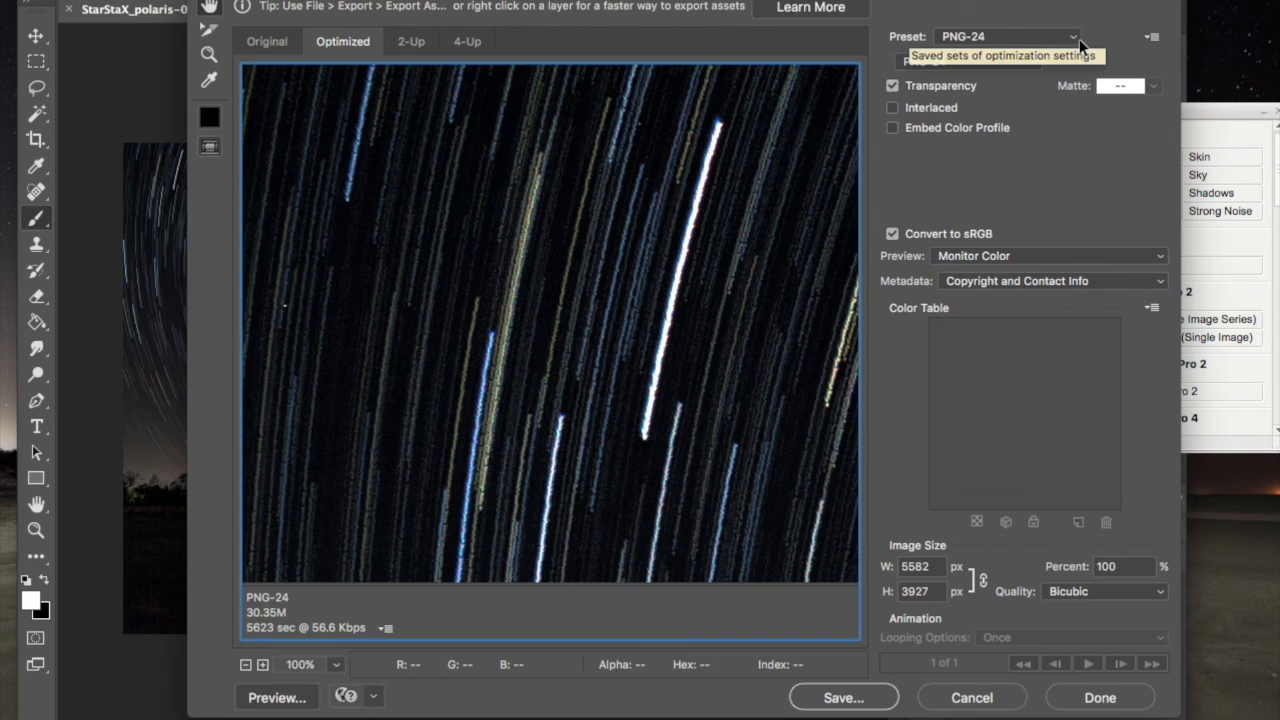
pyautogui.click(1073, 37)
pyautogui.click(1050, 36)
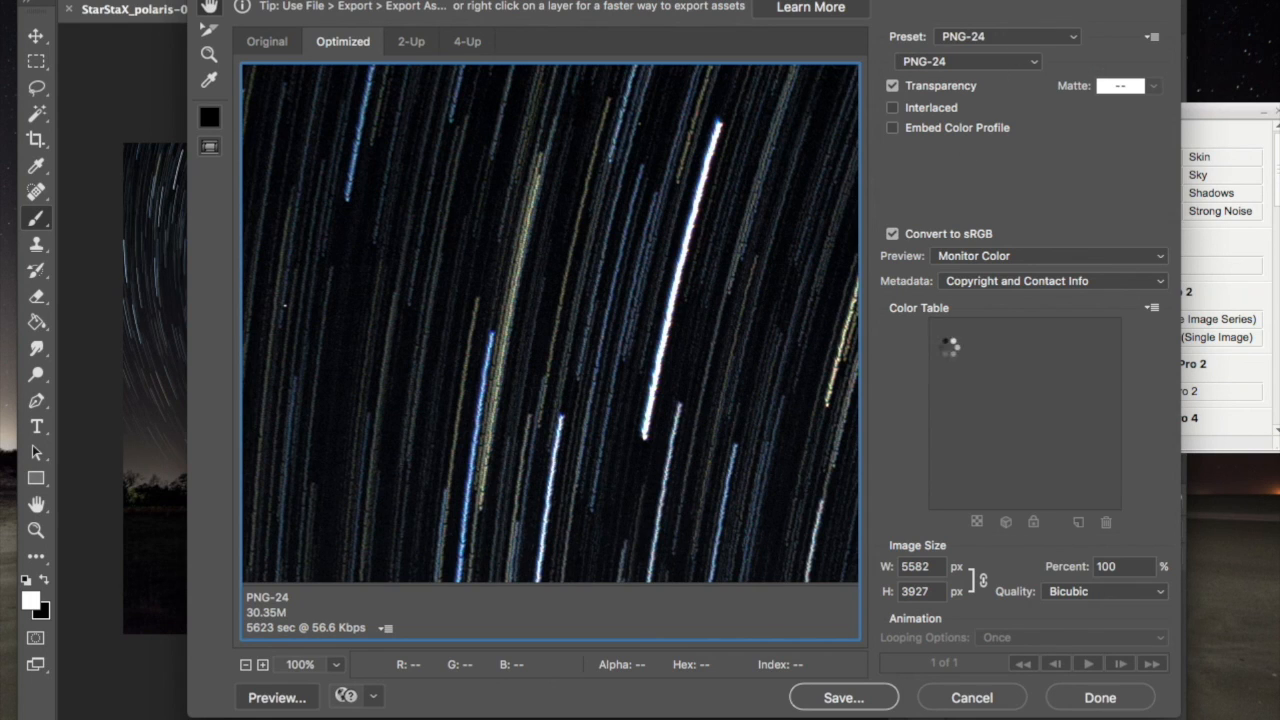
pyautogui.click(972, 698)
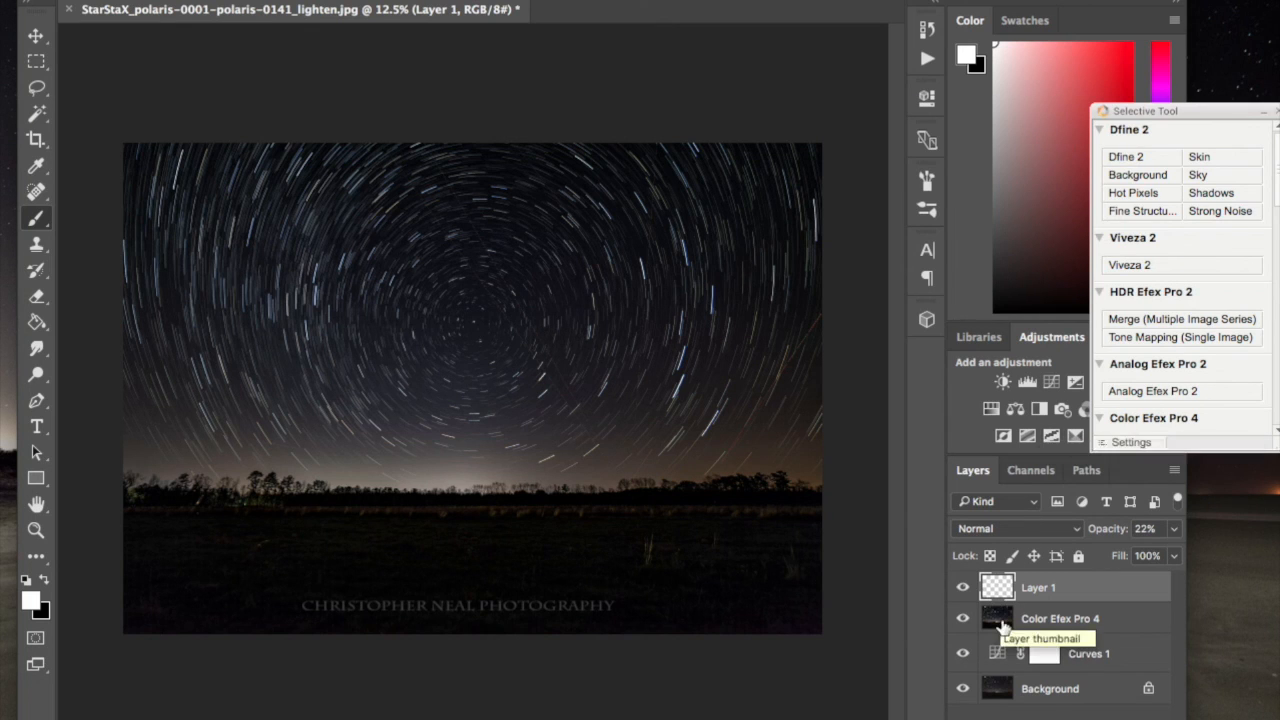
# Ready the healing brush on the Color Efex Pro 4 layer and examine the sky, treeline and foreground at 33.3% for blemishes.
pyautogui.click(1000, 620)
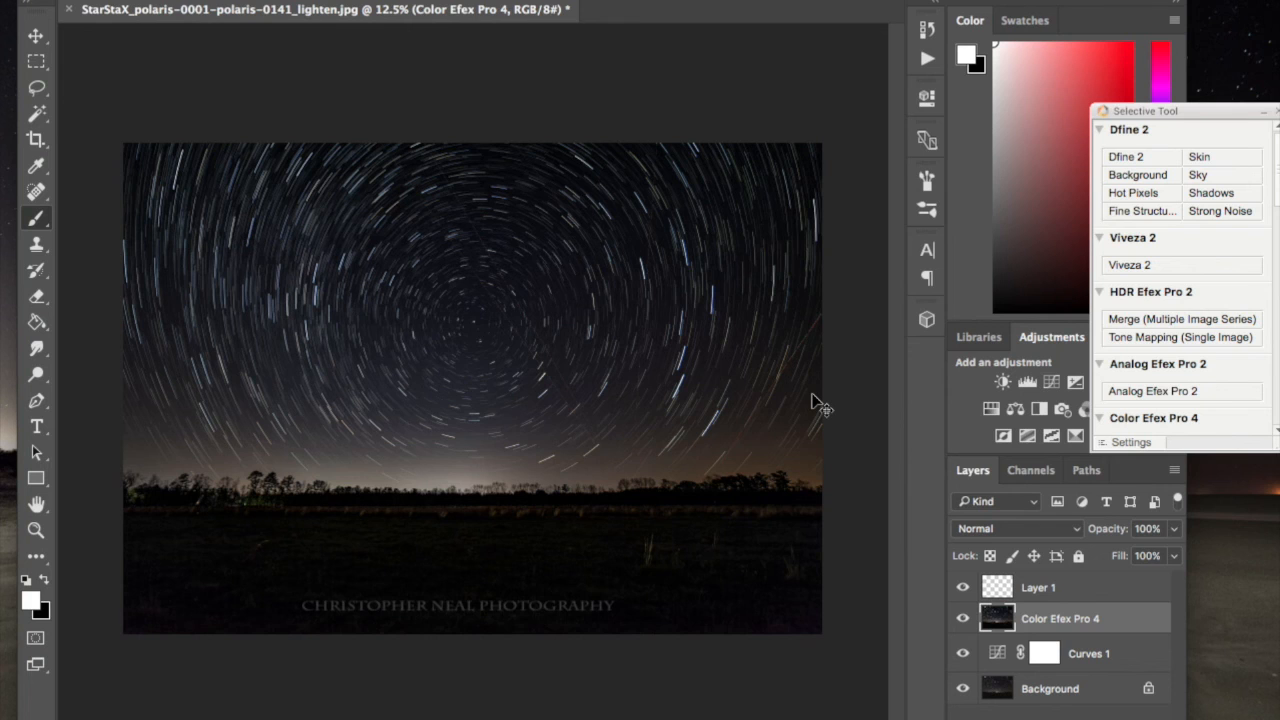
pyautogui.hotkey('ctrl', '+')
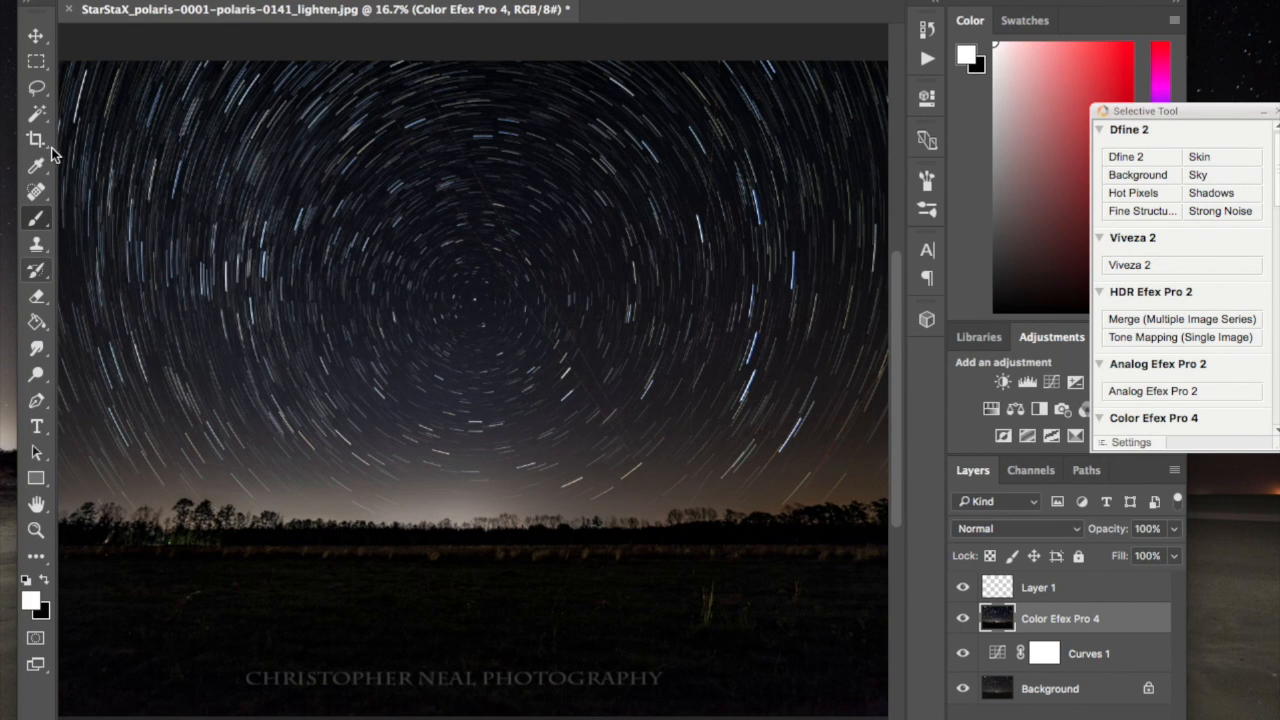
pyautogui.click(37, 194)
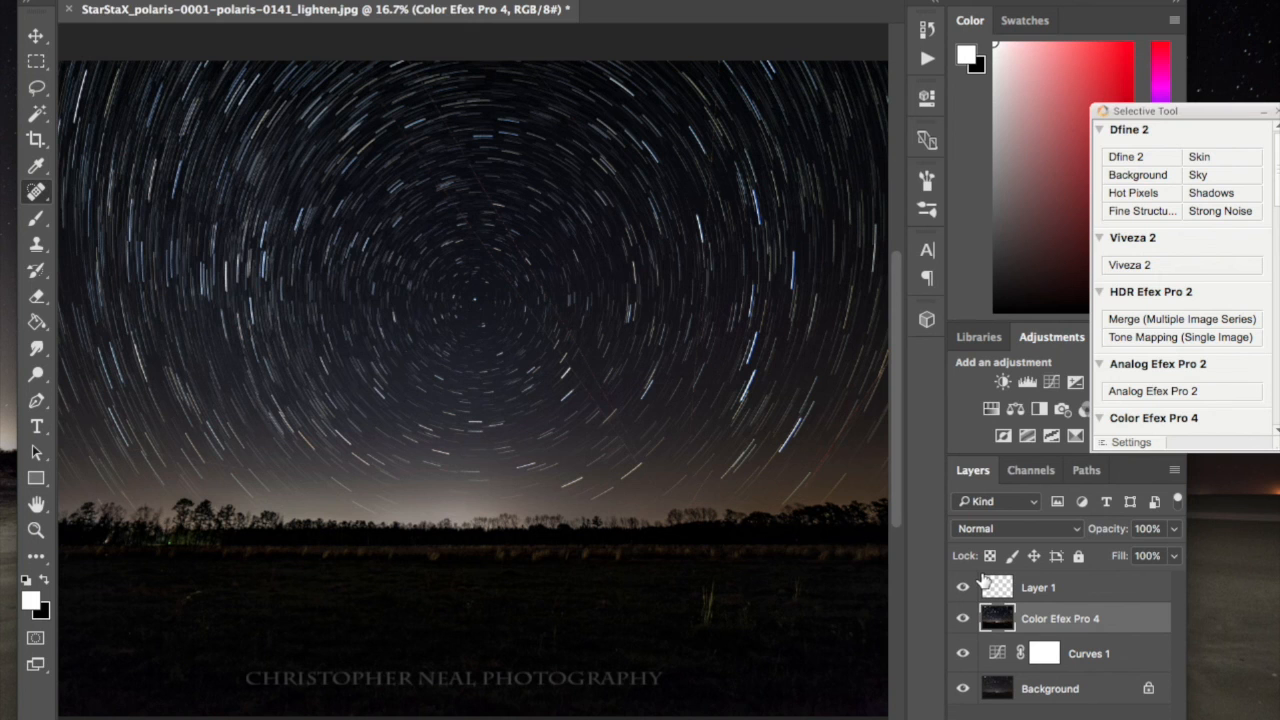
pyautogui.press('super+plus')
pyautogui.press('super+plus')
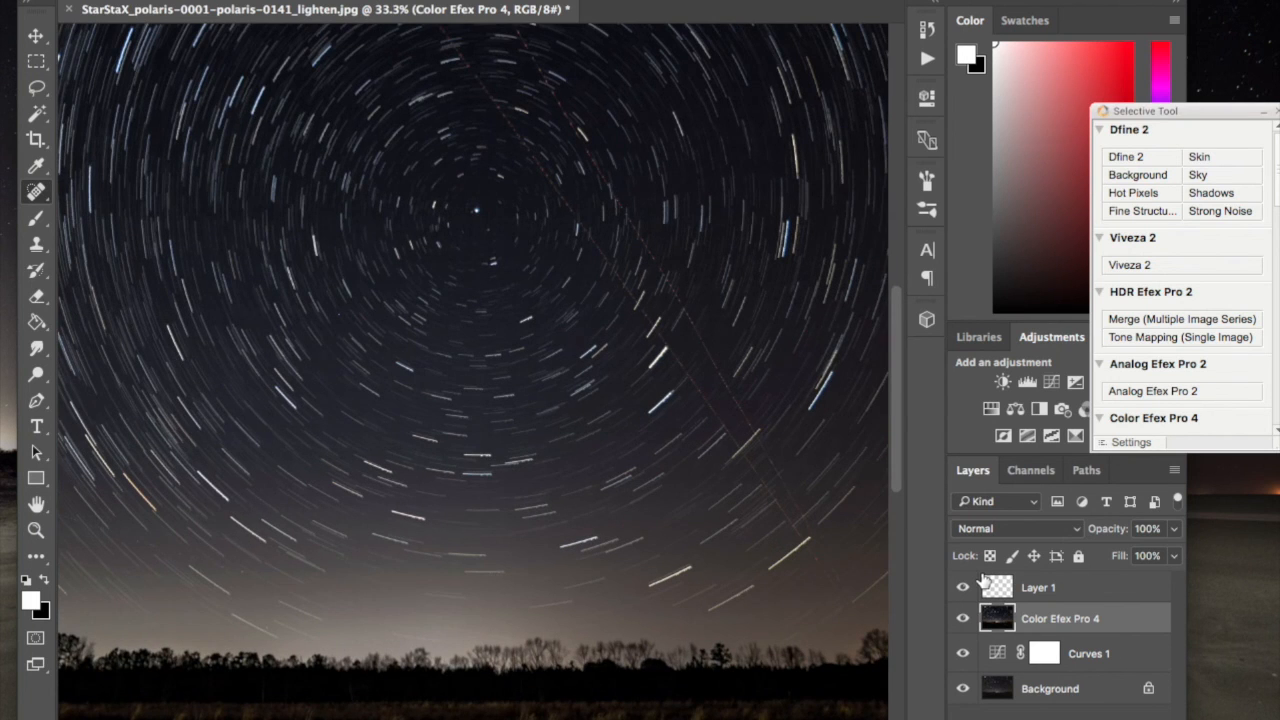
pyautogui.hscroll(-5, 626, 603)
pyautogui.hscroll(-5, 518, 674)
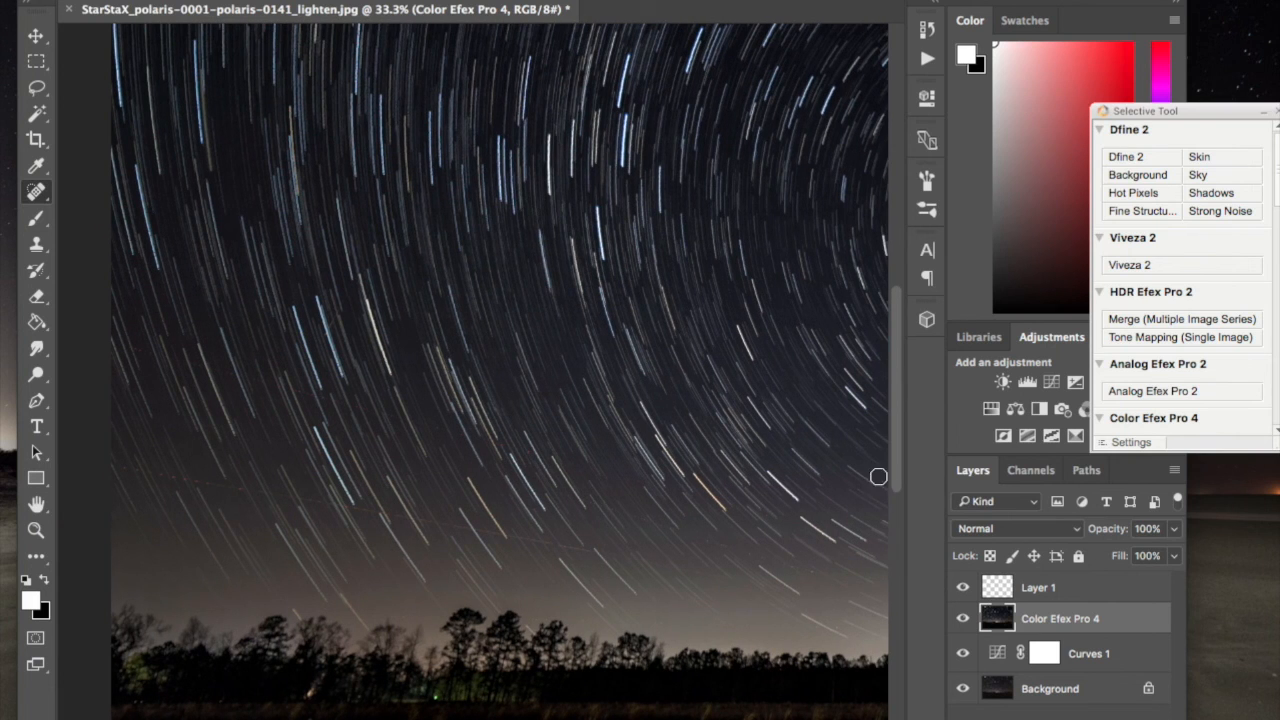
pyautogui.moveTo(897, 476)
pyautogui.mouseDown()
pyautogui.moveTo(910, 347)
pyautogui.moveTo(899, 494)
pyautogui.mouseUp()
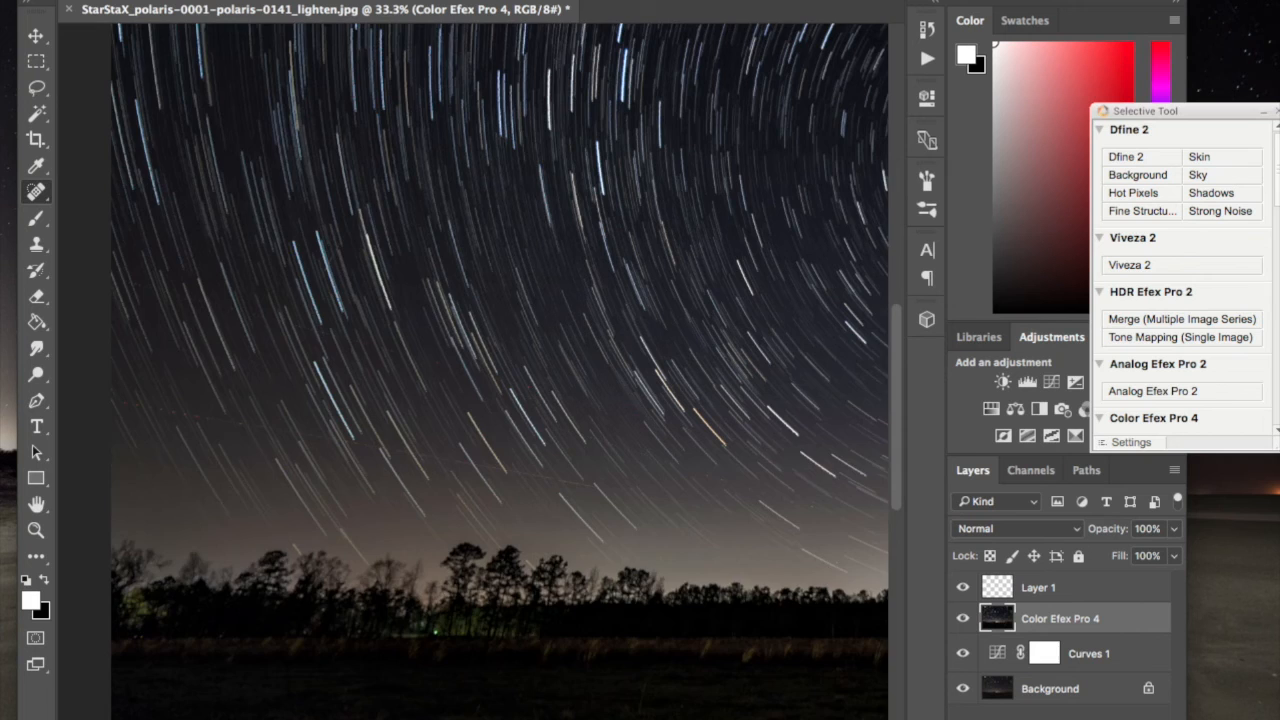
pyautogui.hscroll(15, 473, 400)
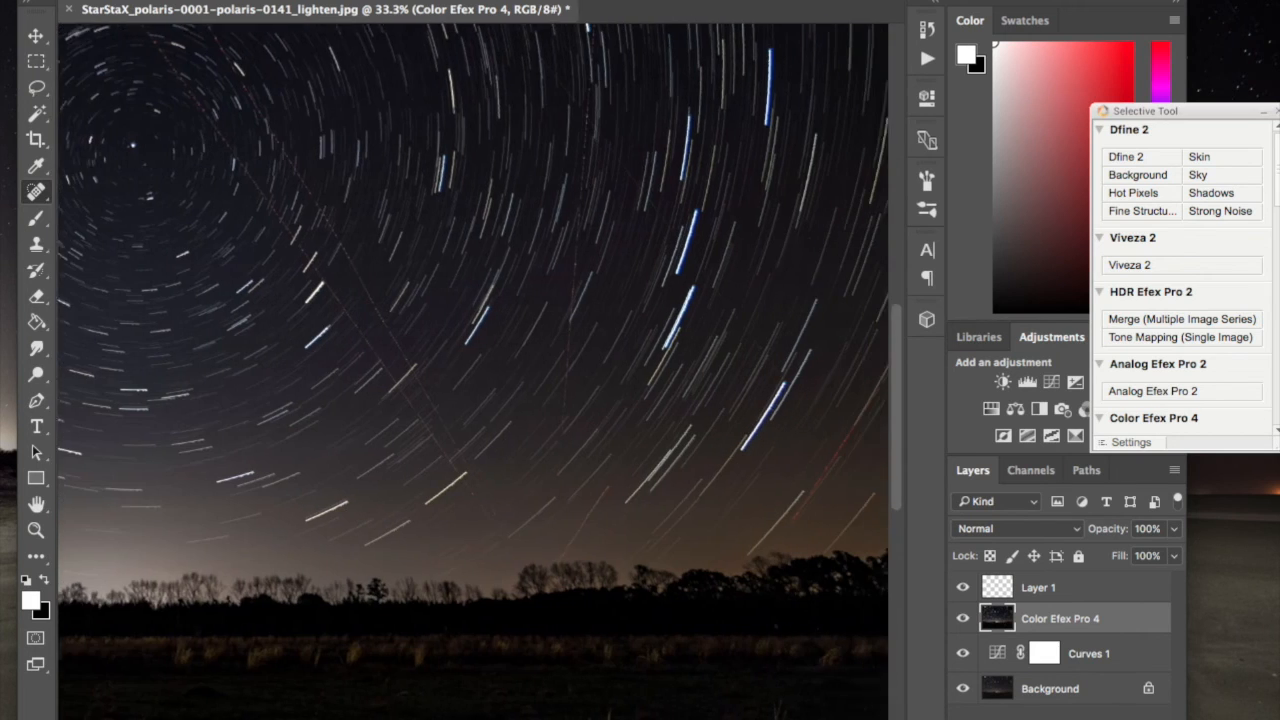
pyautogui.hscroll(10, 473, 400)
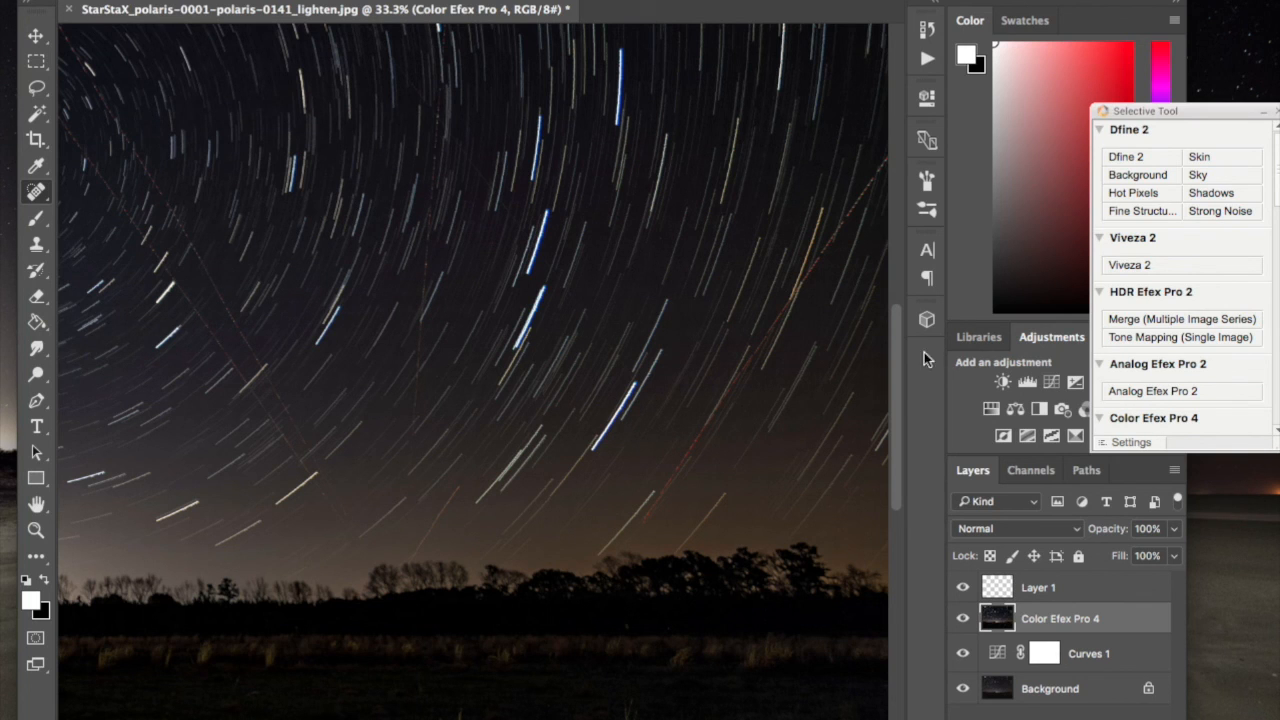
pyautogui.moveTo(897, 381); pyautogui.dragTo(891, 472)
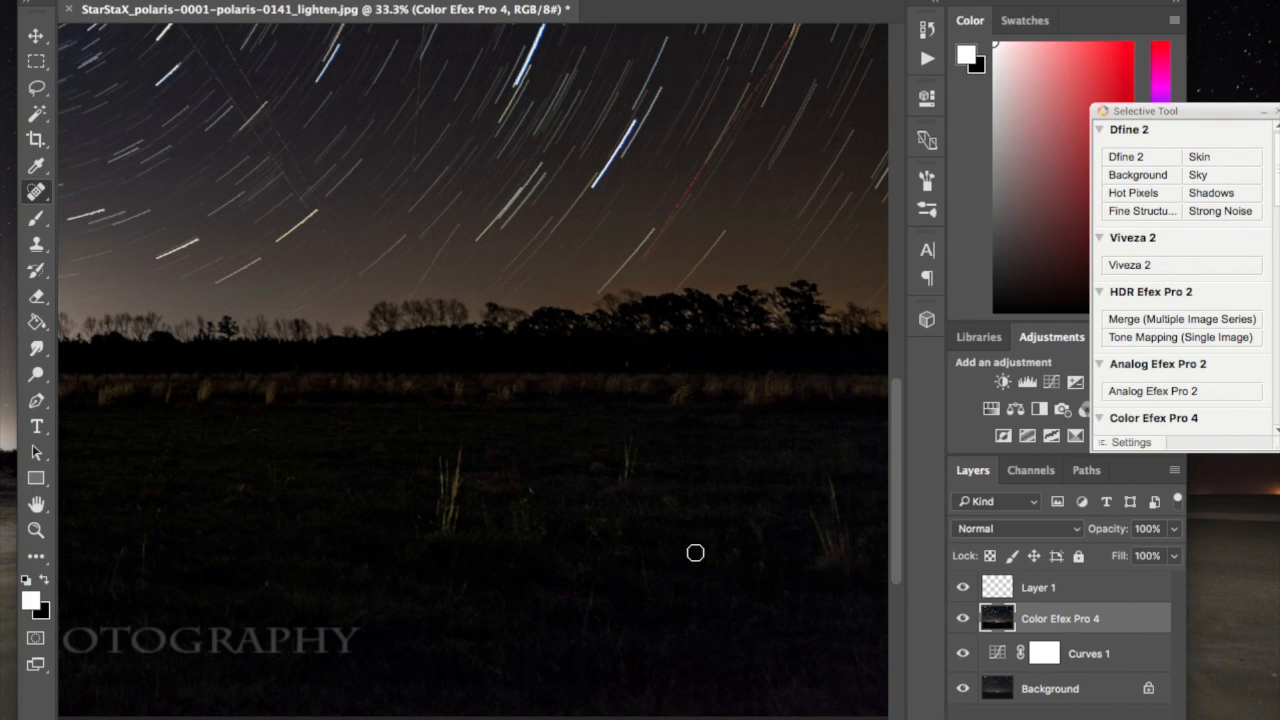
pyautogui.hscroll(-10, 538, 658)
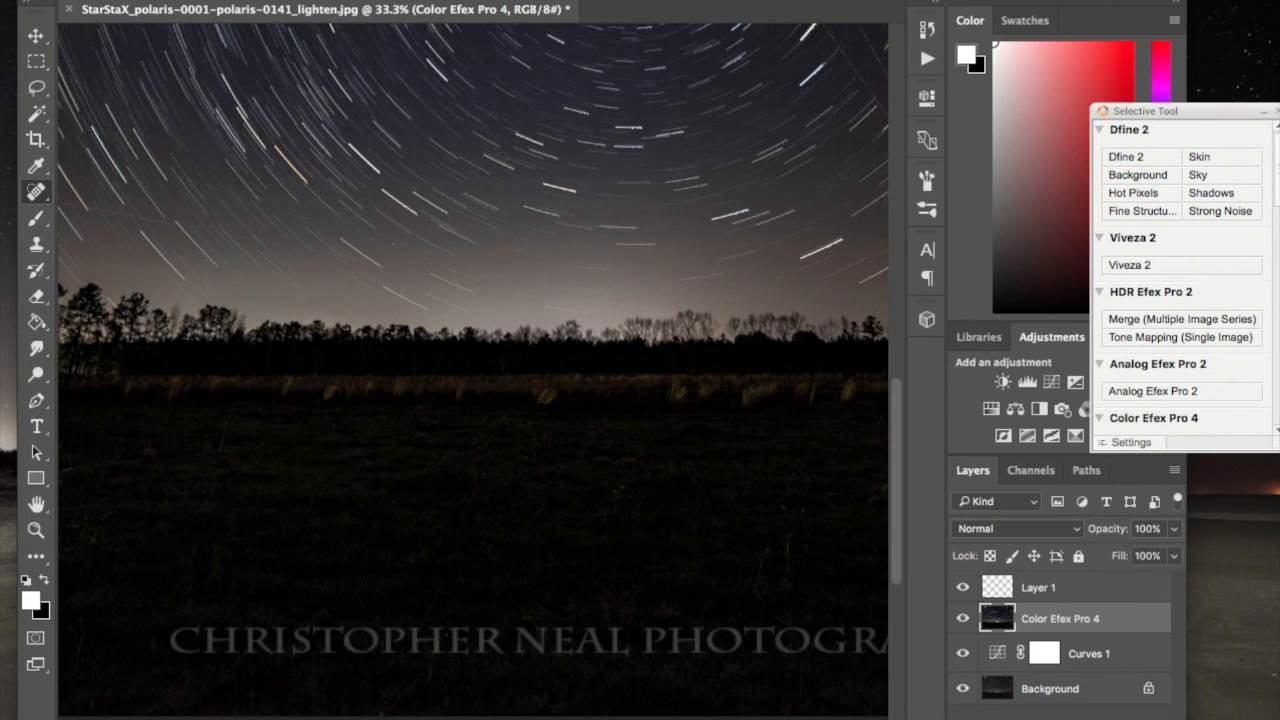
pyautogui.hscroll(-12, 474, 369)
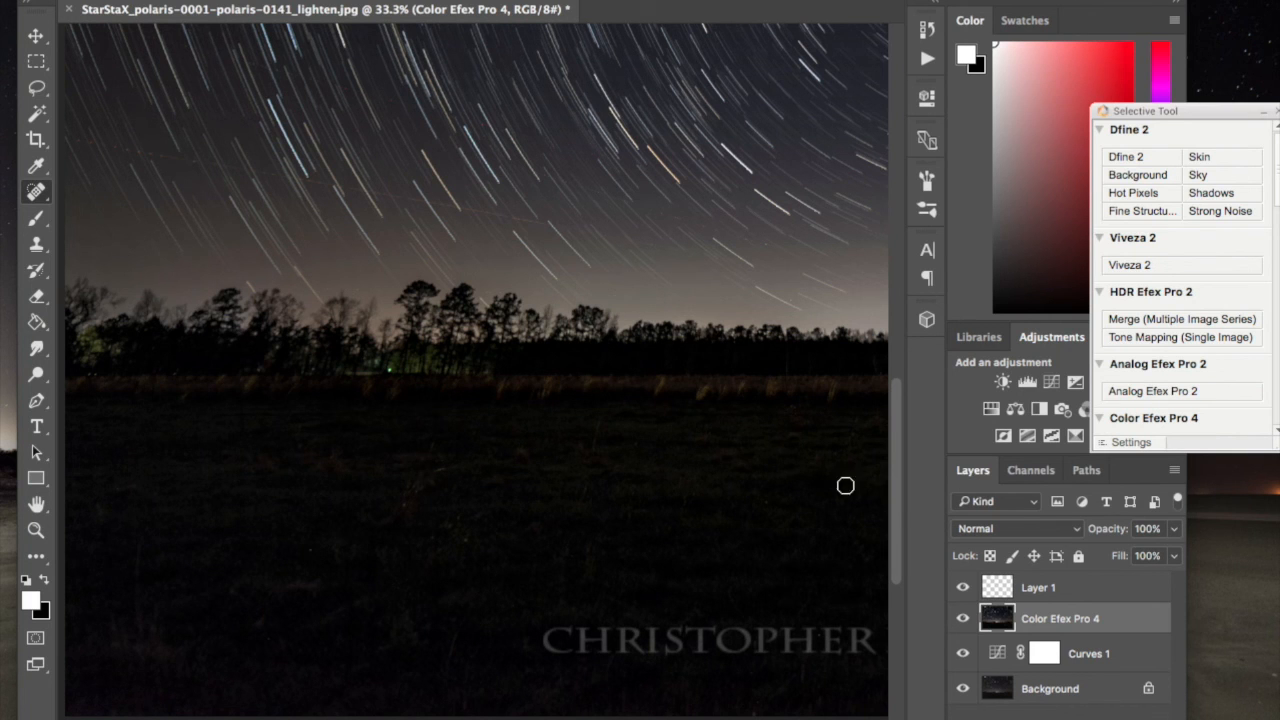
pyautogui.moveTo(900, 492); pyautogui.dragTo(900, 474)
pyautogui.scroll(5, 908, 383)
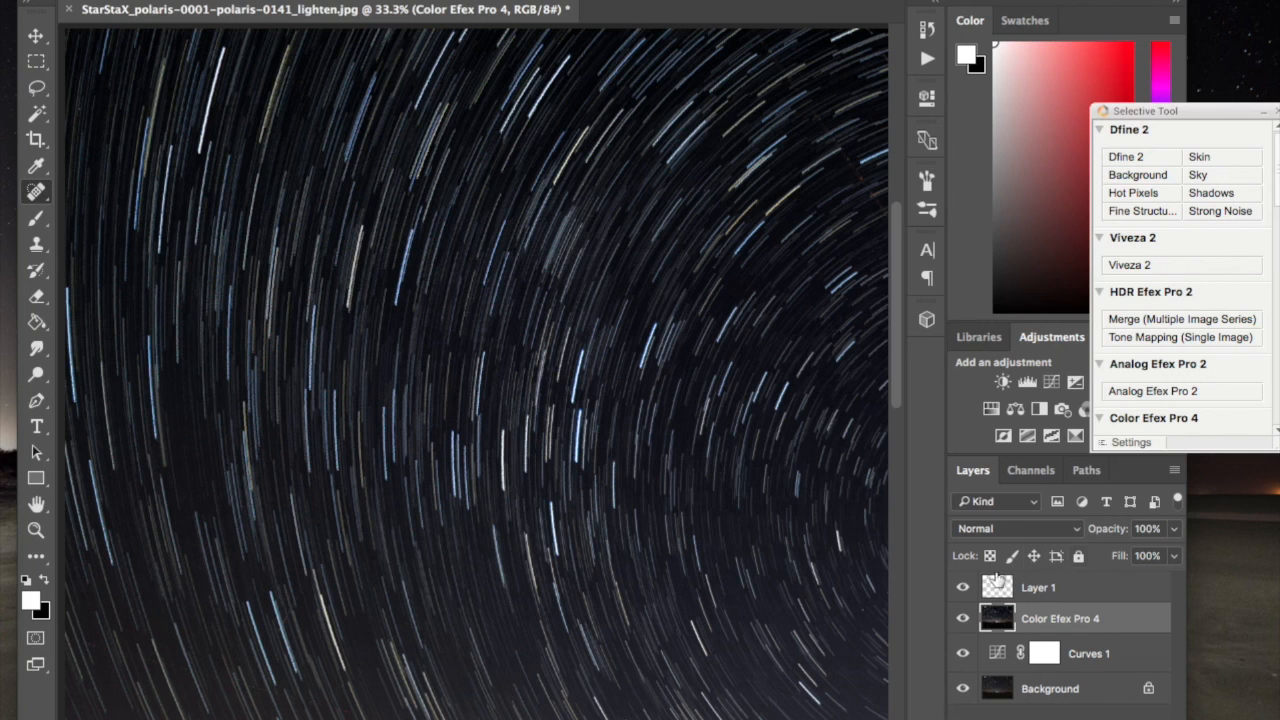
# Select the watermark layer and open Save for Web (Legacy) with the JPEG-out Settings preset.
pyautogui.click(1048, 588)
pyautogui.click(113, 1)
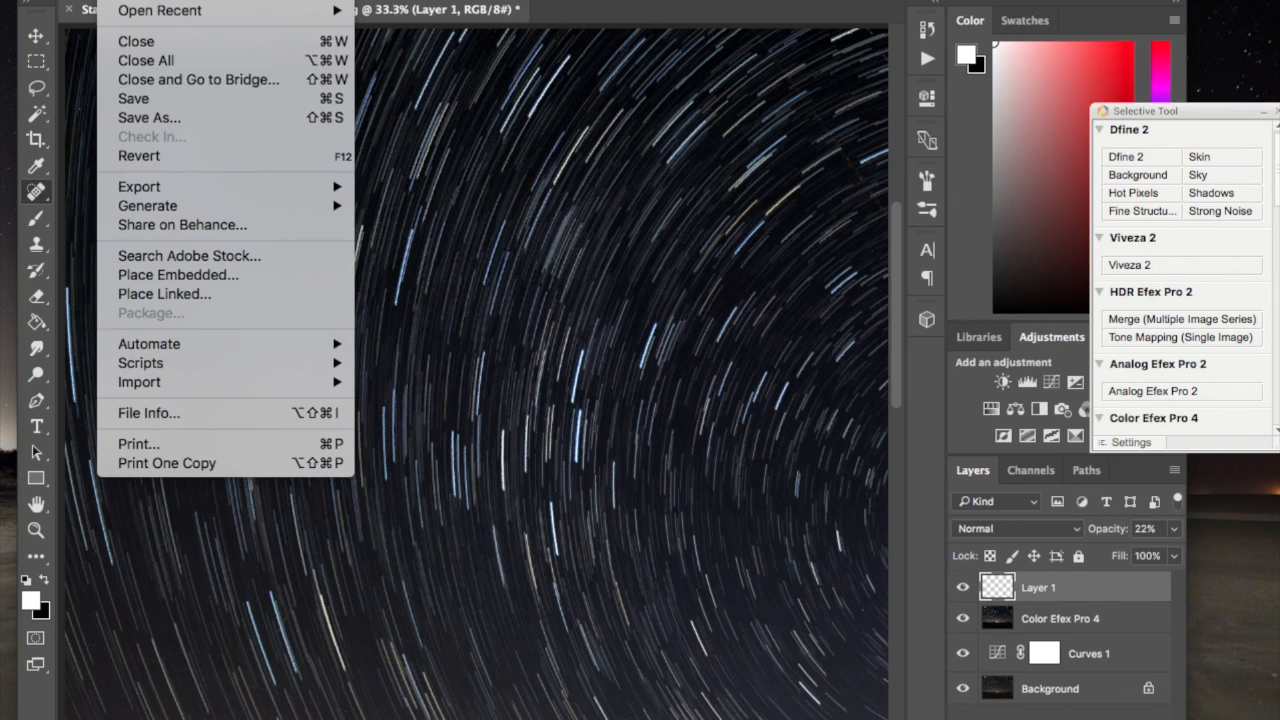
pyautogui.moveTo(187, 187)
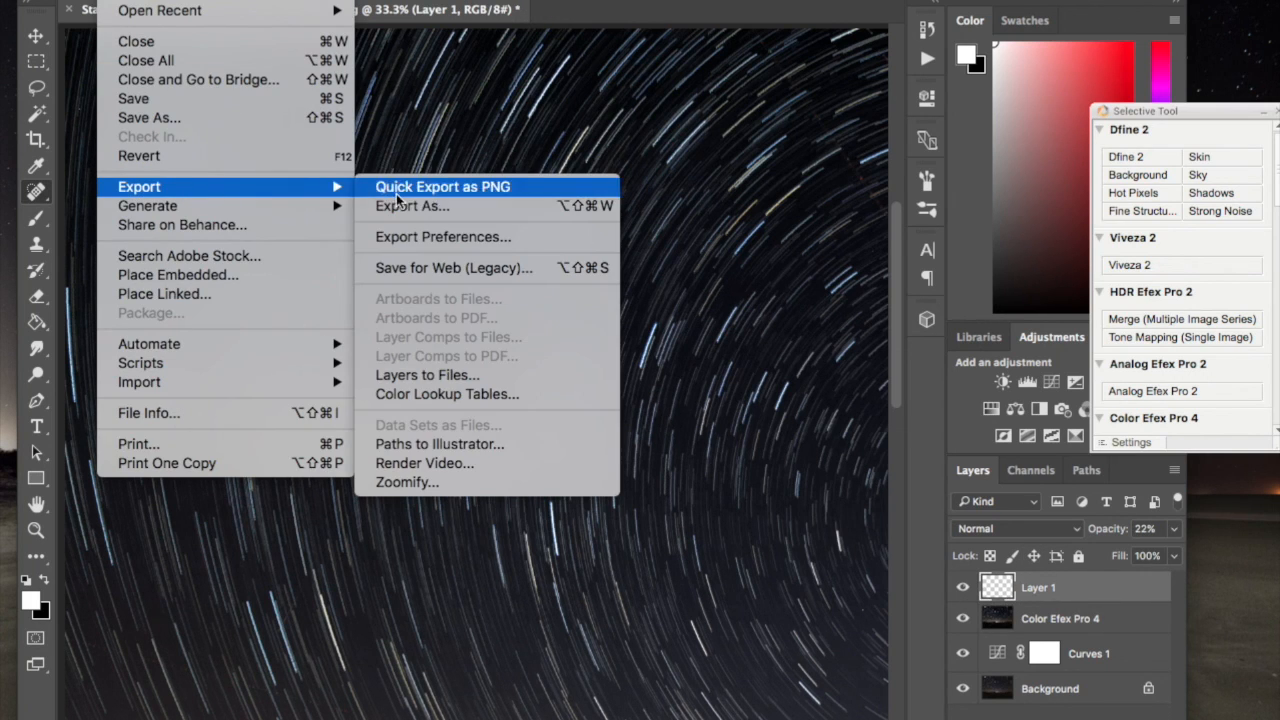
pyautogui.click(428, 274)
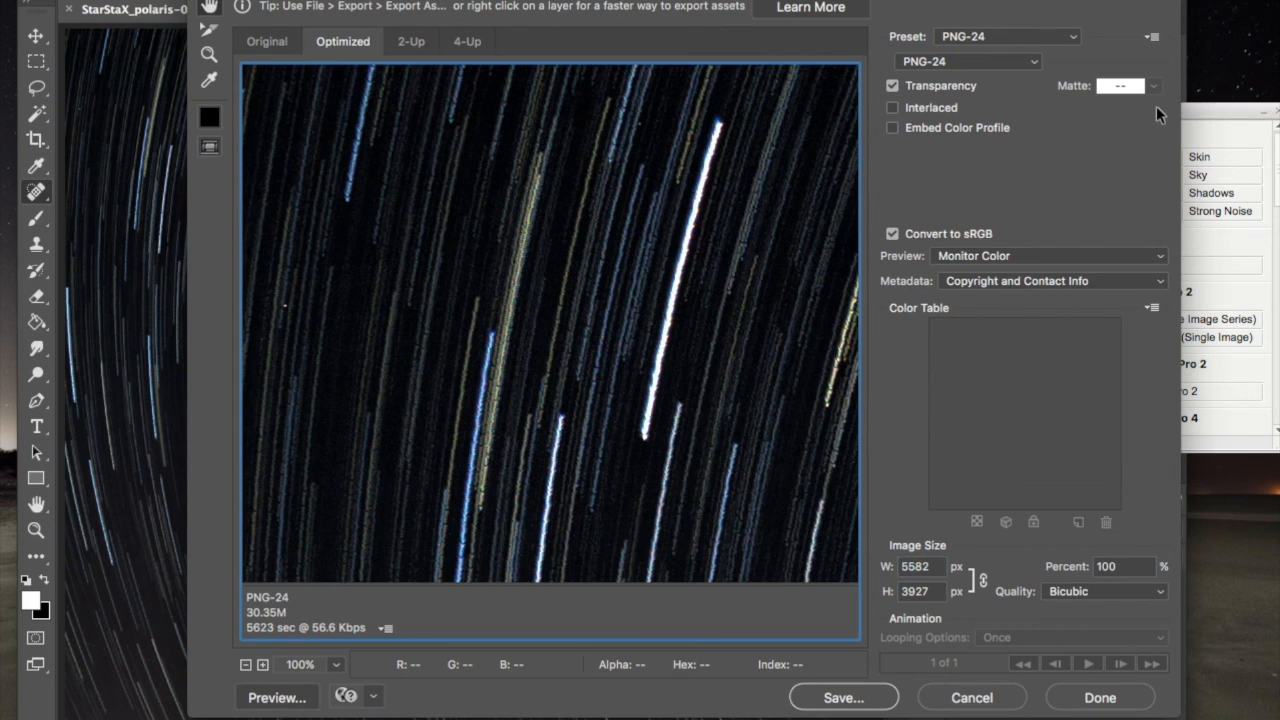
pyautogui.click(1070, 36)
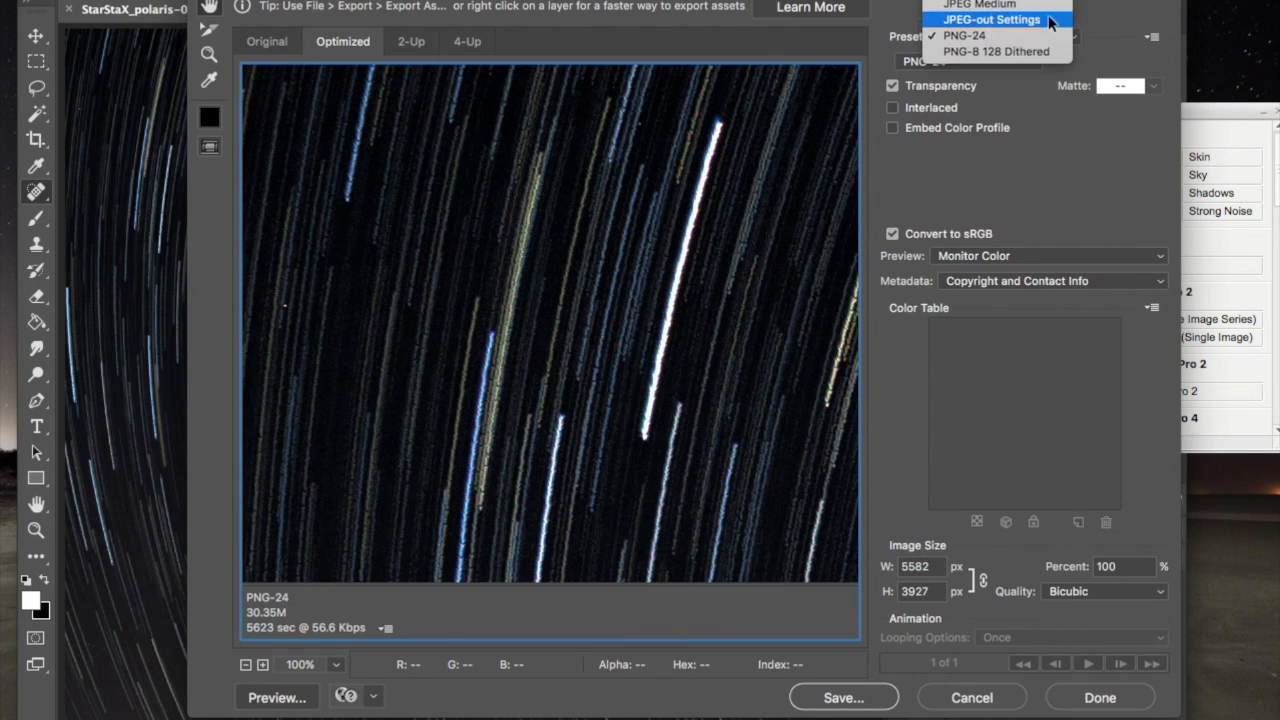
pyautogui.click(1045, 19)
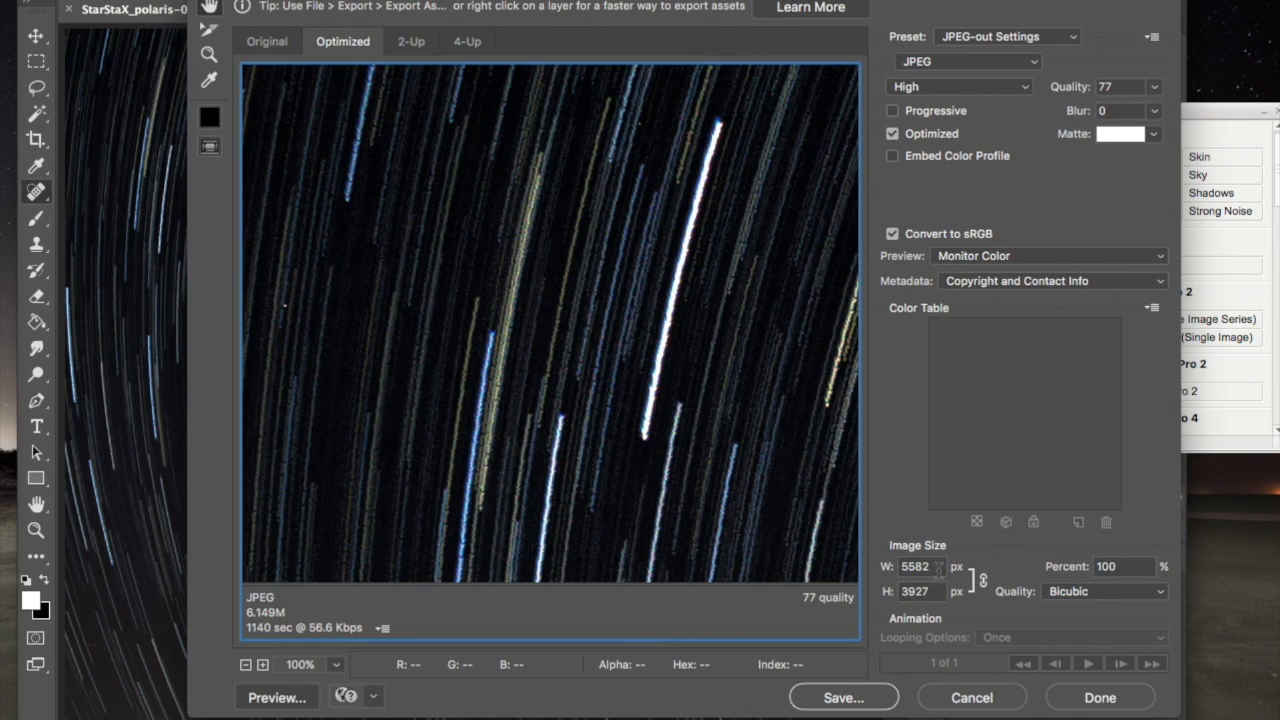
# Set the width of the exported JPEG to 2048 px, keeping its proportions.
pyautogui.moveTo(938, 566); pyautogui.dragTo(876, 568)
pyautogui.write('2015')
pyautogui.press('BackSpace')
pyautogui.write('4')
pyautogui.press('BackSpace')
pyautogui.press('BackSpace')
pyautogui.write('48')
# Save the web JPEG as polaris-0001.jpg in Photography/working/2017/01/output on the Jump1 drive.
pyautogui.click(845, 700)
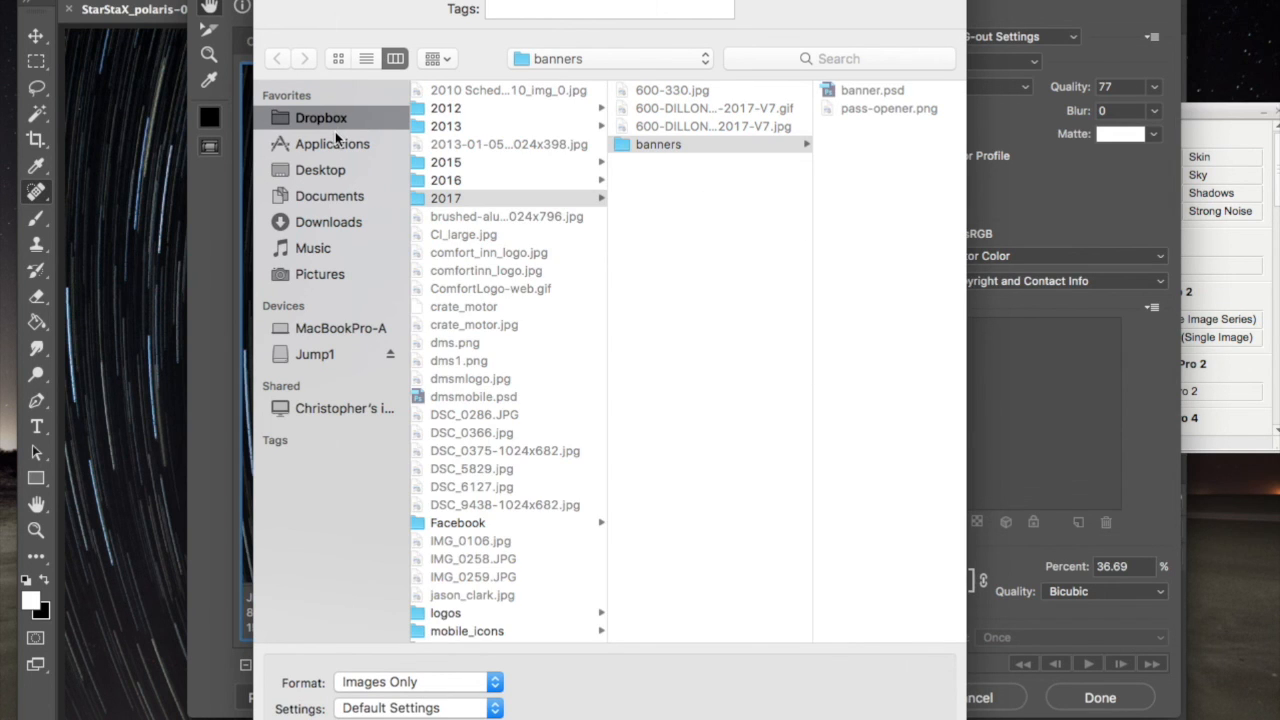
pyautogui.click(316, 353)
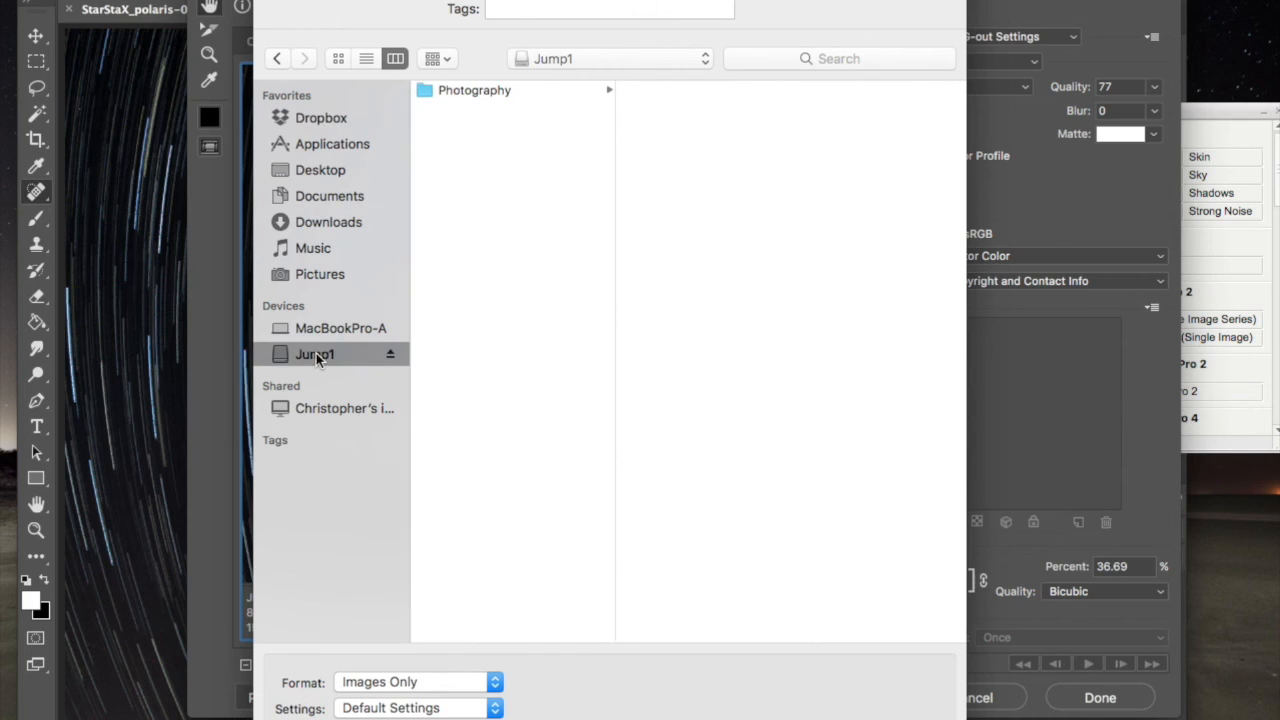
pyautogui.click(487, 92)
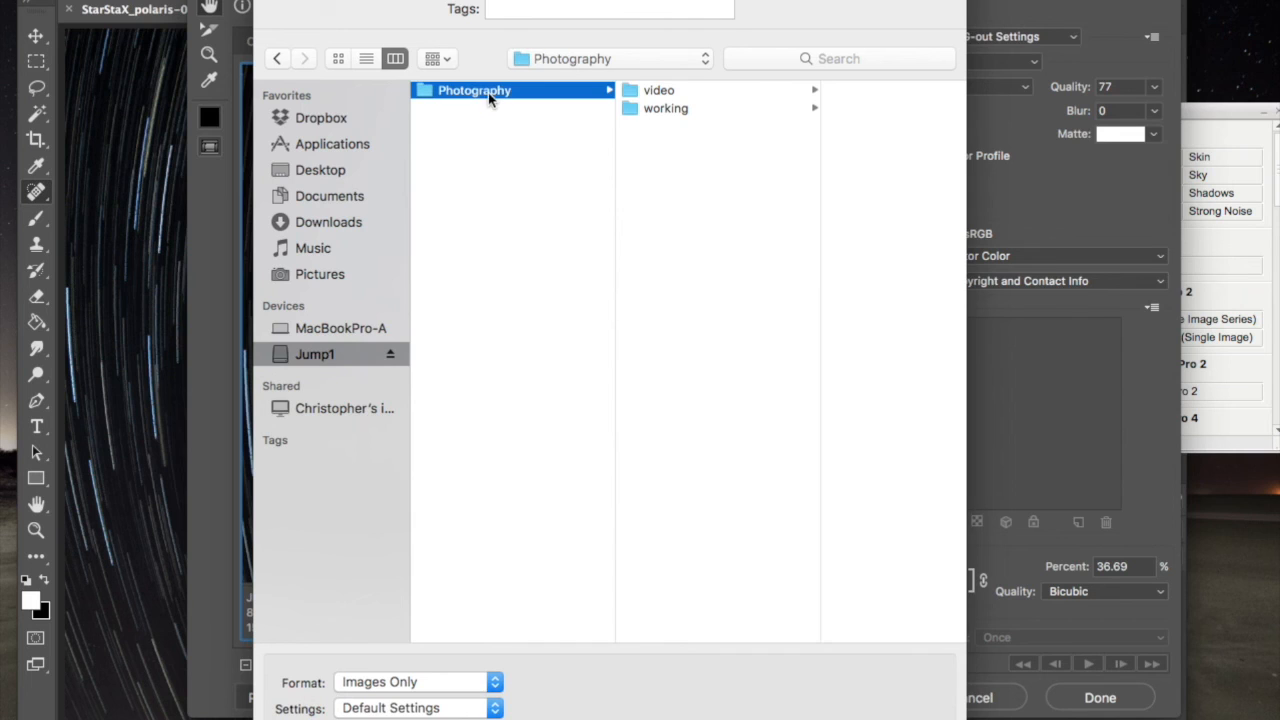
pyautogui.click(668, 108)
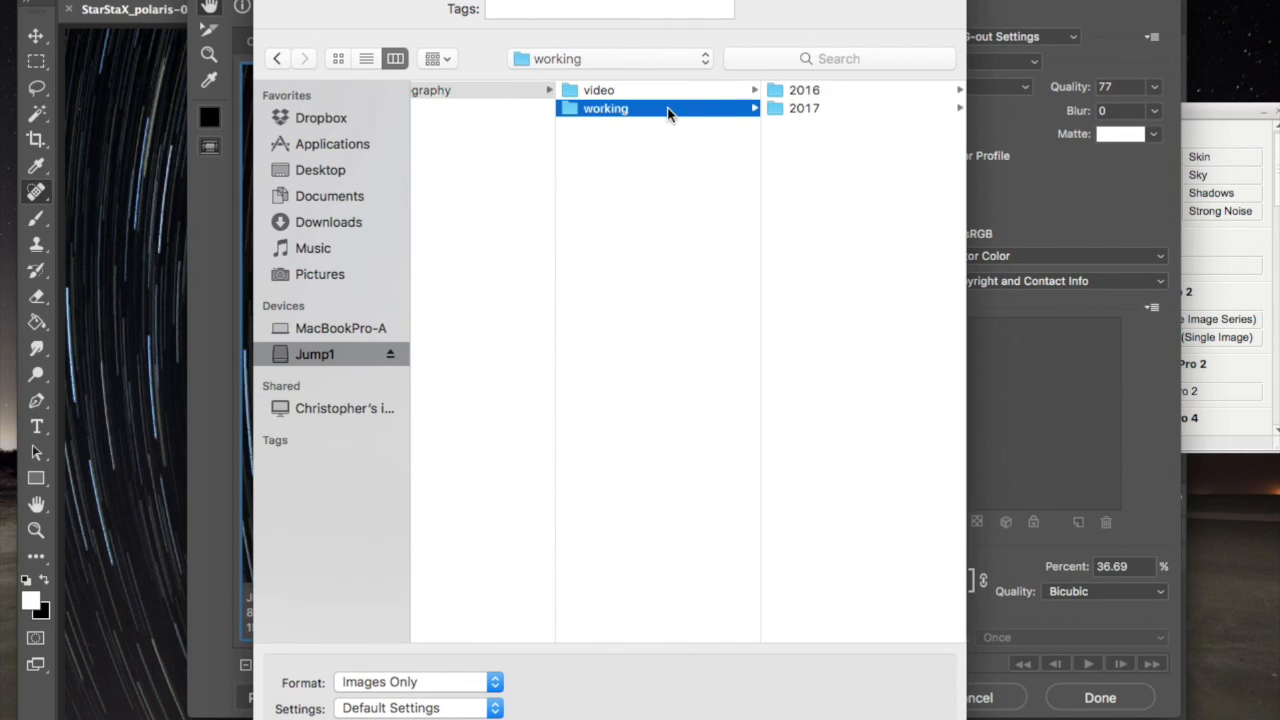
pyautogui.click(826, 107)
pyautogui.click(826, 93)
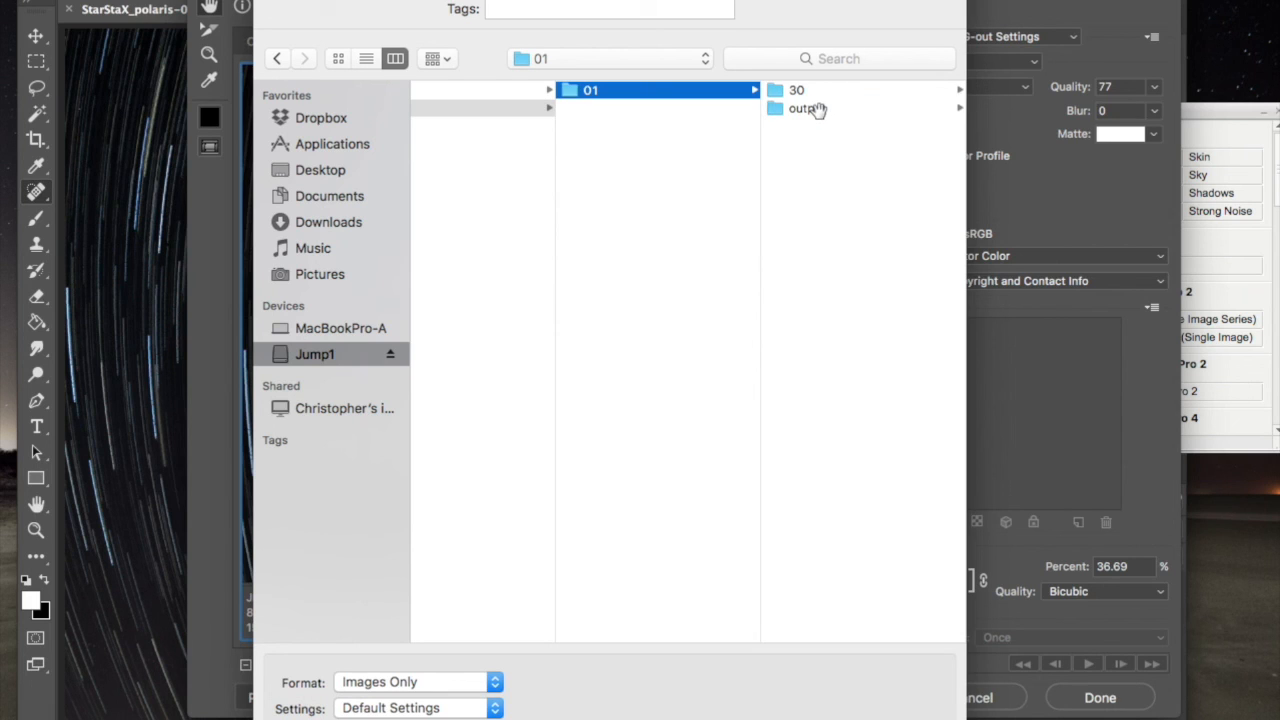
pyautogui.click(816, 109)
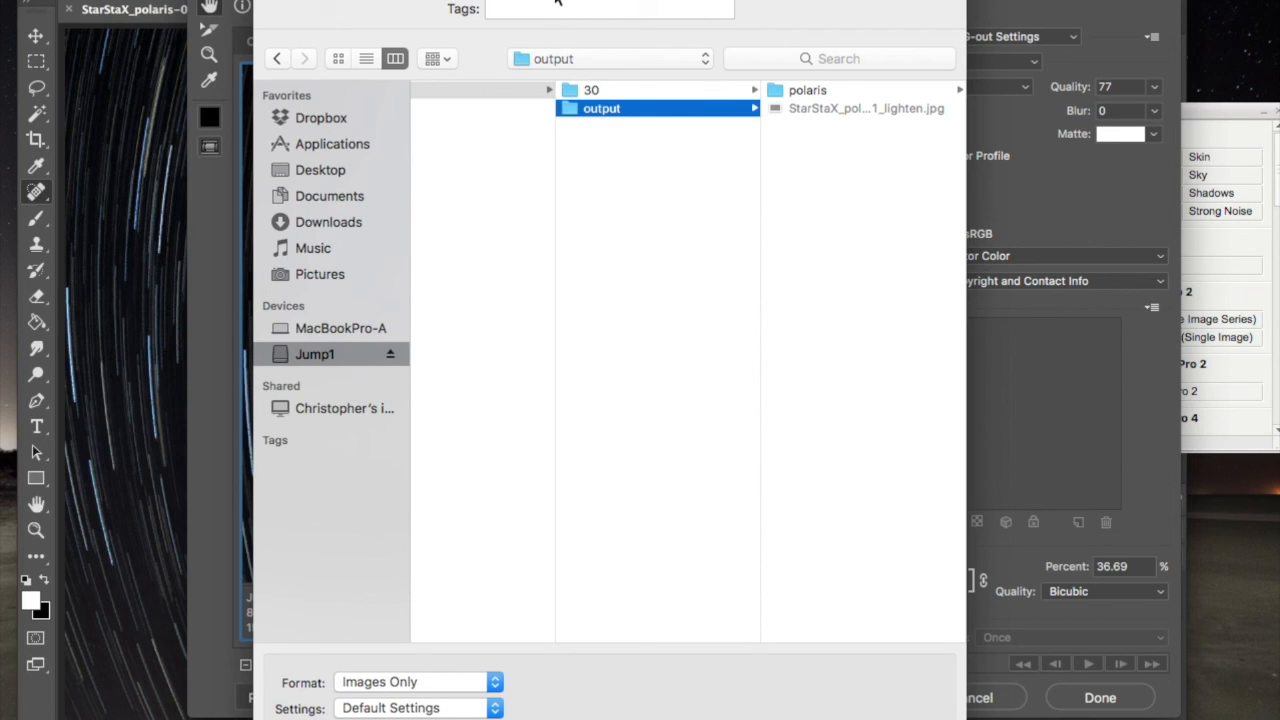
pyautogui.click(556, 0)
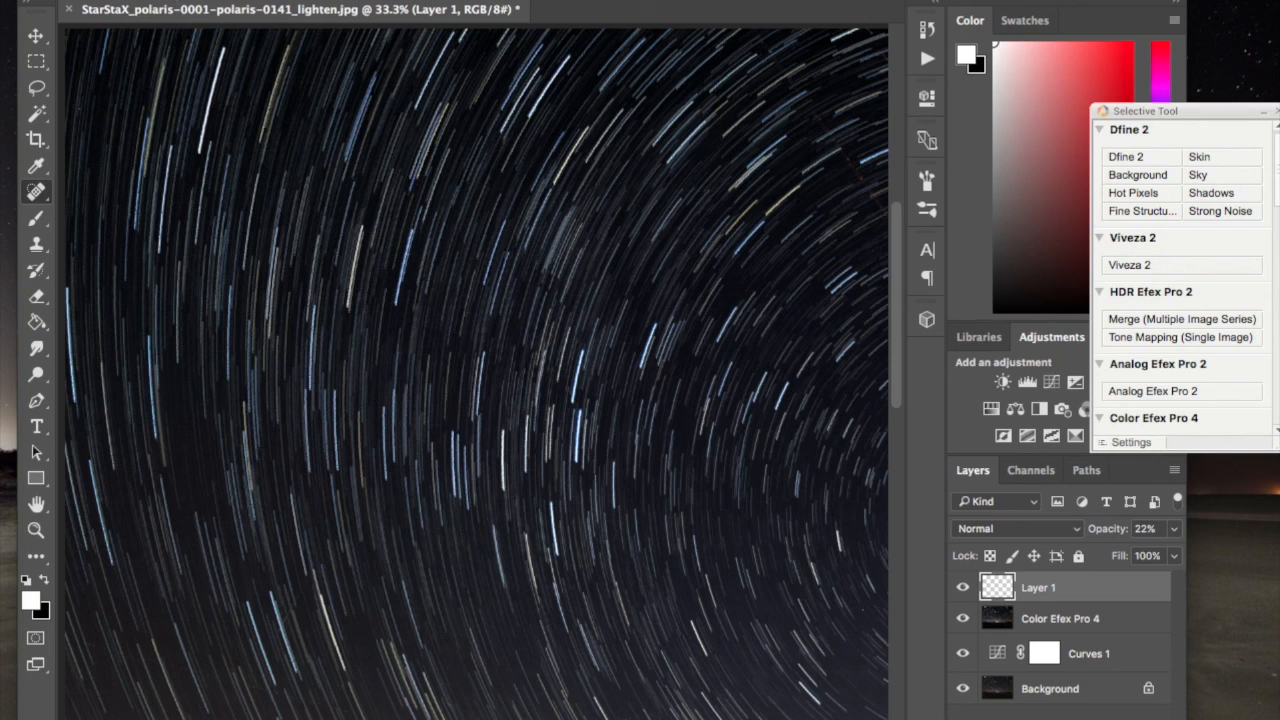
# Save the layered image as a TIFF in the output folder with no image compression, interleaved pixel order and RLE layer compression.
pyautogui.click(116, 1)
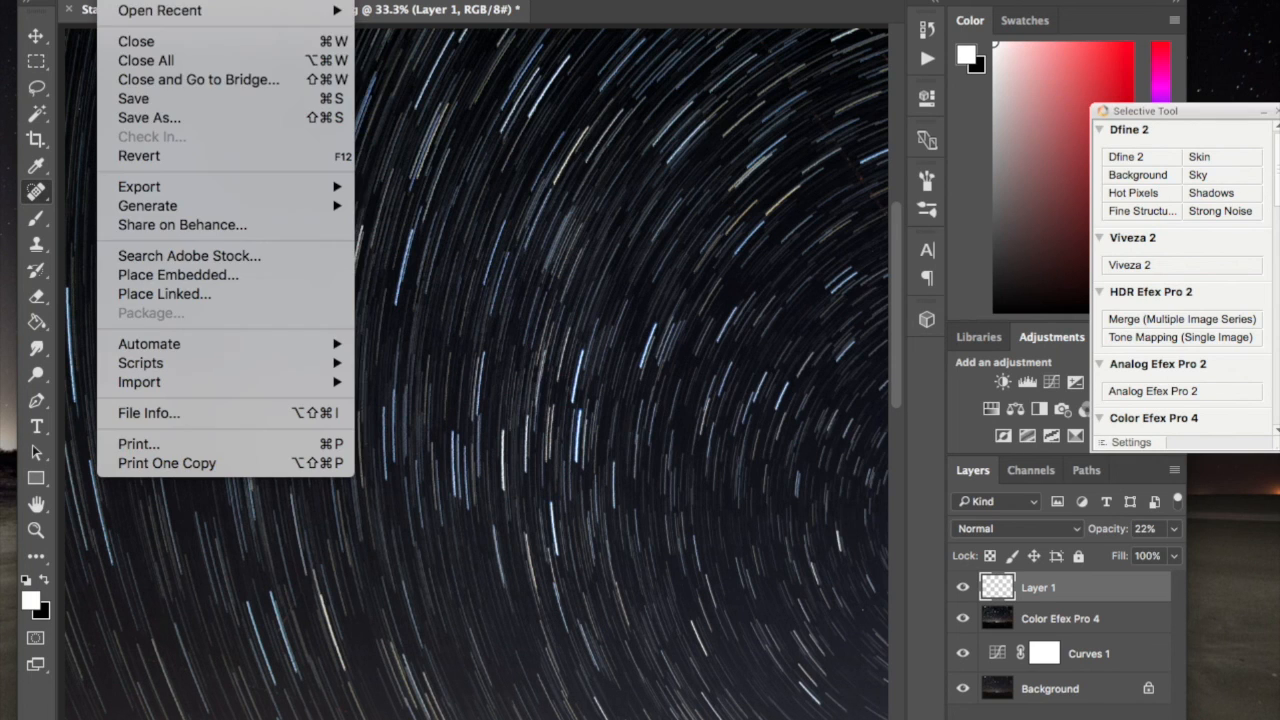
pyautogui.click(172, 100)
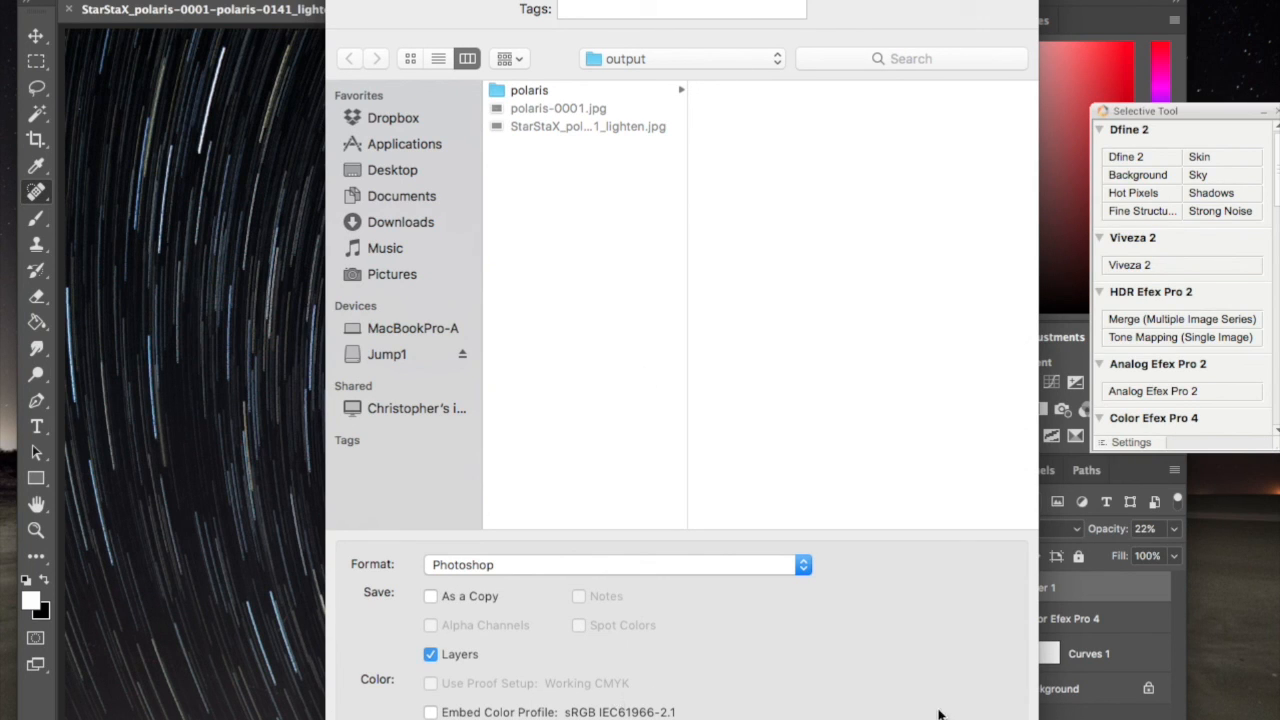
pyautogui.click(803, 565)
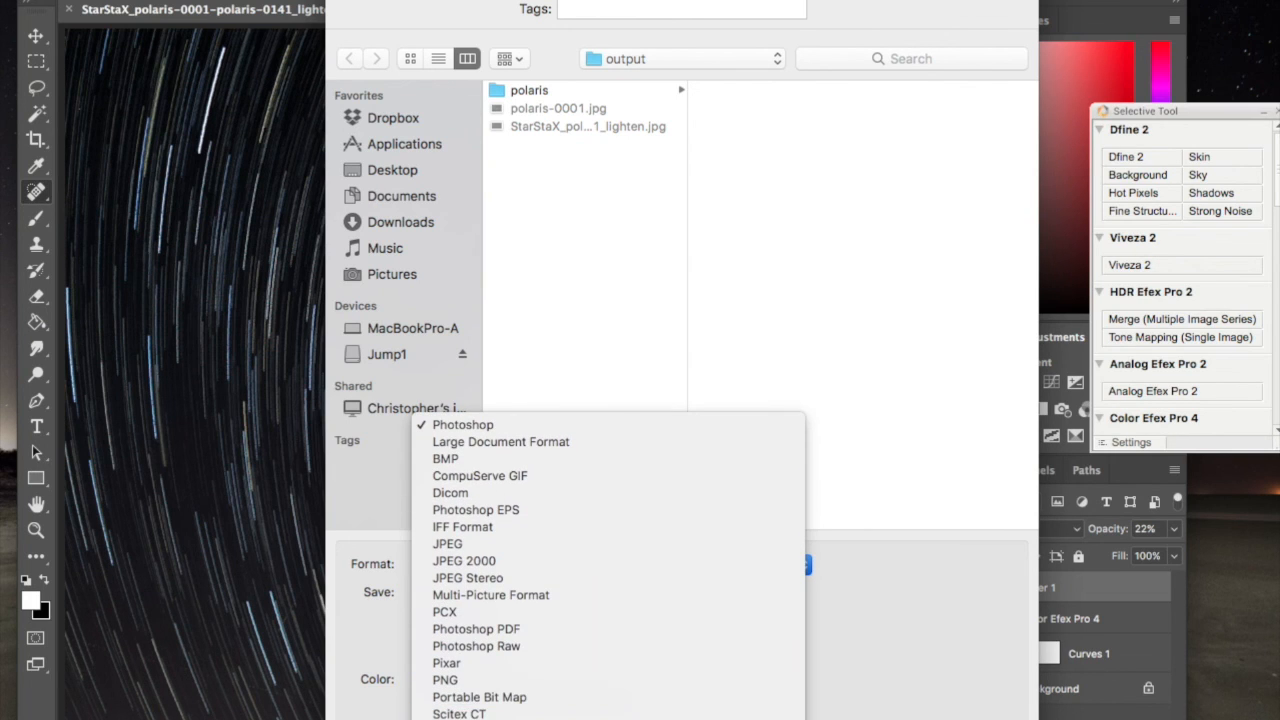
pyautogui.click(720, 710)
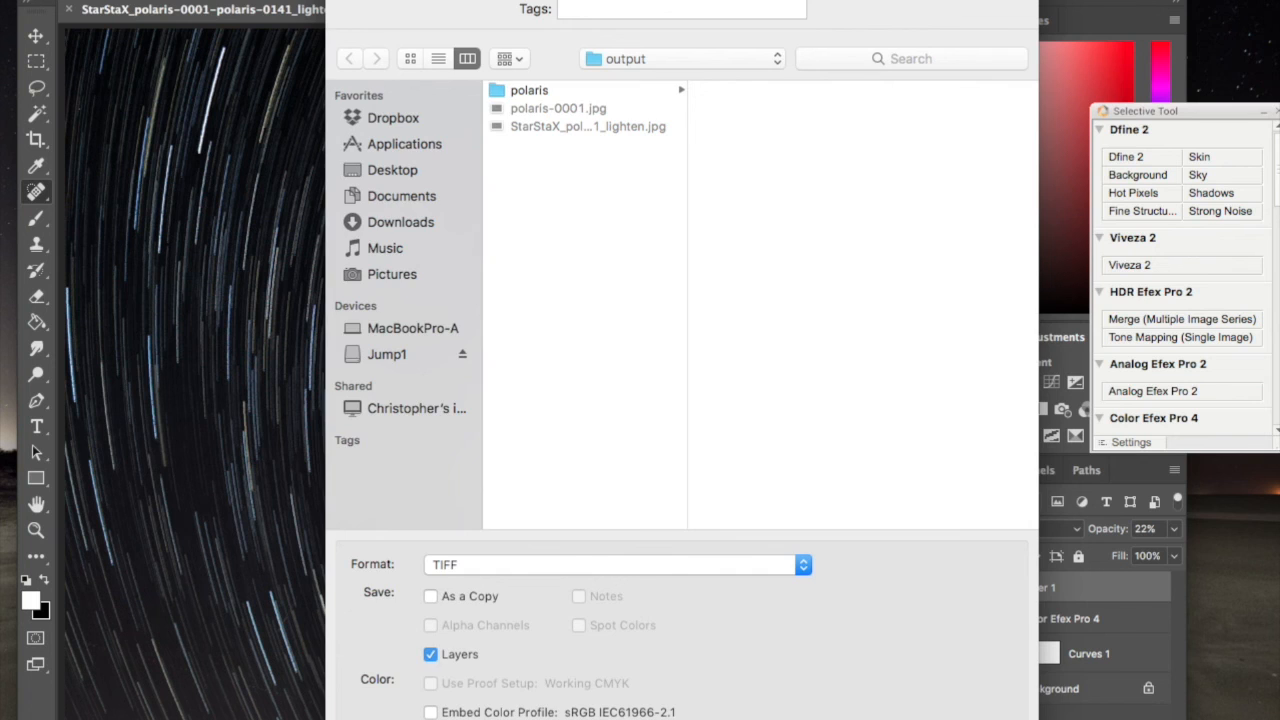
pyautogui.press('Return')
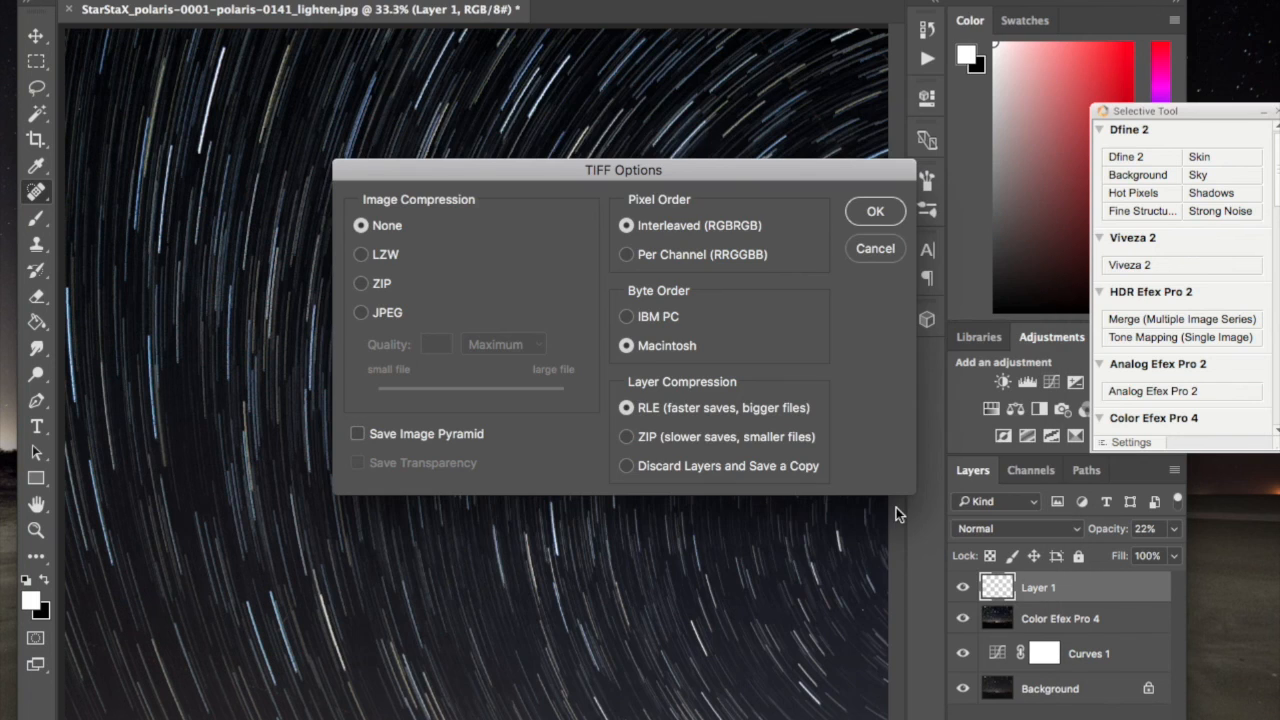
pyautogui.click(888, 222)
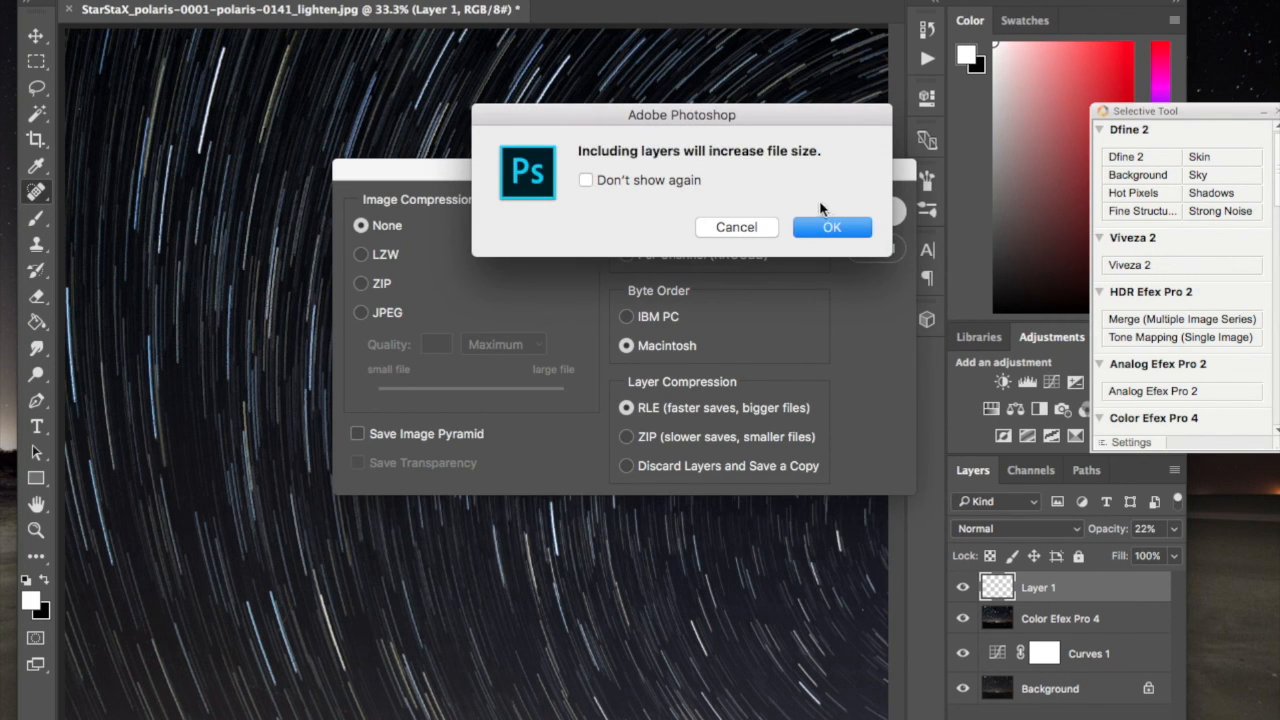
pyautogui.click(832, 228)
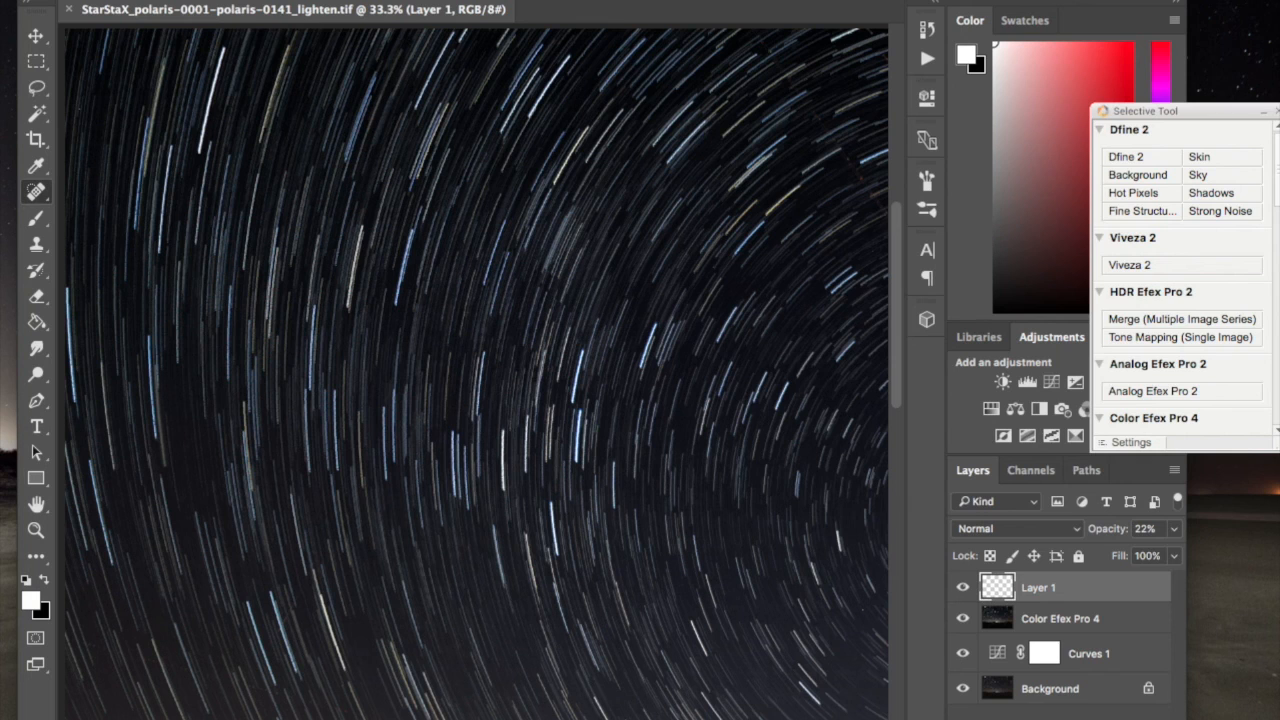
# Quit Photoshop and, in a new Finder window, open polaris-0001.jpg from Photography/working/2017/01/output on the Jump1 drive.
pyautogui.press('super+q')
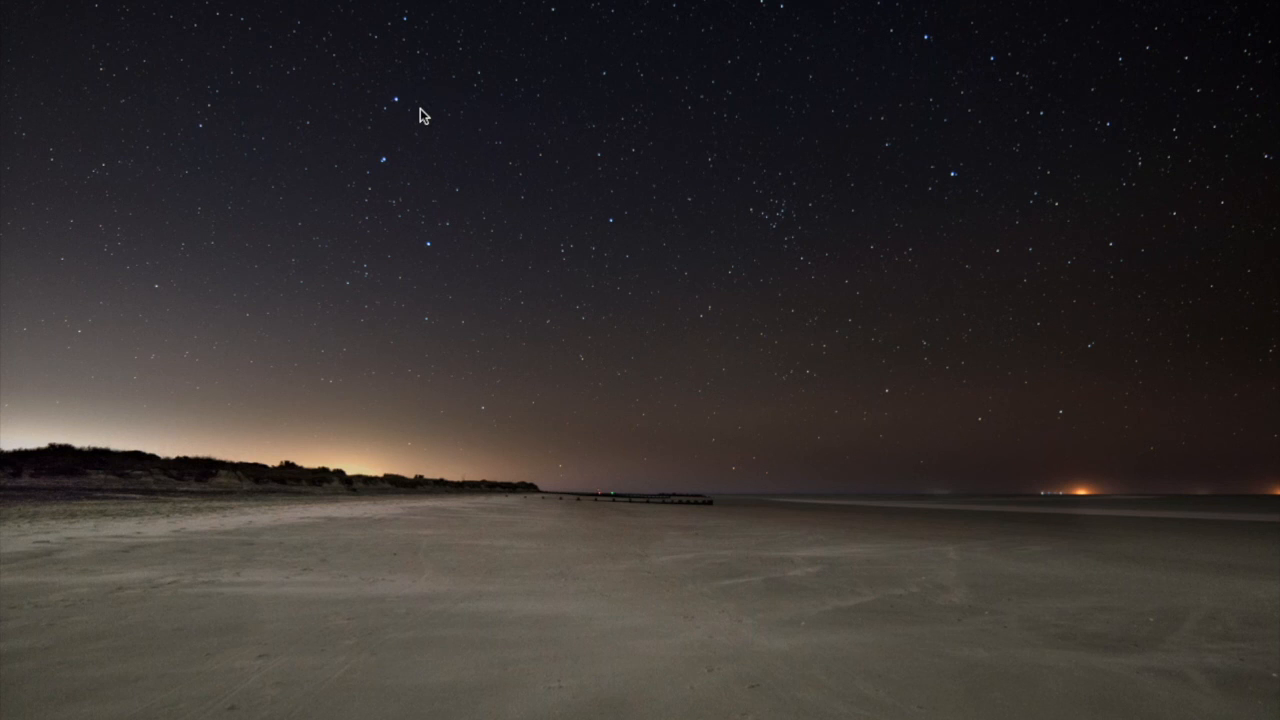
pyautogui.press('super+n')
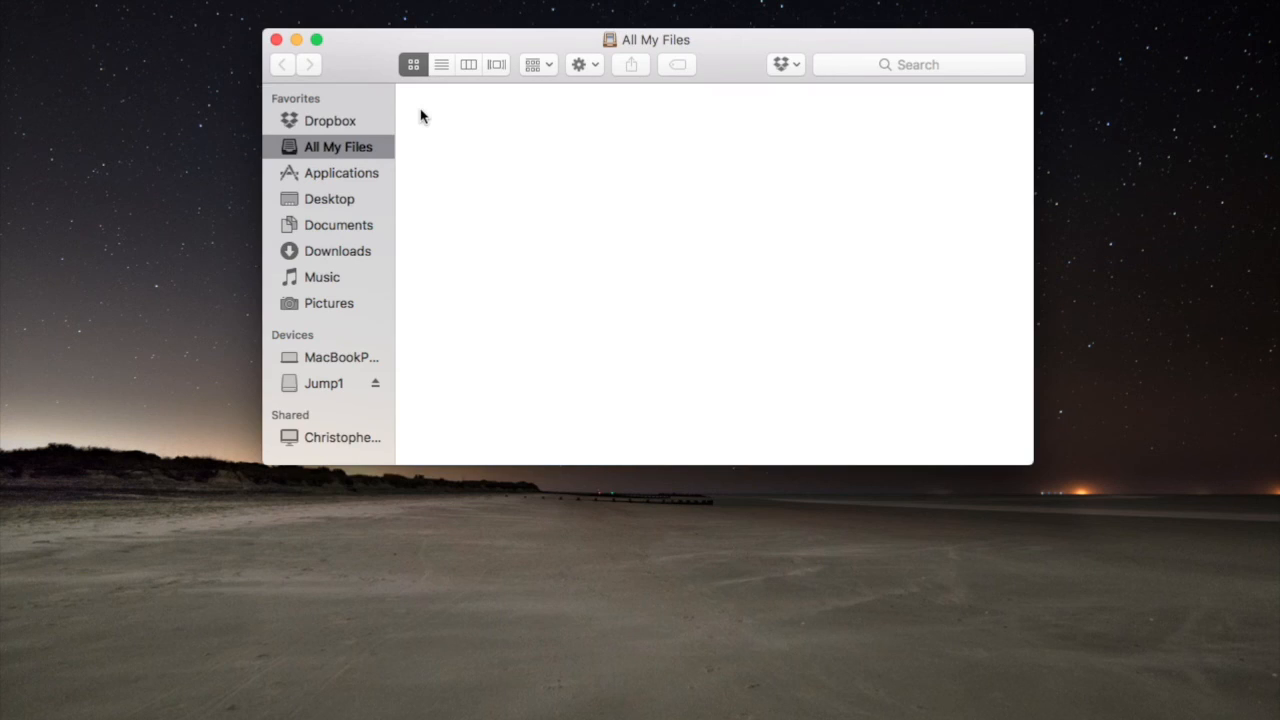
pyautogui.click(330, 390)
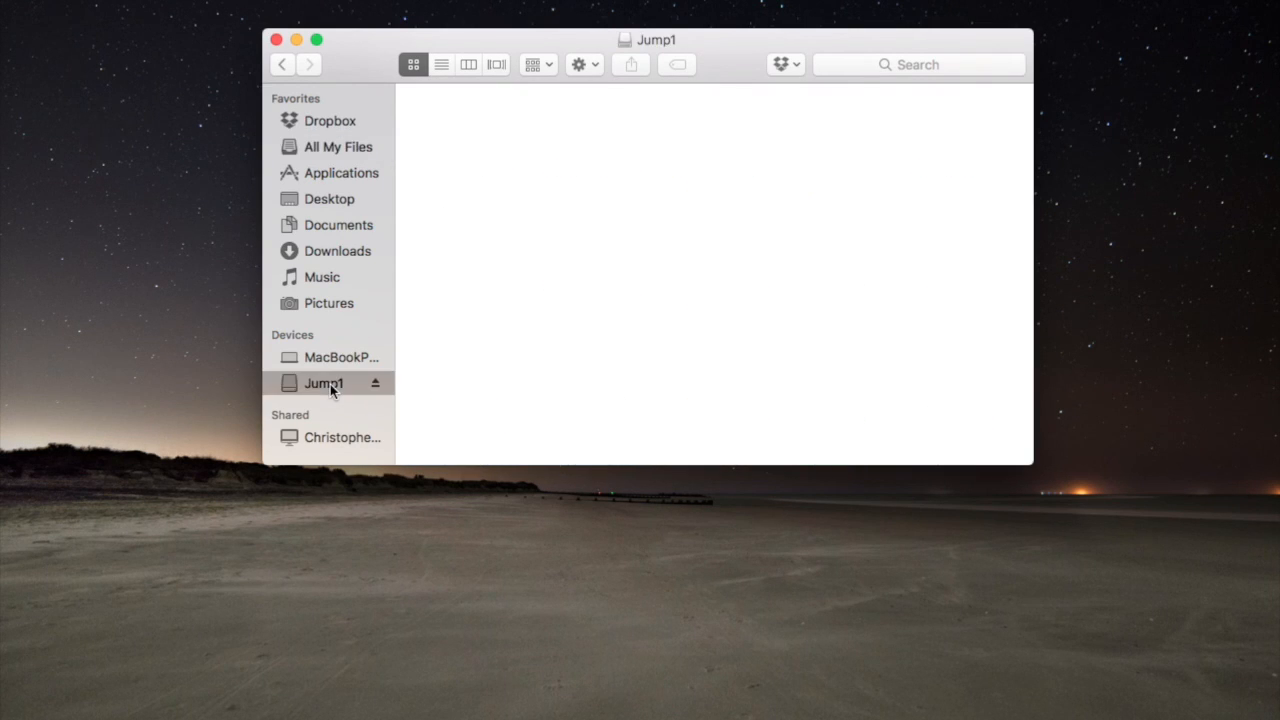
pyautogui.doubleClick(454, 141)
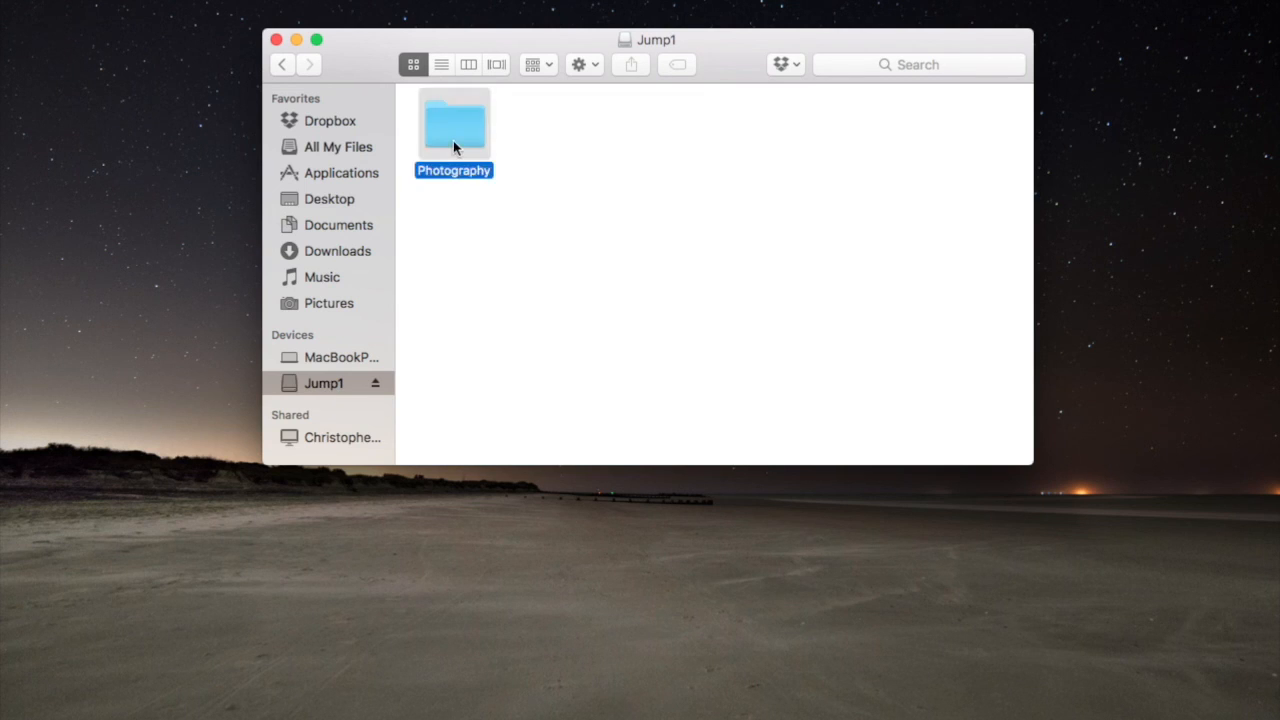
pyautogui.doubleClick(561, 150)
pyautogui.doubleClick(580, 145)
pyautogui.doubleClick(474, 124)
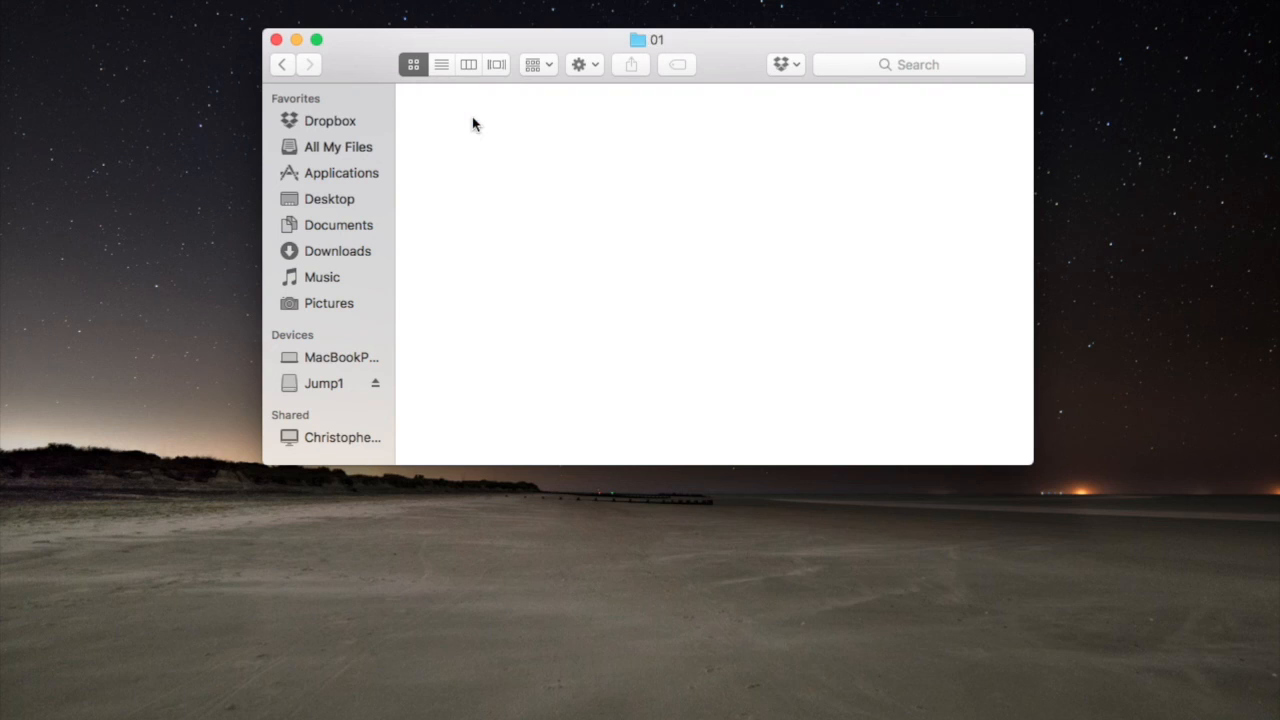
pyautogui.doubleClick(570, 133)
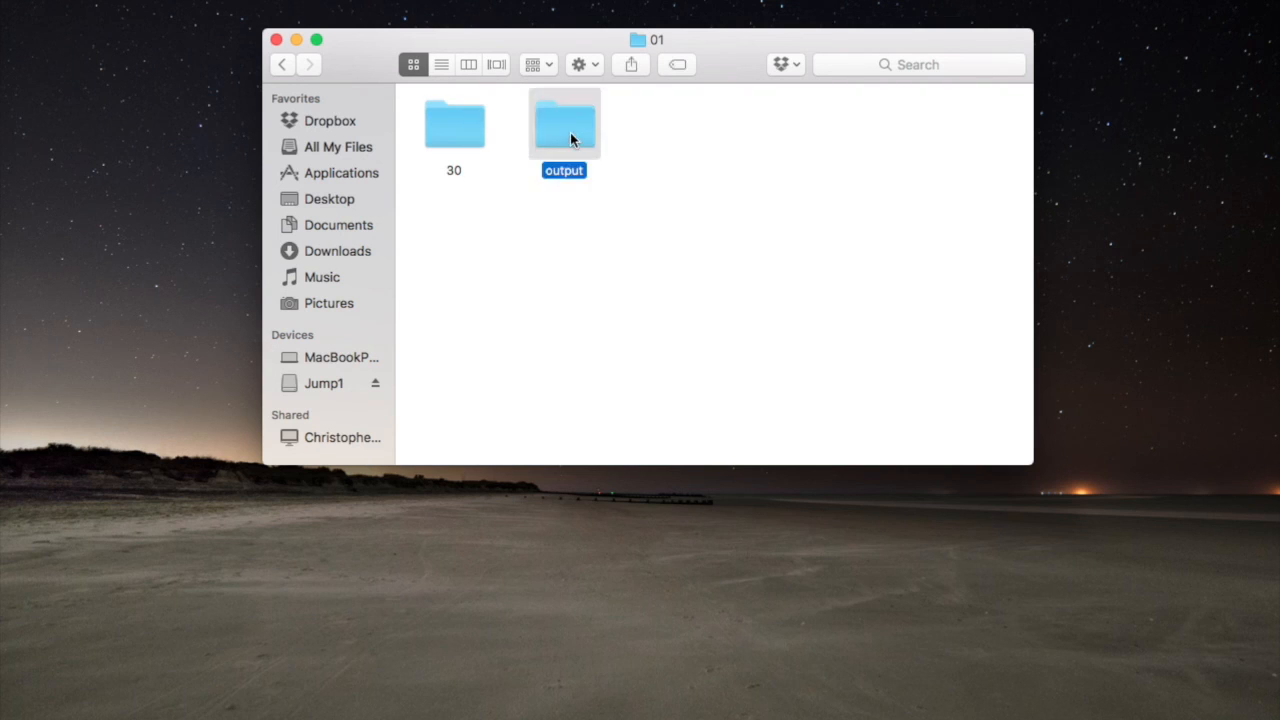
pyautogui.click(563, 138)
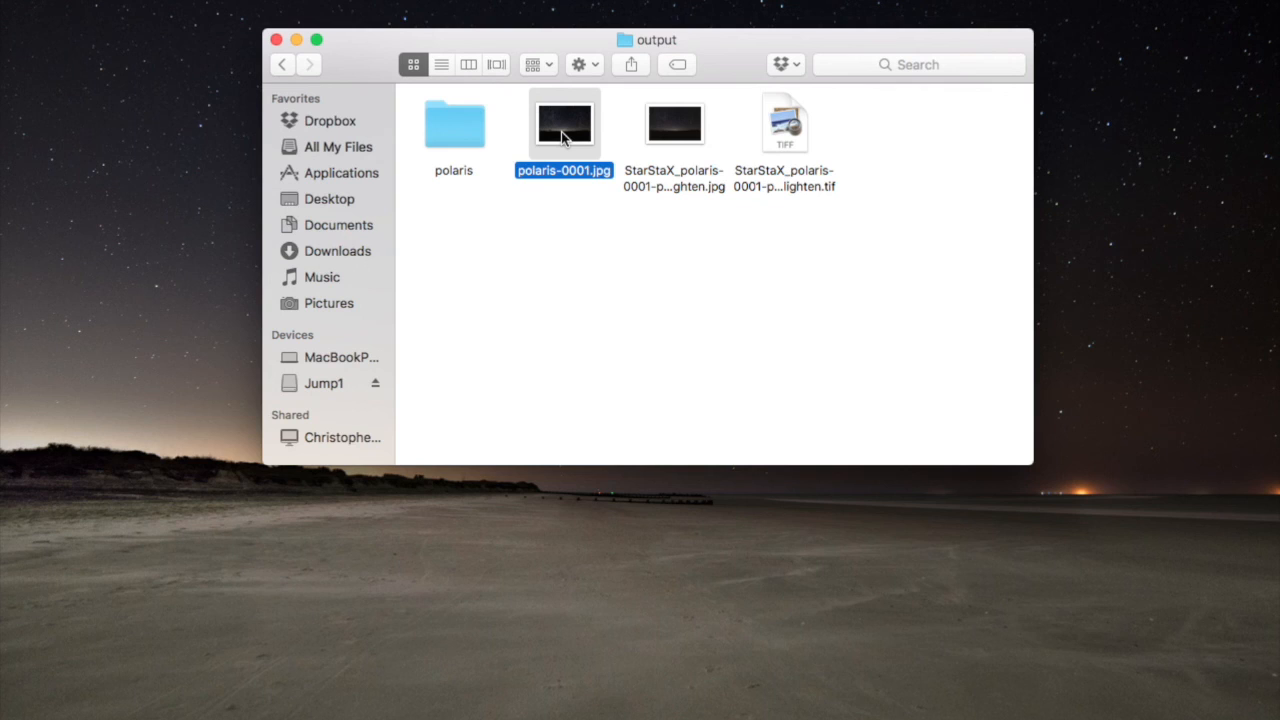
pyautogui.doubleClick(562, 138)
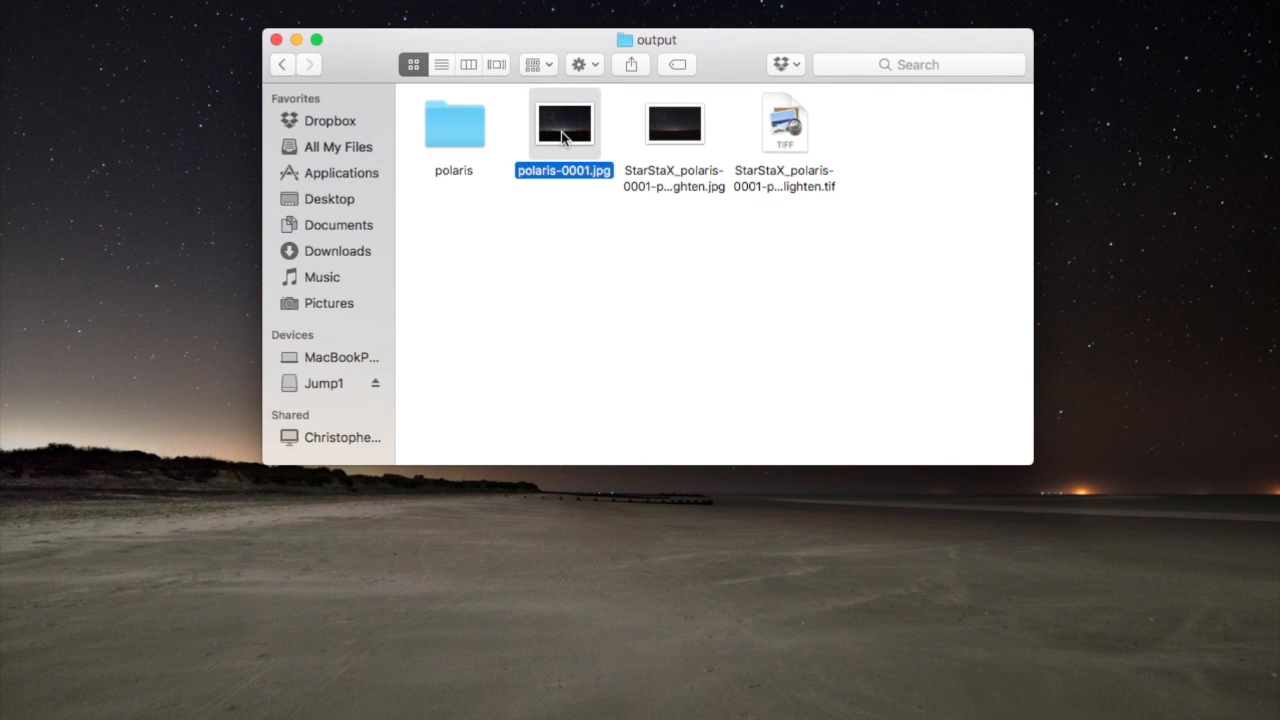